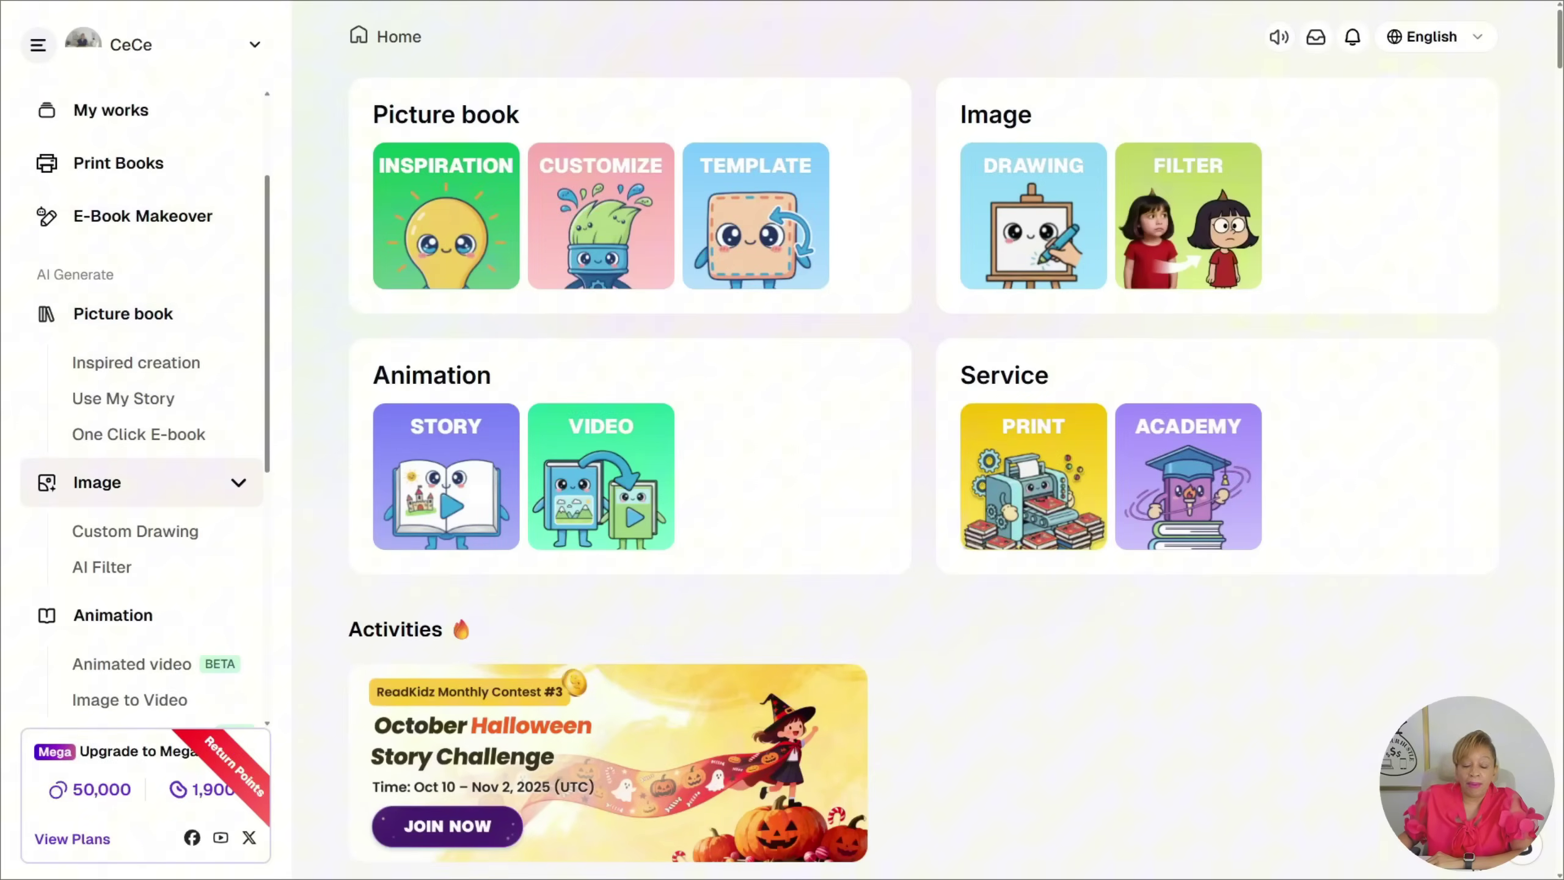
Step: Open the Animated video tool to start a new animation script
{"action": "scroll", "coordinate": [142, 548], "scroll_direction": "down", "scroll_amount": 3}
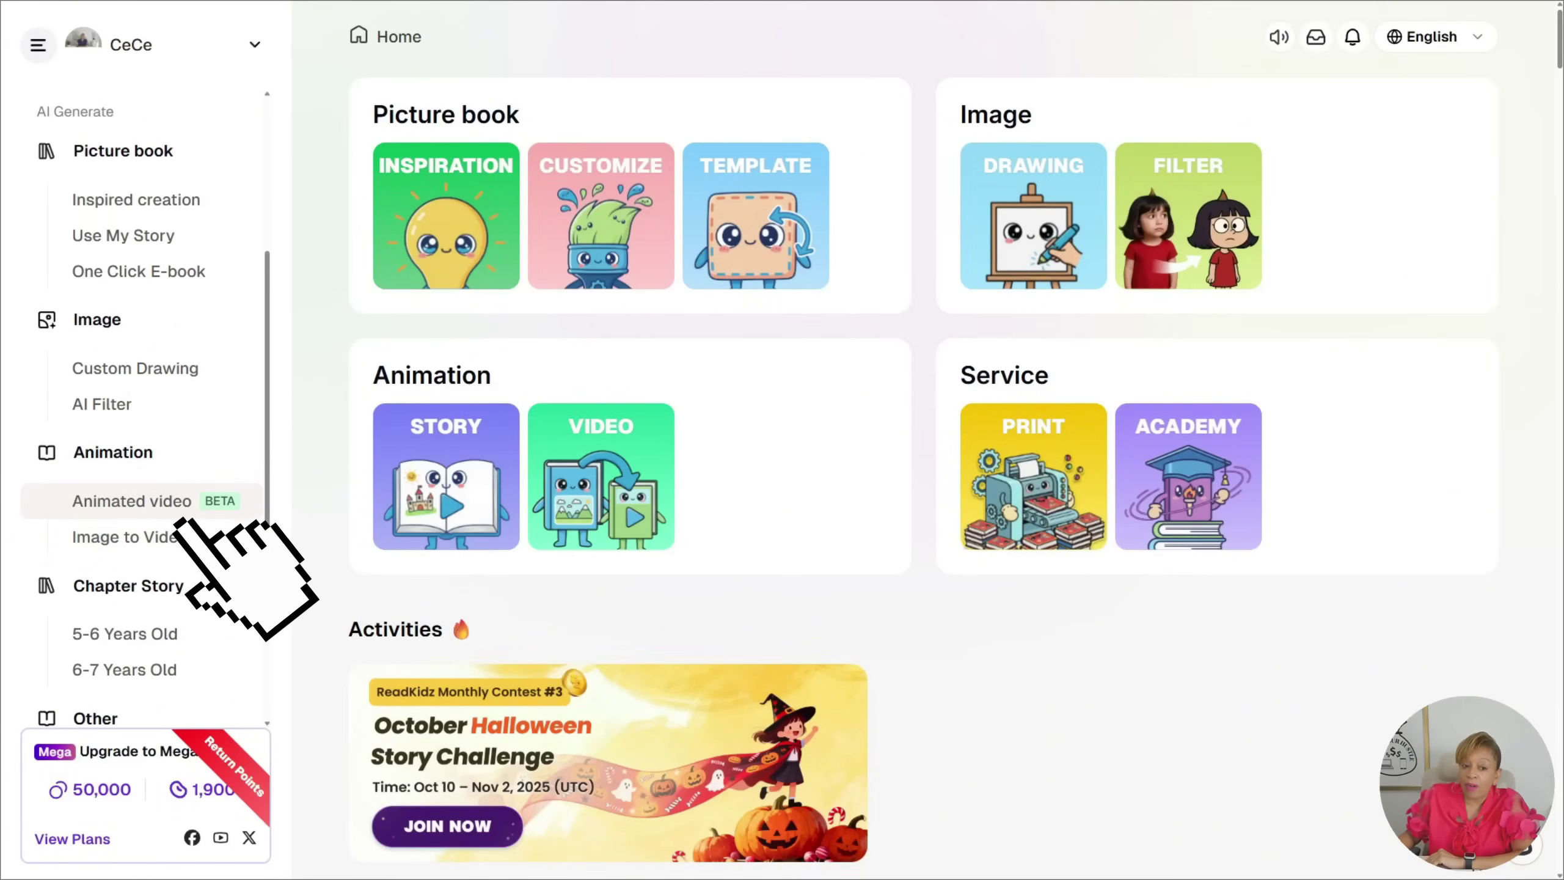
{"action": "scroll", "coordinate": [182, 524], "scroll_direction": "down", "scroll_amount": 2}
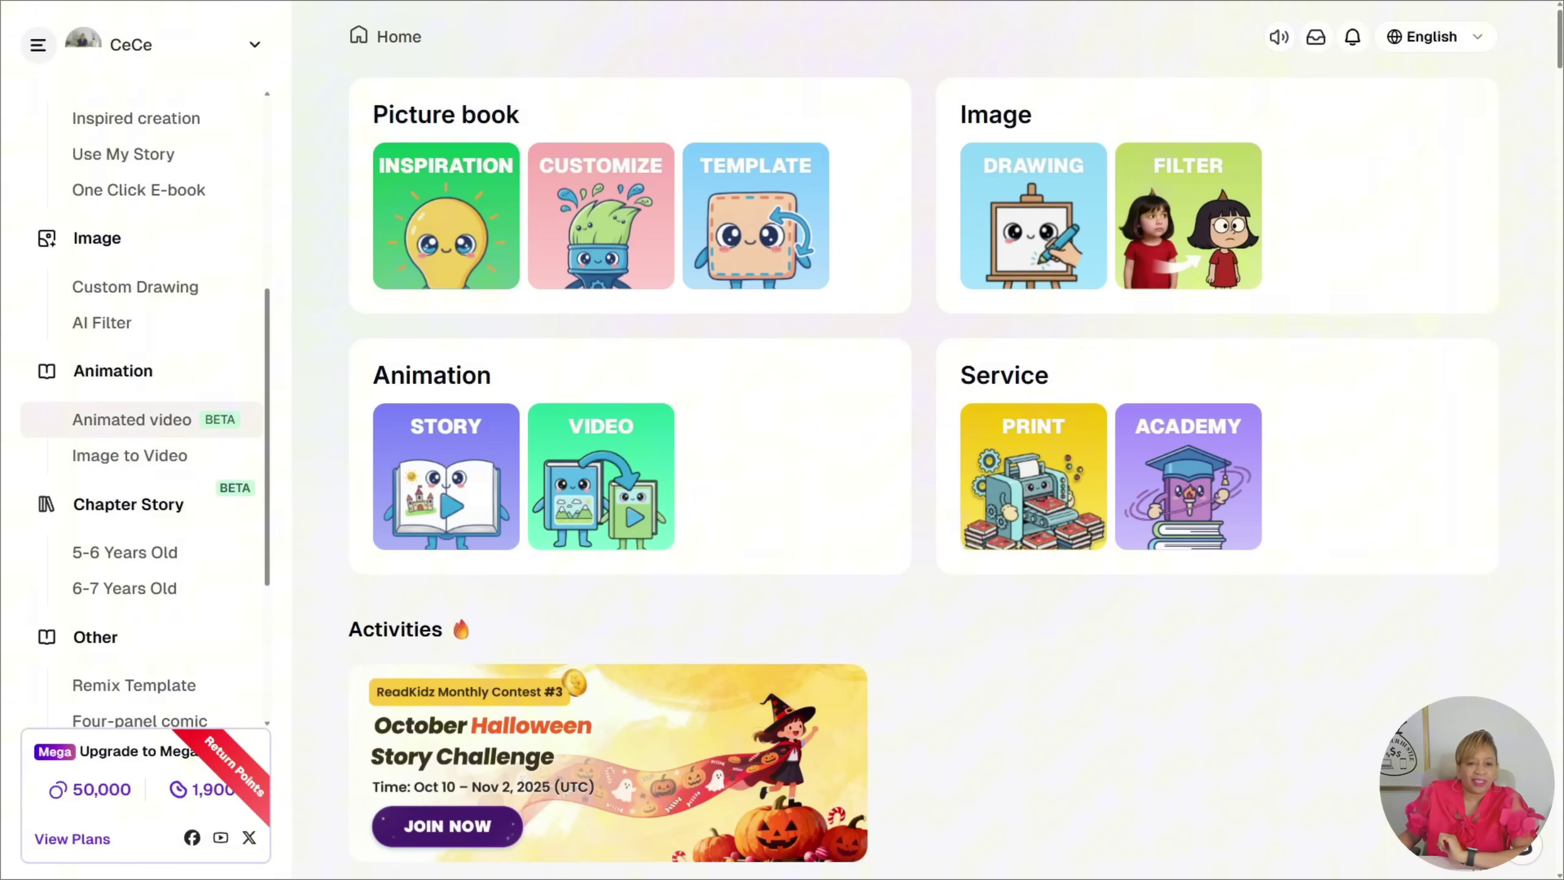
{"action": "left_click", "coordinate": [142, 420]}
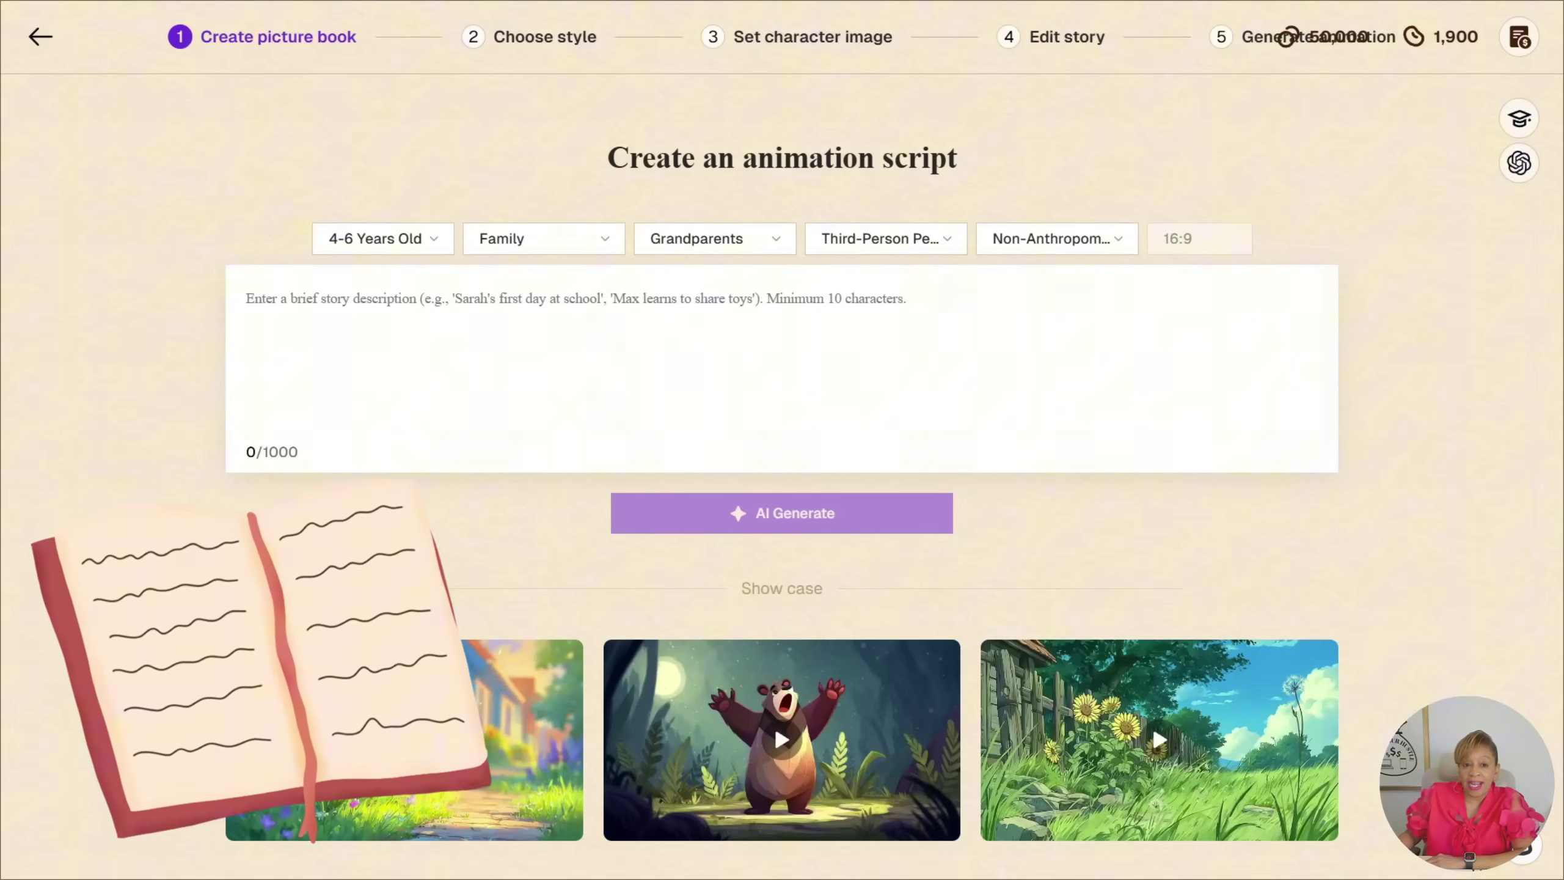
Step: Keep the reader age at 4-6 Years Old and set the story type to Adventure
{"action": "left_click", "coordinate": [383, 239]}
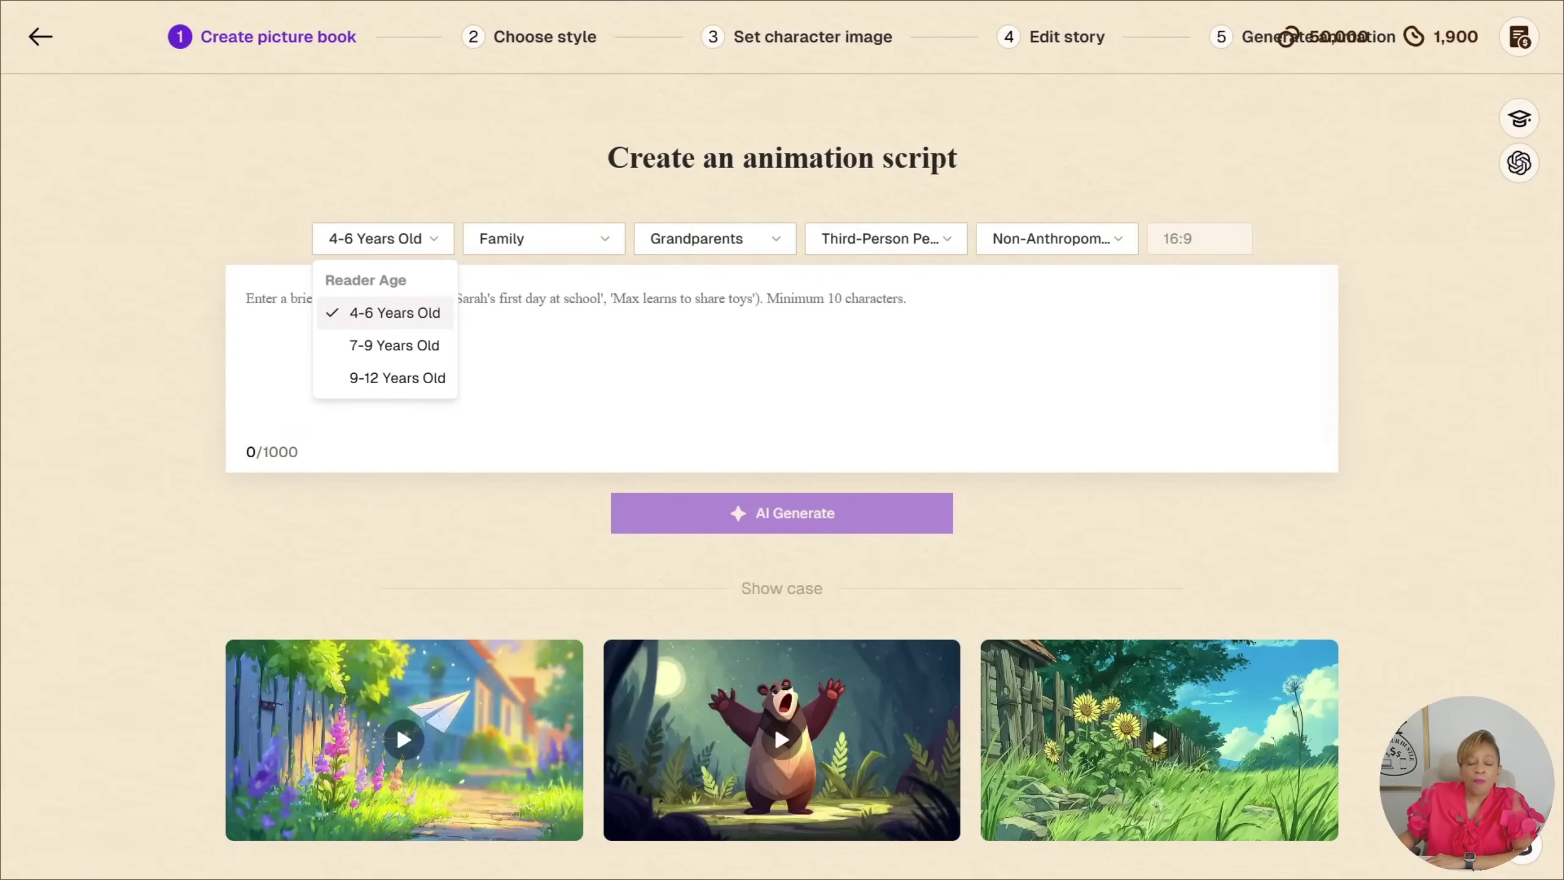
{"action": "left_click", "coordinate": [544, 239]}
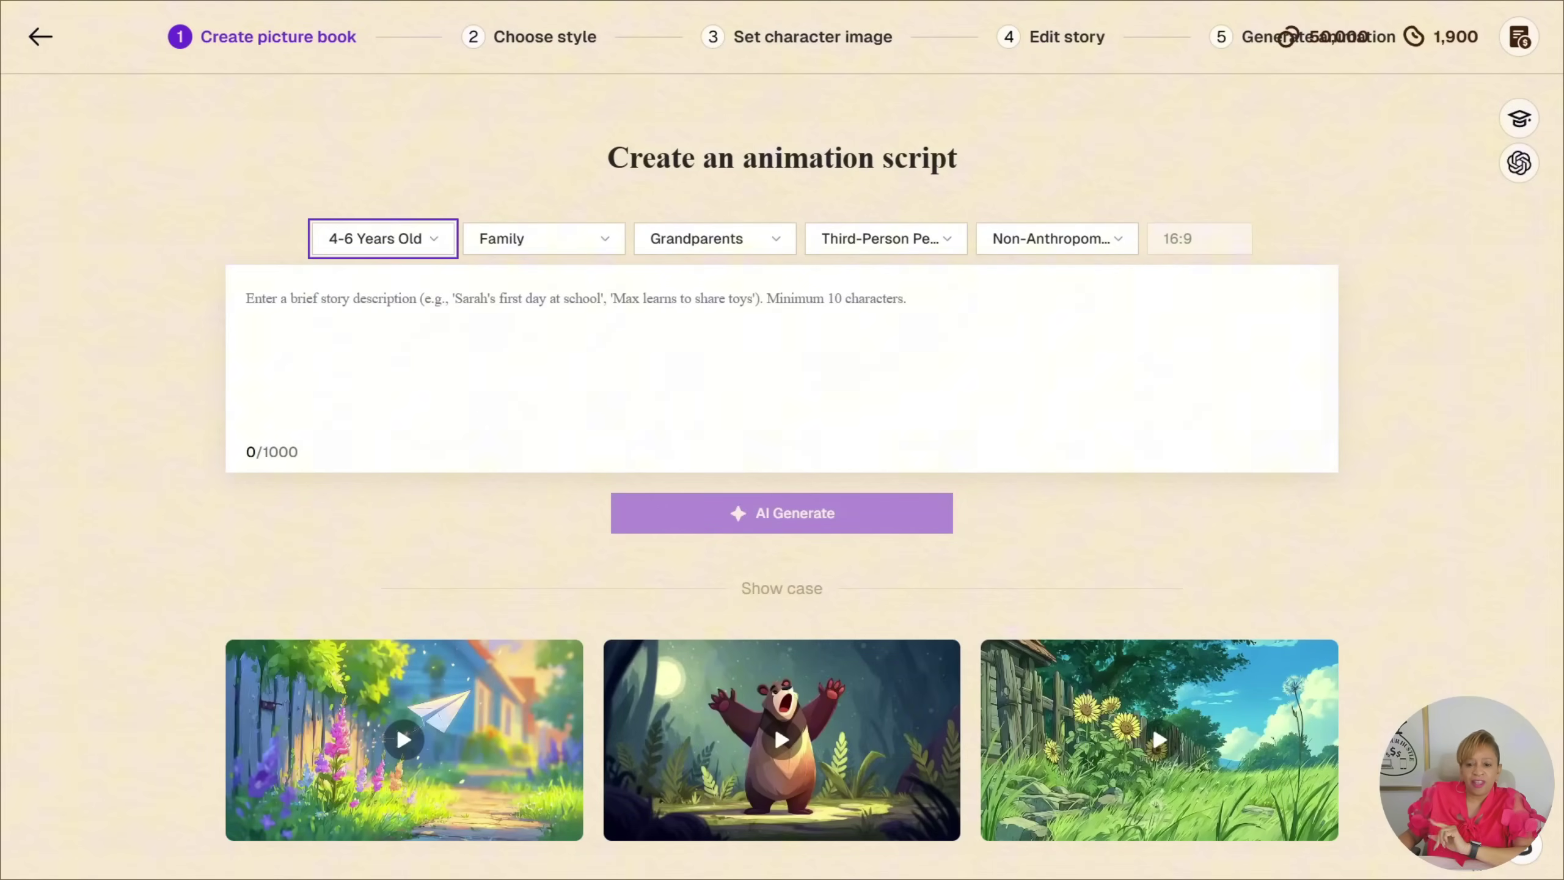
{"action": "left_click", "coordinate": [544, 239]}
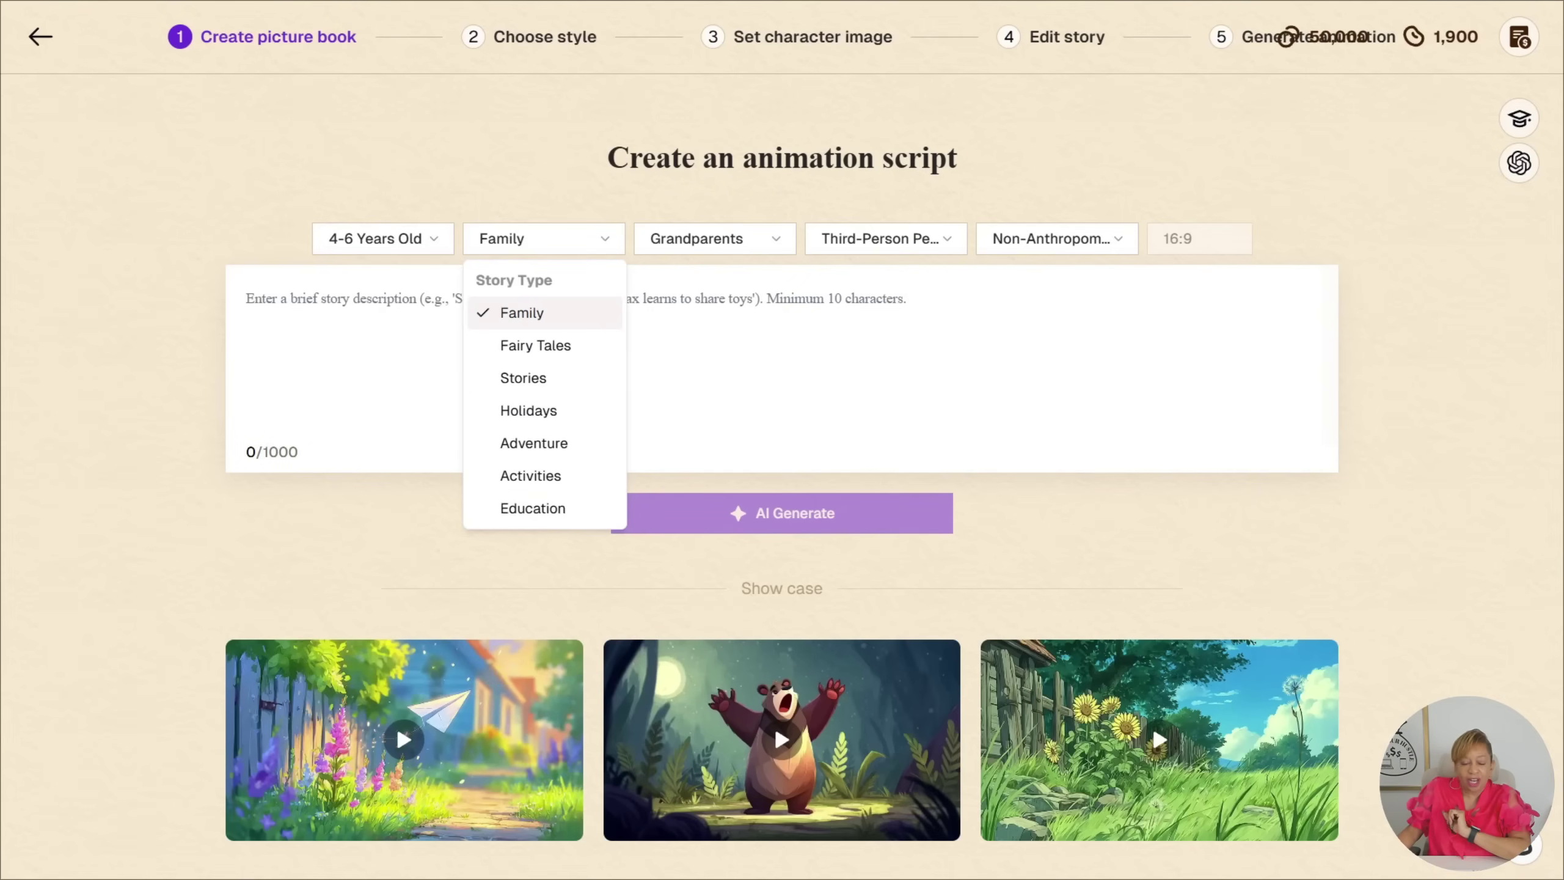
{"action": "left_click", "coordinate": [533, 443]}
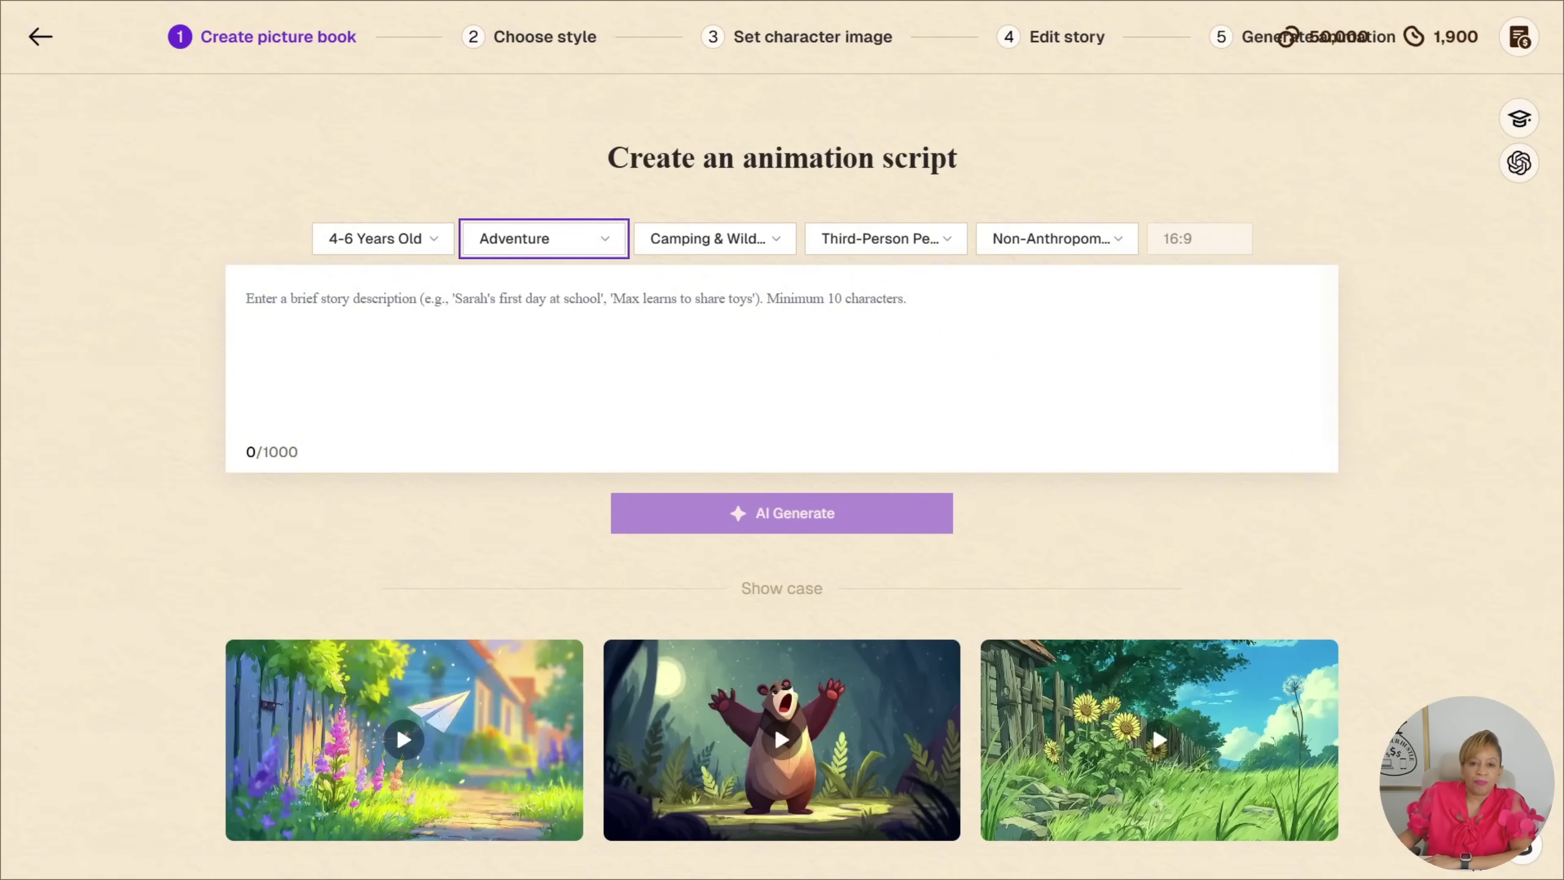
Step: Set the story theme to Space and the character type to Anthropomorphic, keeping the Third-Person Perspective
{"action": "left_click", "coordinate": [714, 239]}
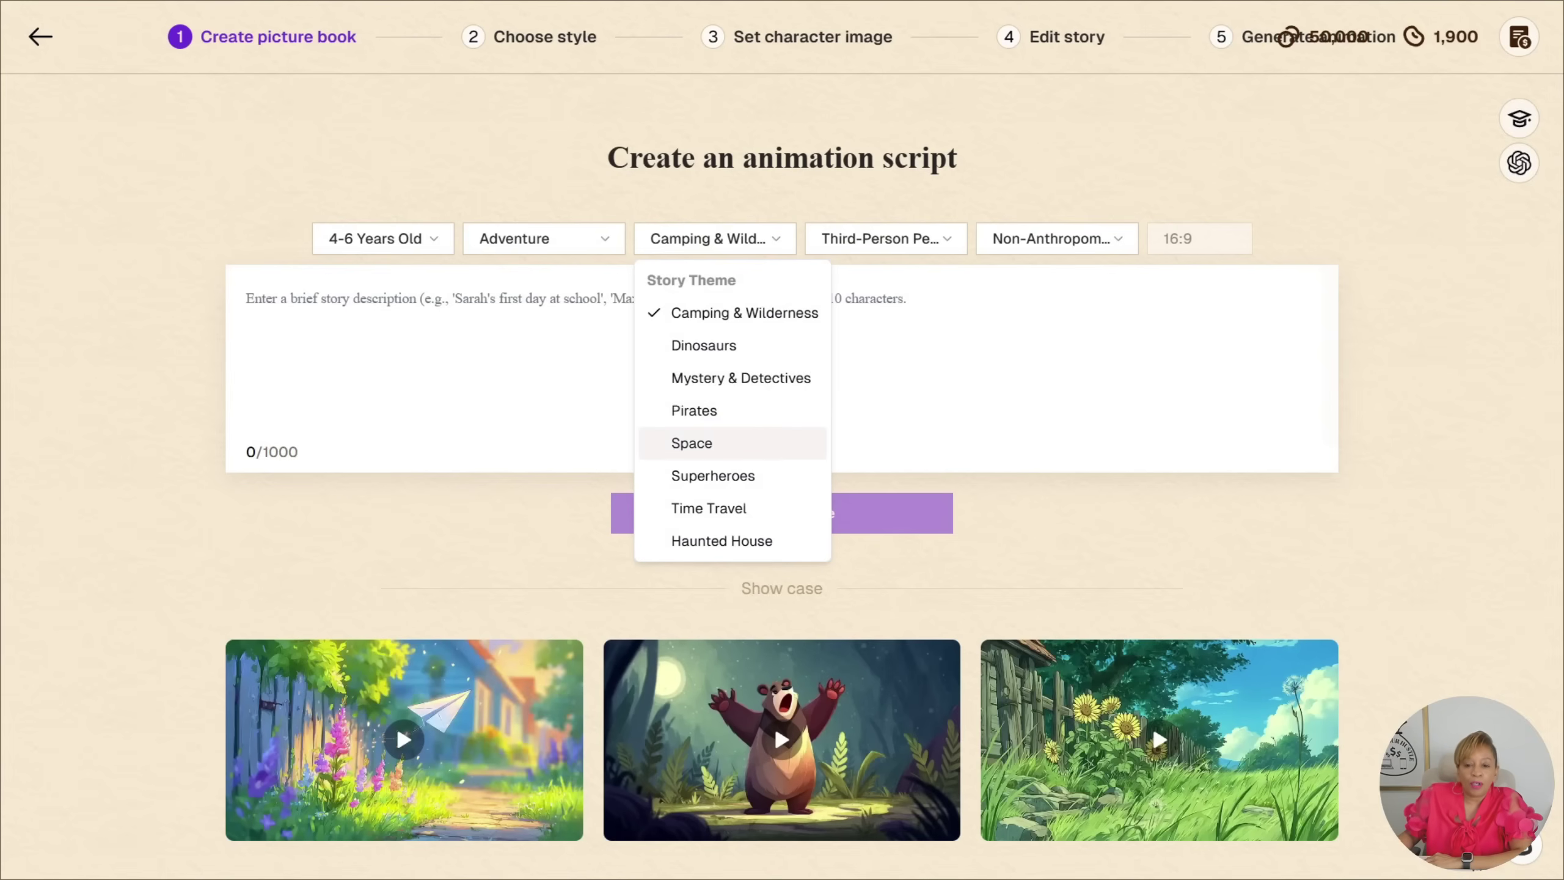
{"action": "left_click", "coordinate": [692, 443]}
{"action": "left_click", "coordinate": [885, 238]}
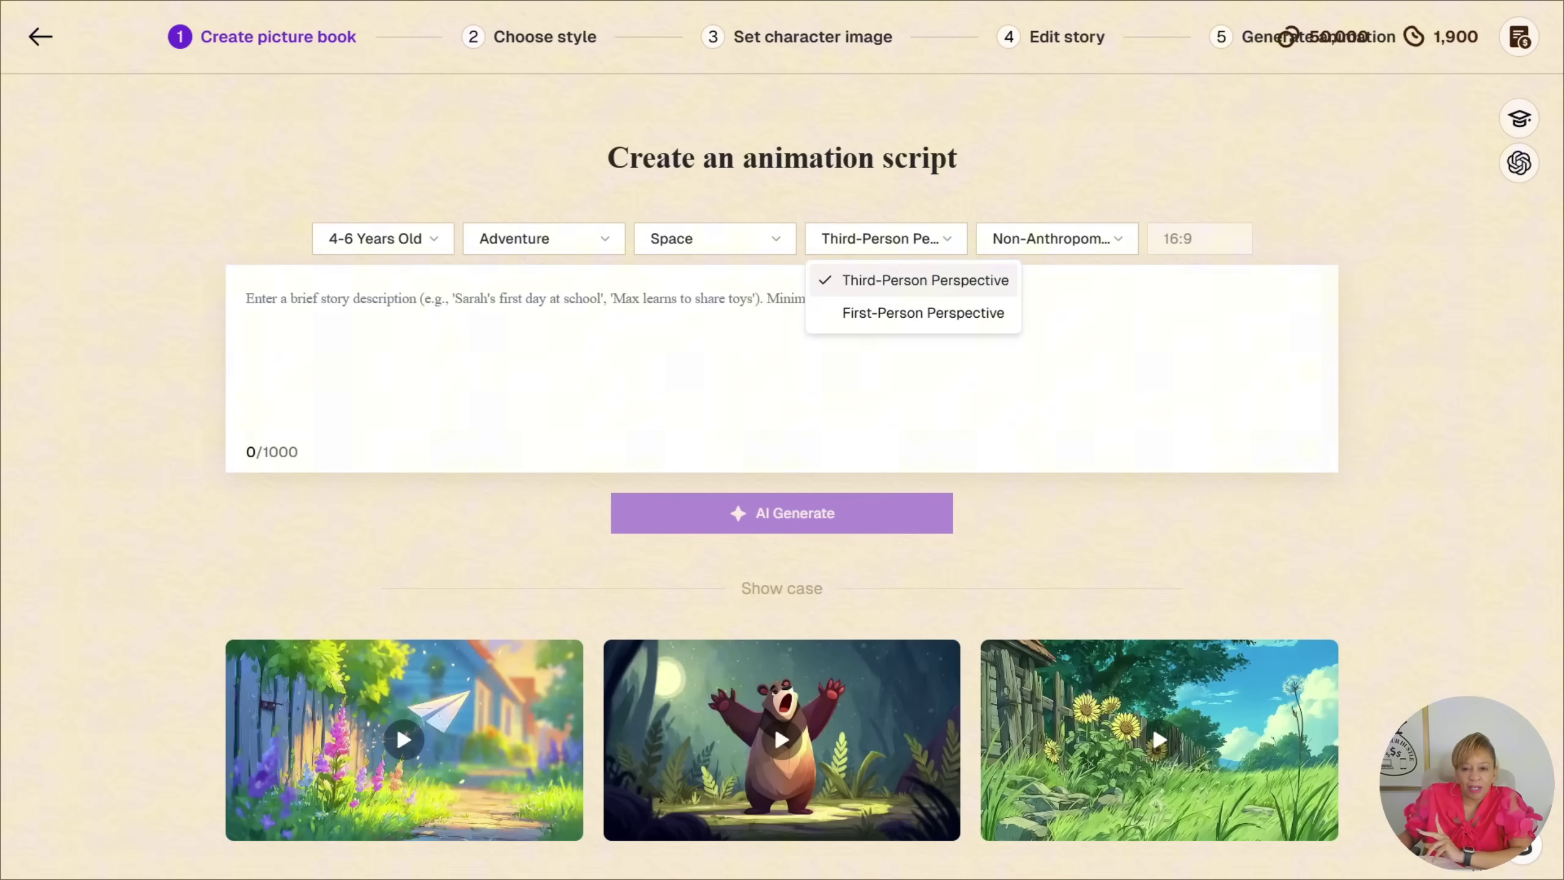
{"action": "left_click", "coordinate": [1057, 238]}
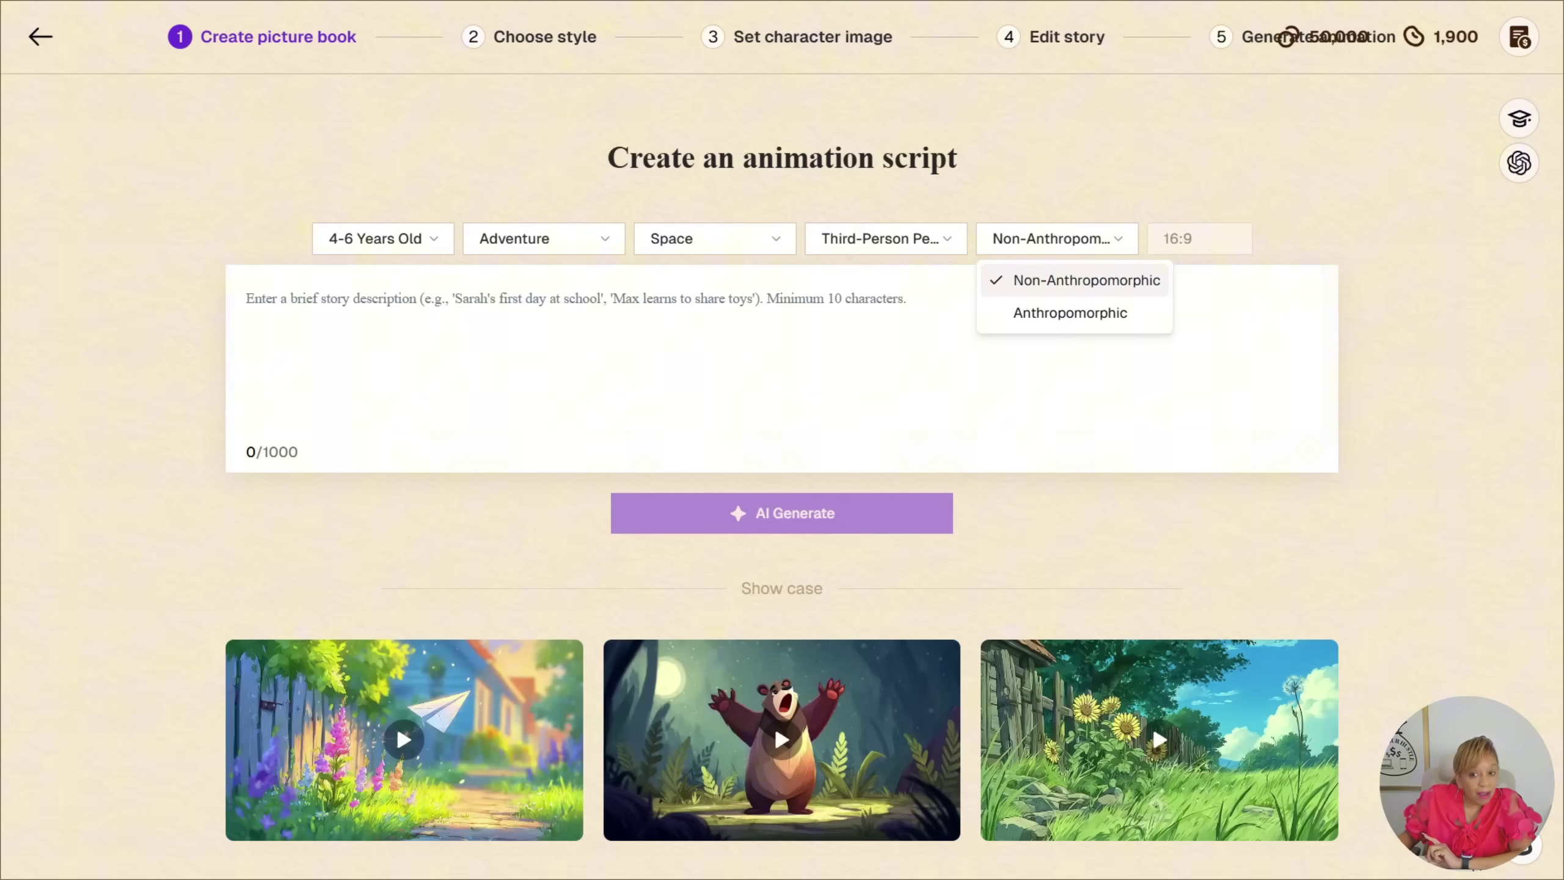
{"action": "left_click", "coordinate": [1070, 313]}
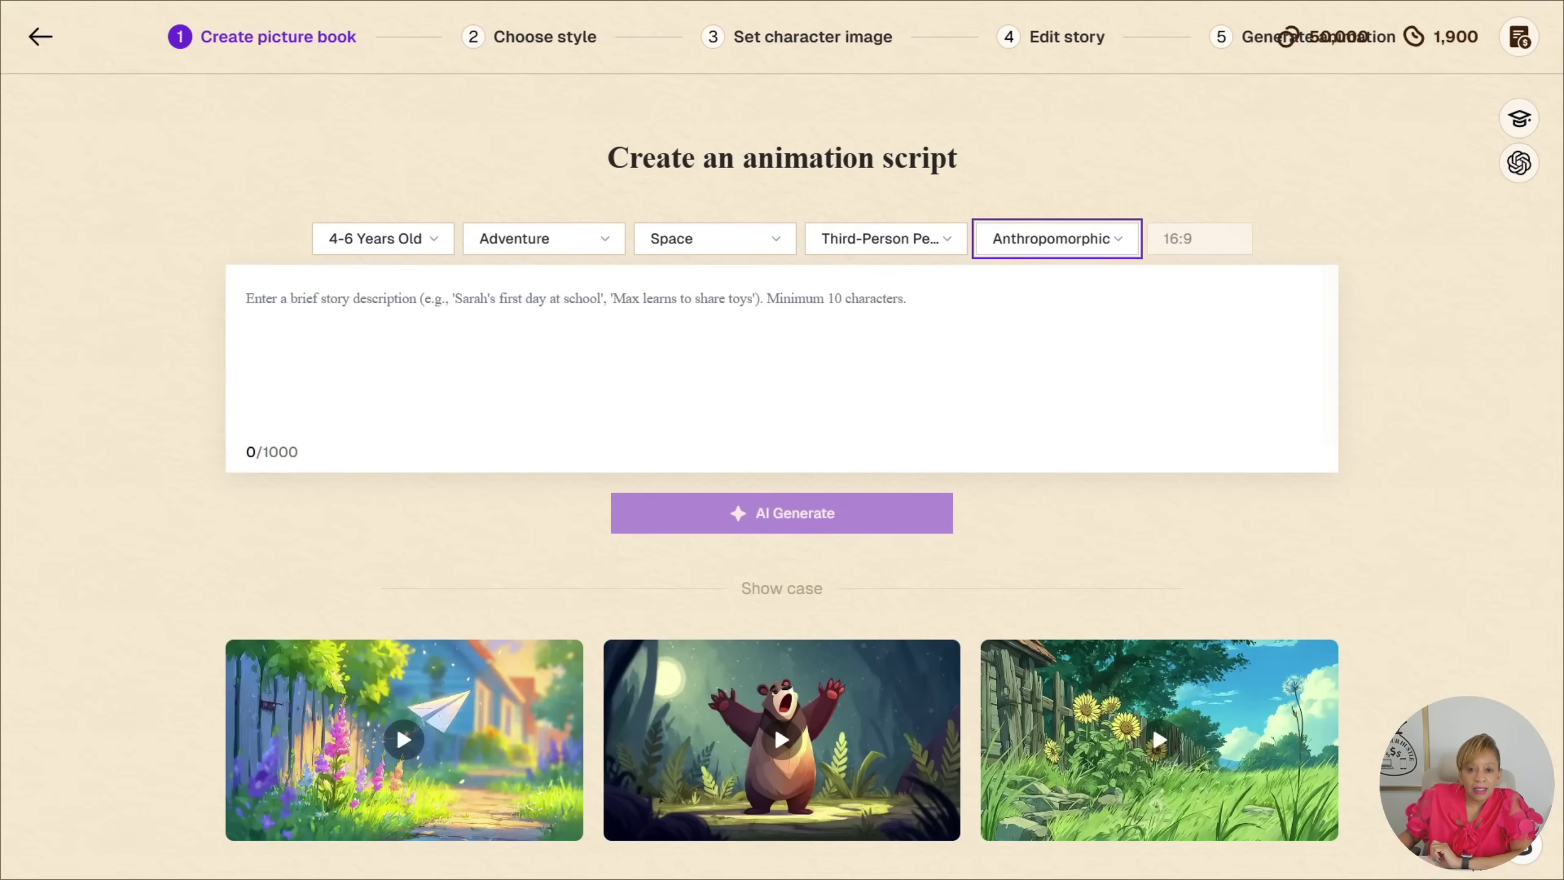
{"action": "left_click", "coordinate": [1070, 320]}
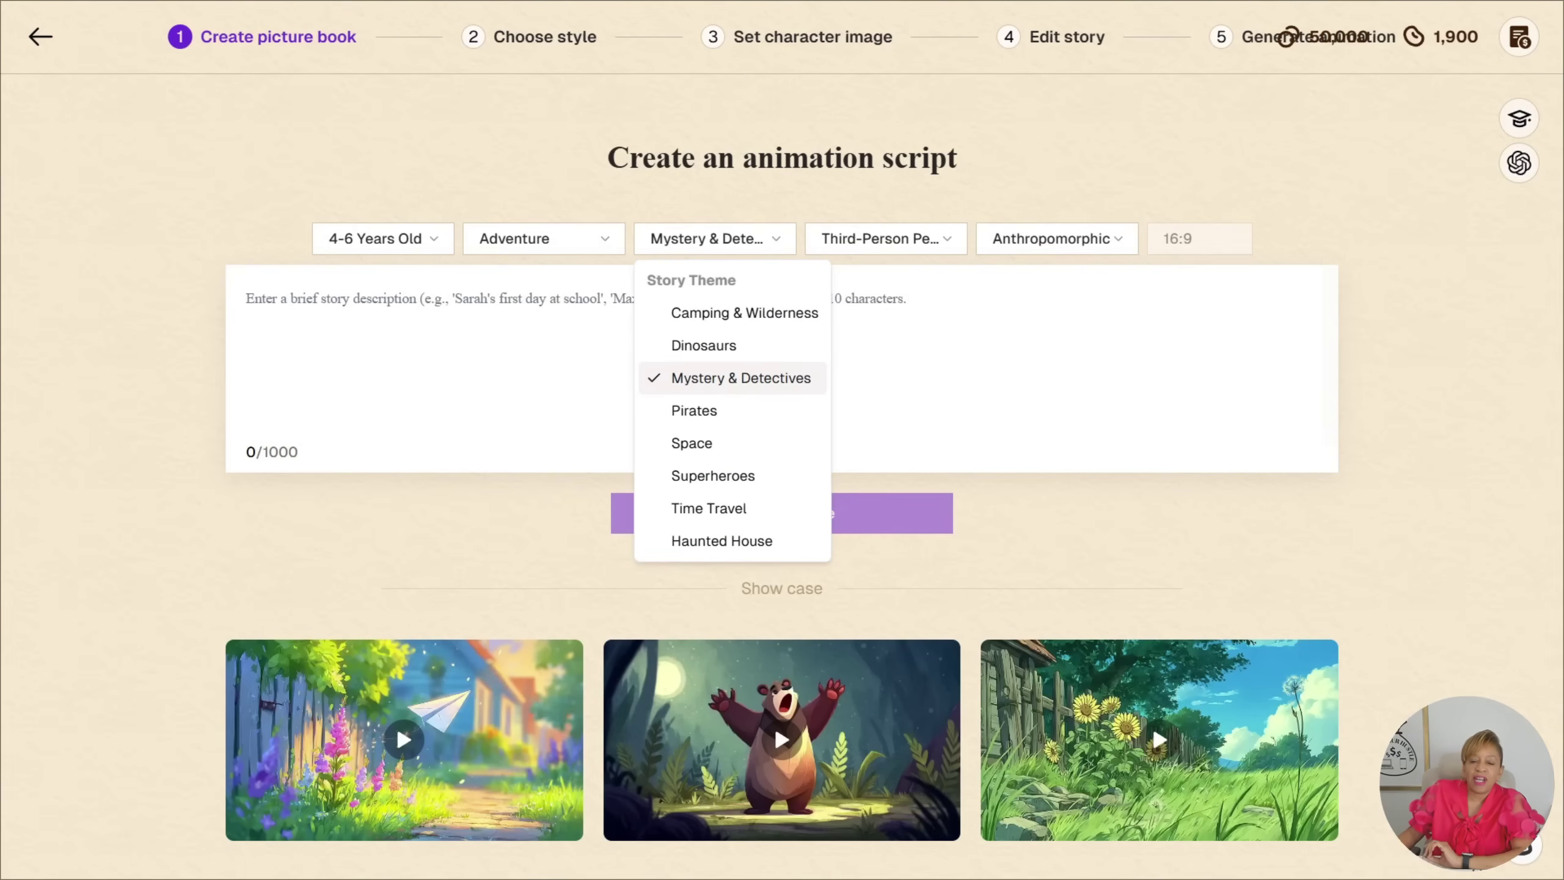
Step: Describe the story as "Little boy finds a buried box in his backyard with his dog, inside the box has old toys and video games."
{"action": "left_click", "coordinate": [248, 299]}
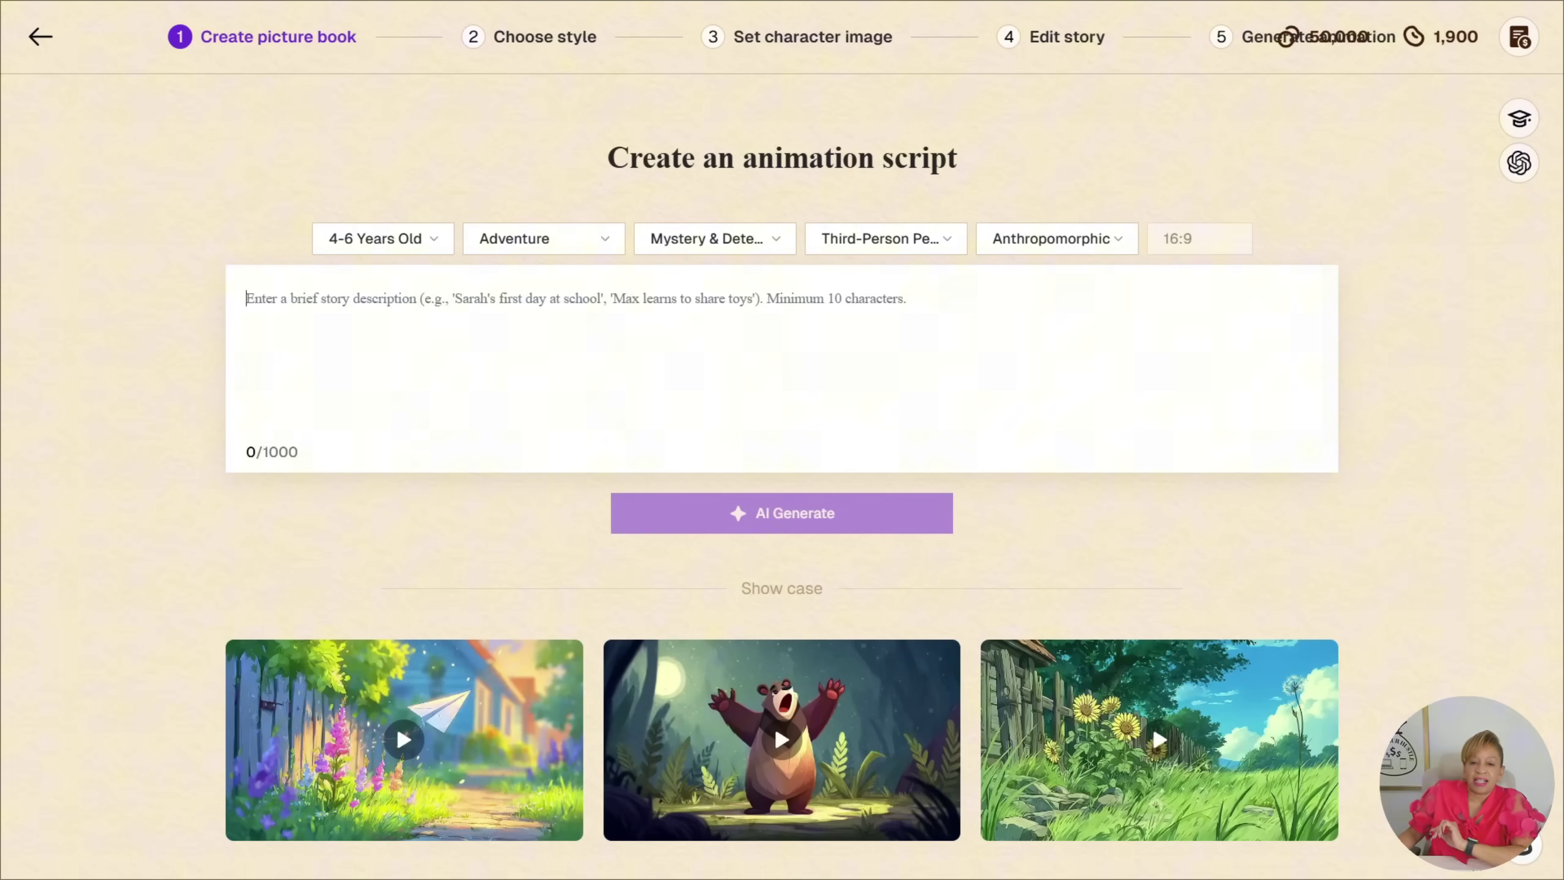
{"action": "type", "text": "Little boy finds a "}
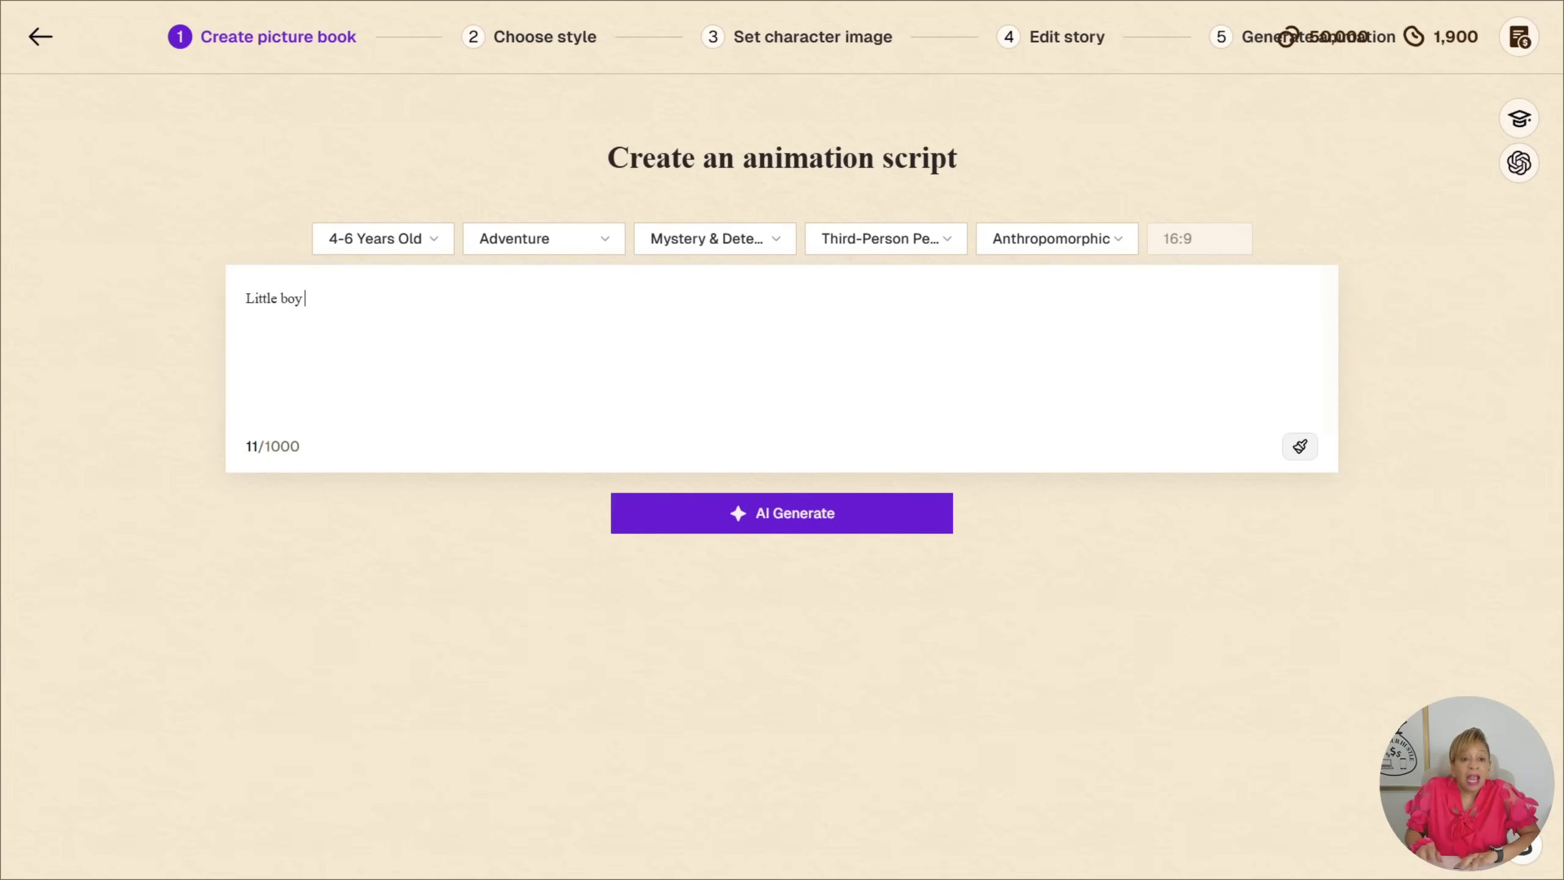
{"action": "type", "text": "buried box "}
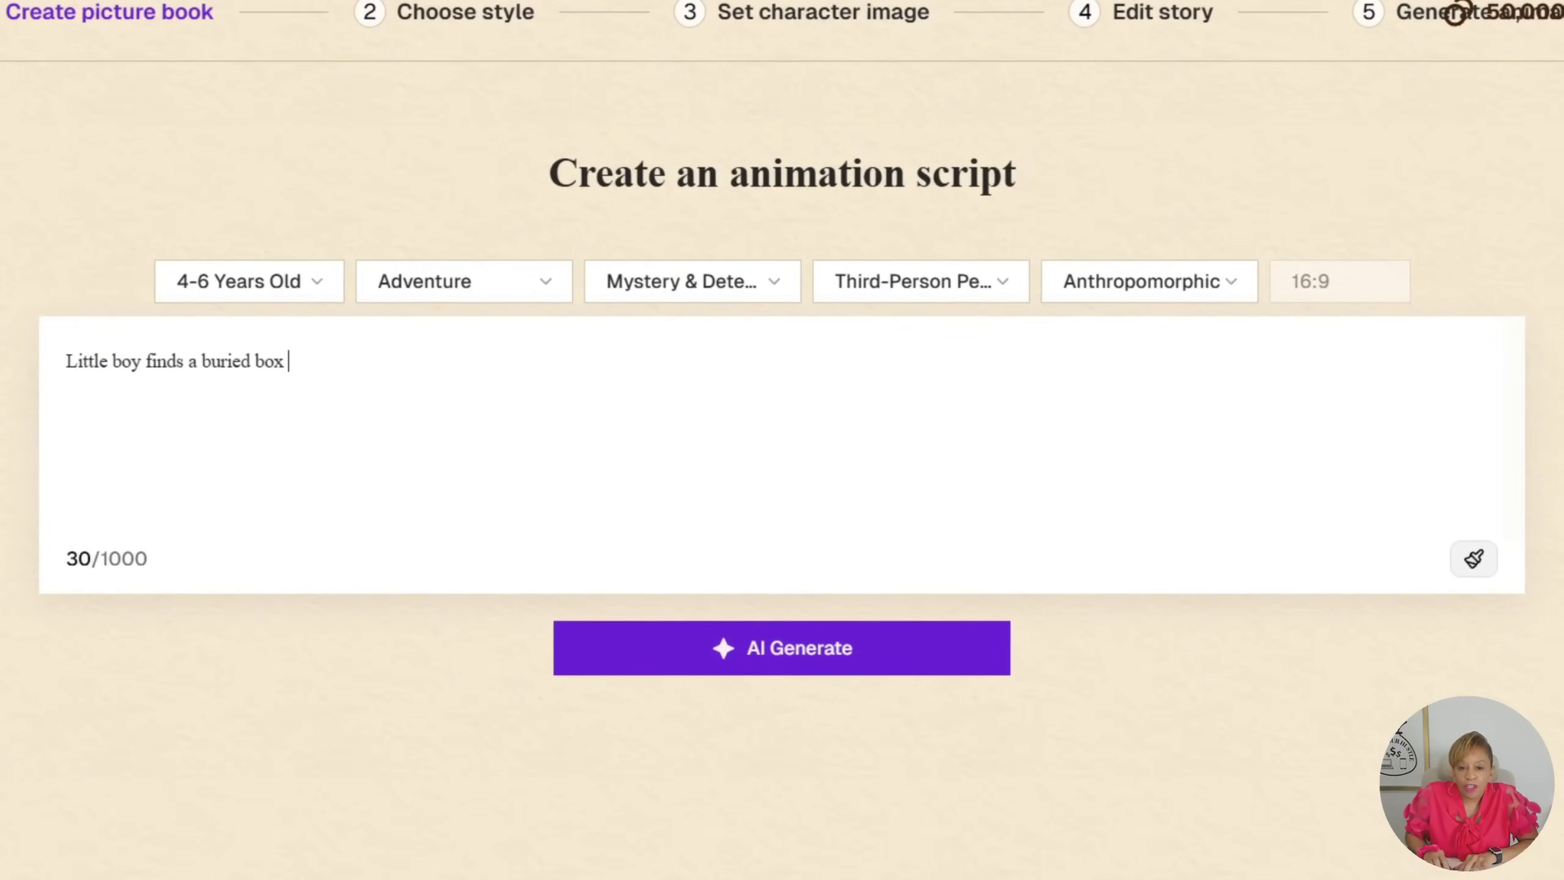
{"action": "type", "text": "in his backyard "}
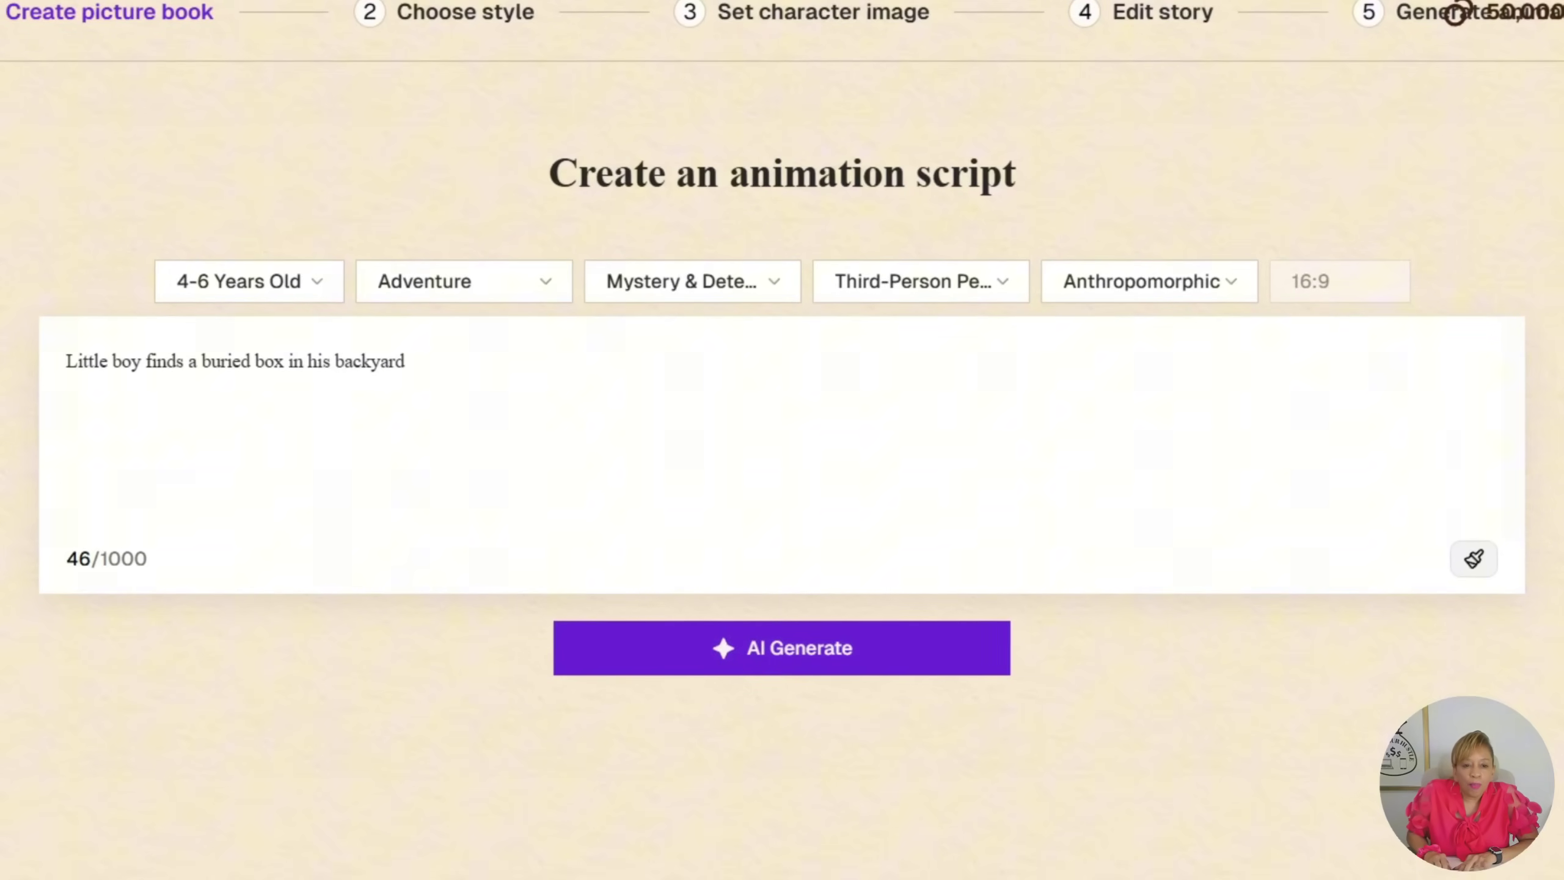
{"action": "type", "text": "with his dog, inside the box has old "}
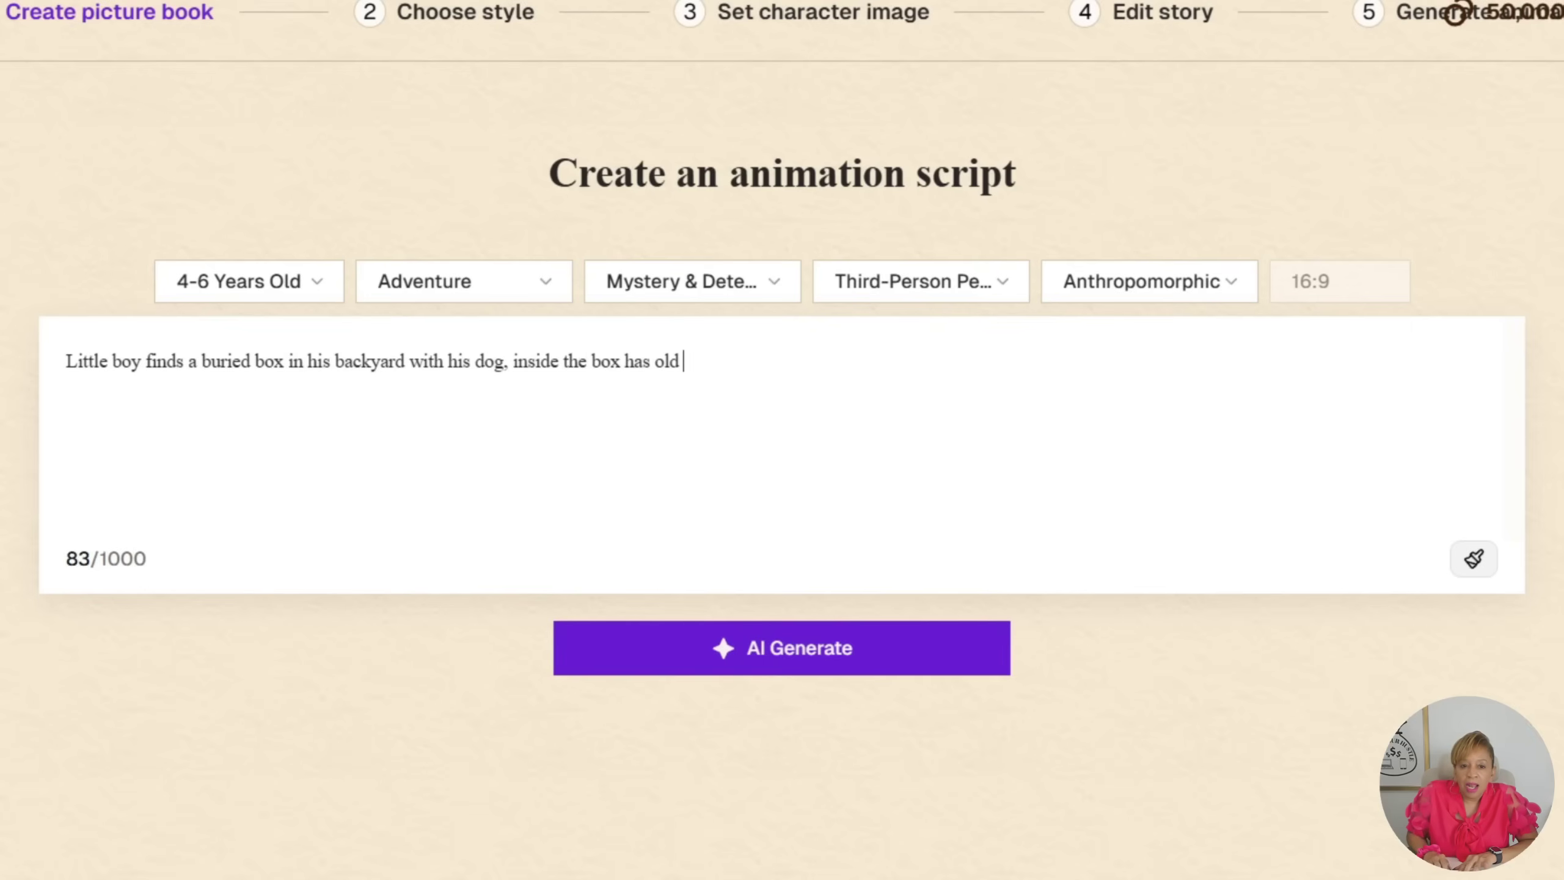
{"action": "type", "text": "toys and video games."}
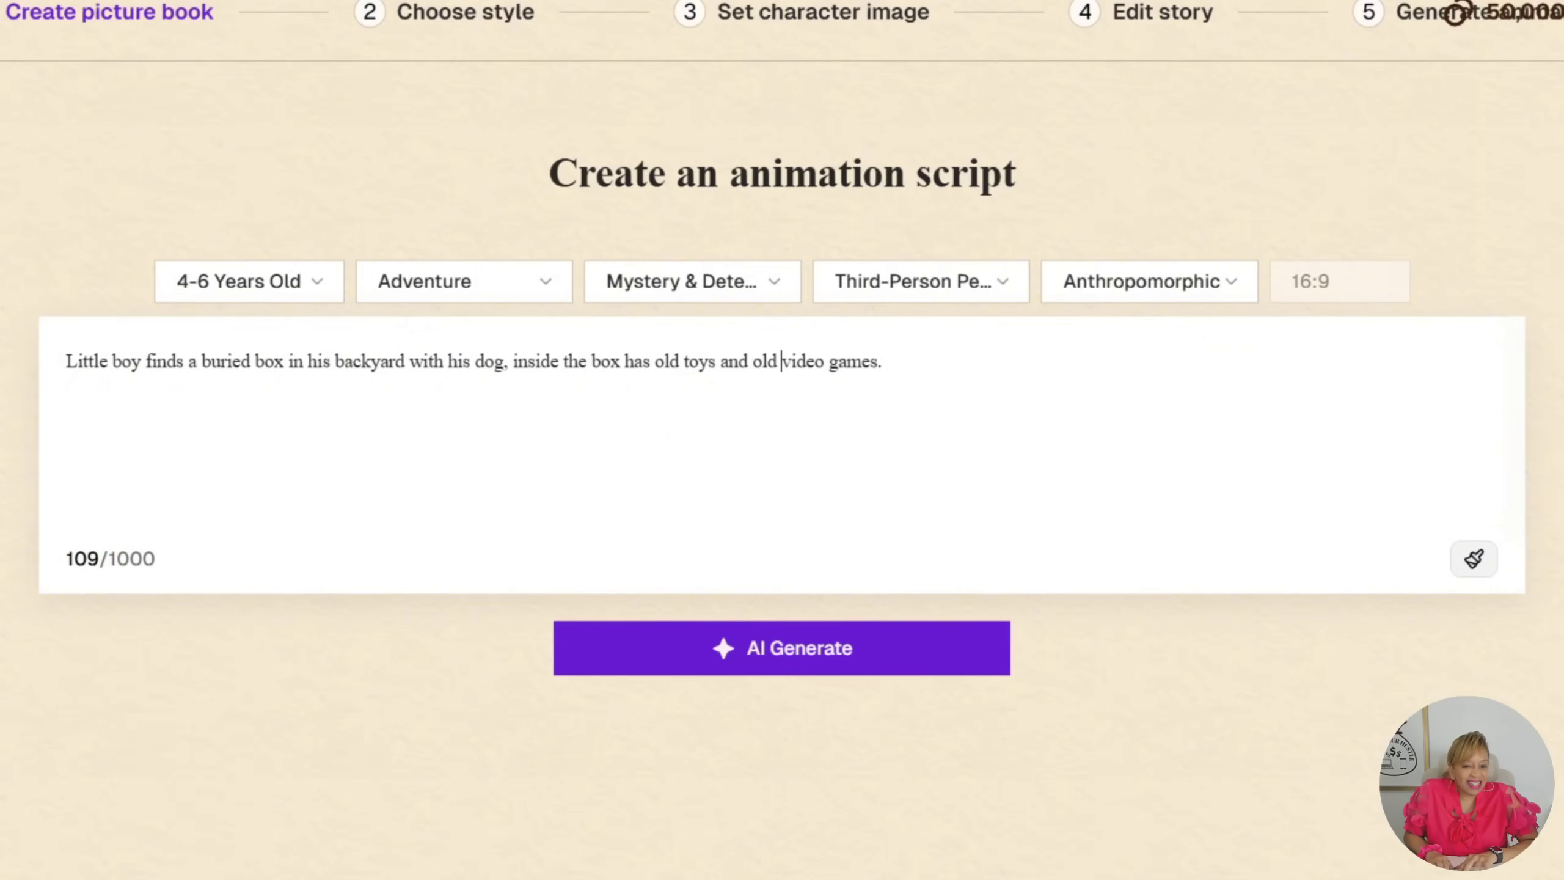
Step: Insert "old" before "video games" in the story description and generate the animation script with AI
{"action": "left_click", "coordinate": [888, 361]}
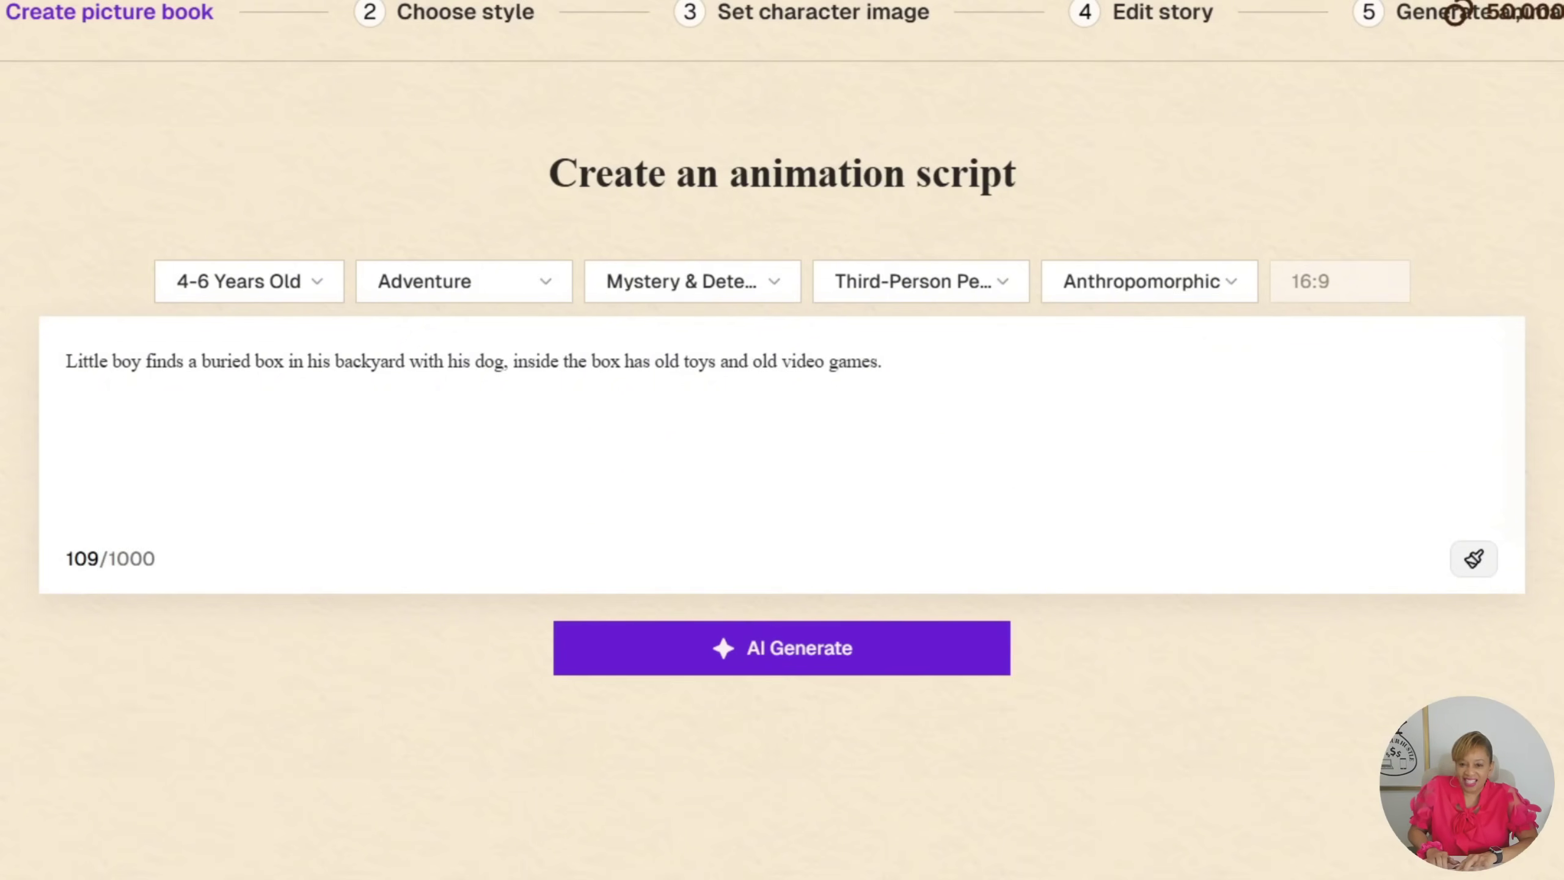
{"action": "left_click", "coordinate": [887, 361]}
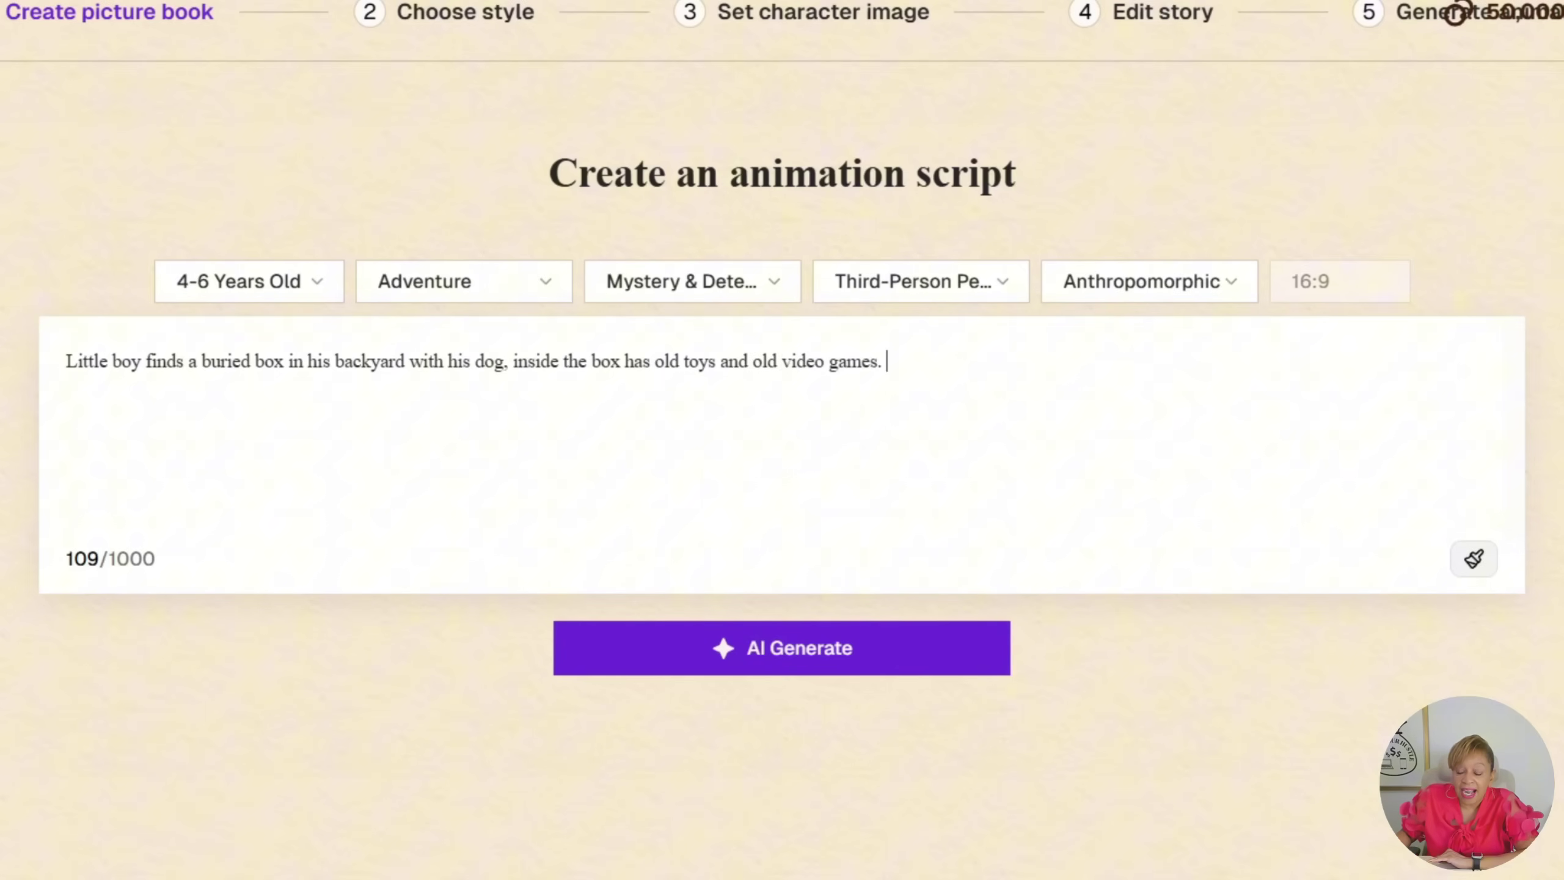
{"action": "left_click", "coordinate": [782, 648]}
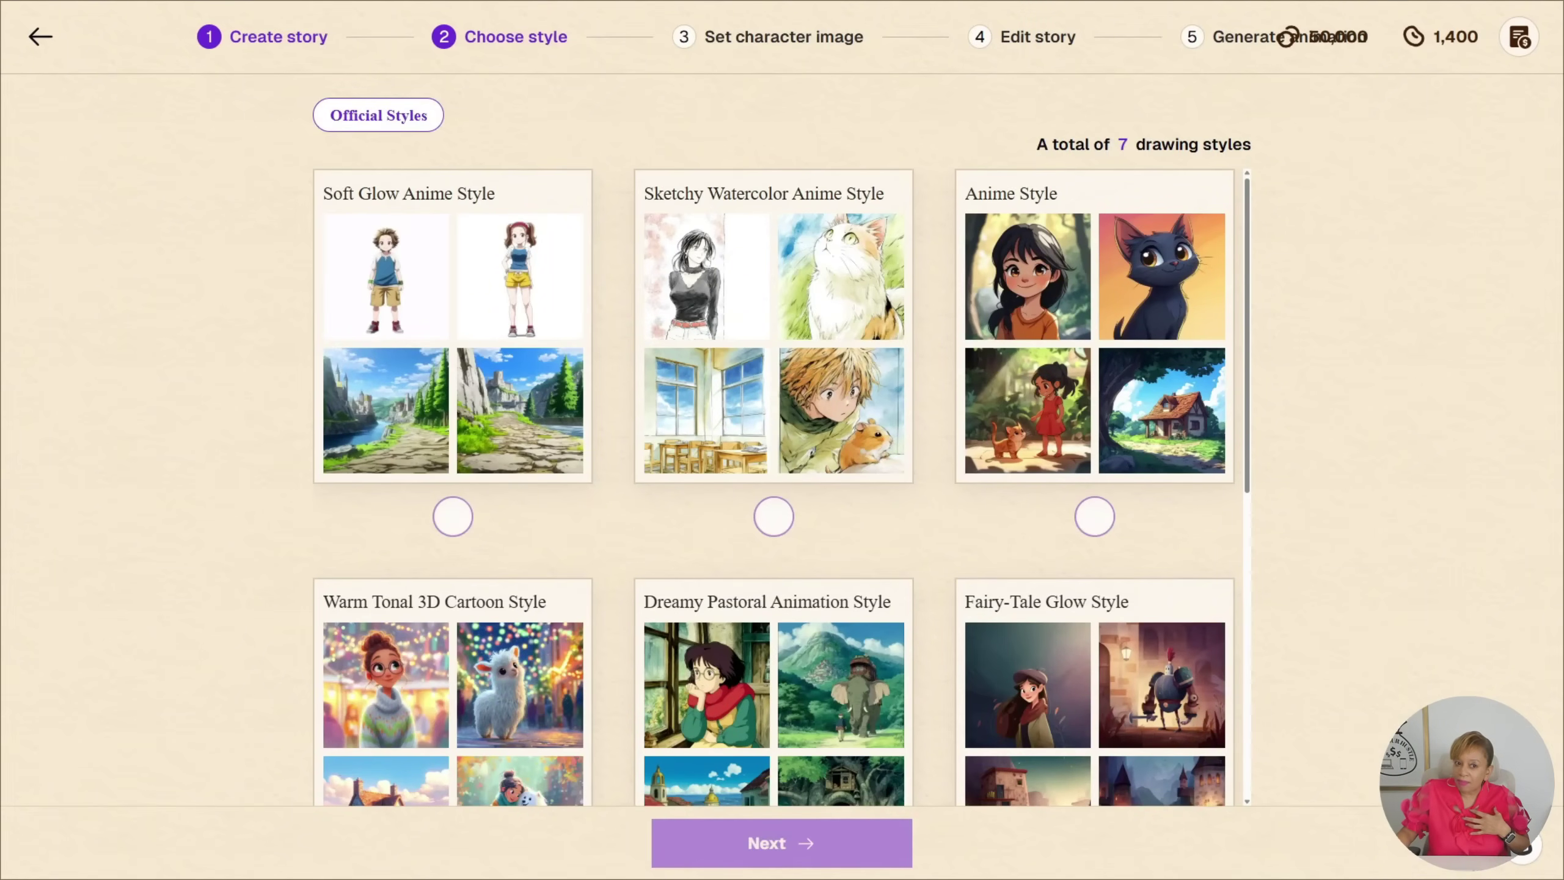
Step: Browse the official drawing styles, choose Pixar style, and continue to the character image stage
{"action": "scroll", "coordinate": [775, 488], "scroll_direction": "down", "scroll_amount": 1}
{"action": "scroll", "coordinate": [775, 489], "scroll_direction": "up", "scroll_amount": 1}
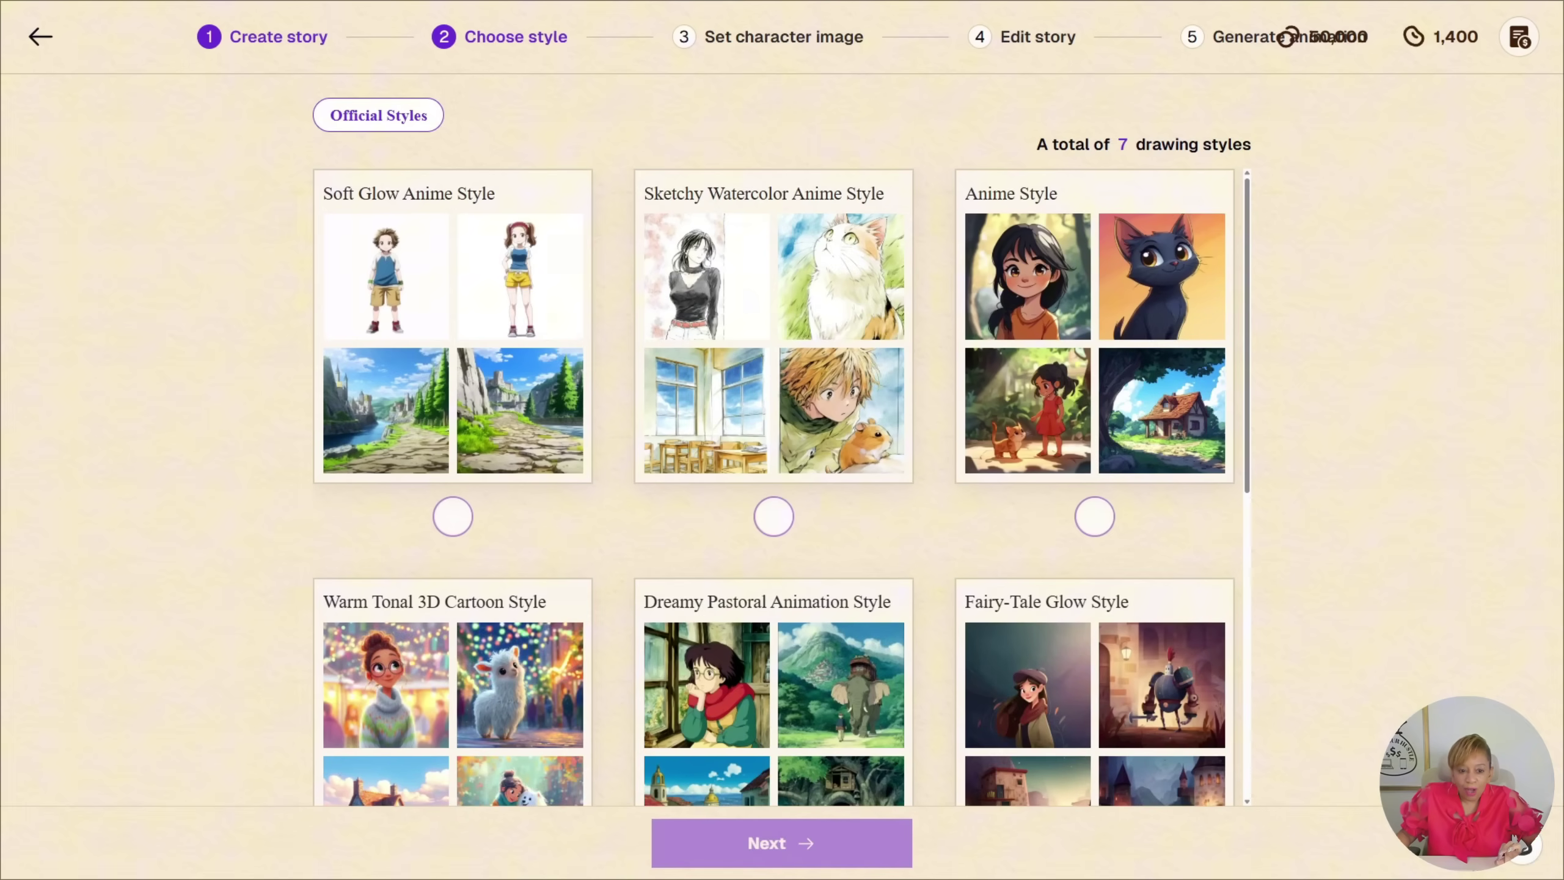
{"action": "scroll", "coordinate": [782, 489], "scroll_direction": "down", "scroll_amount": 1}
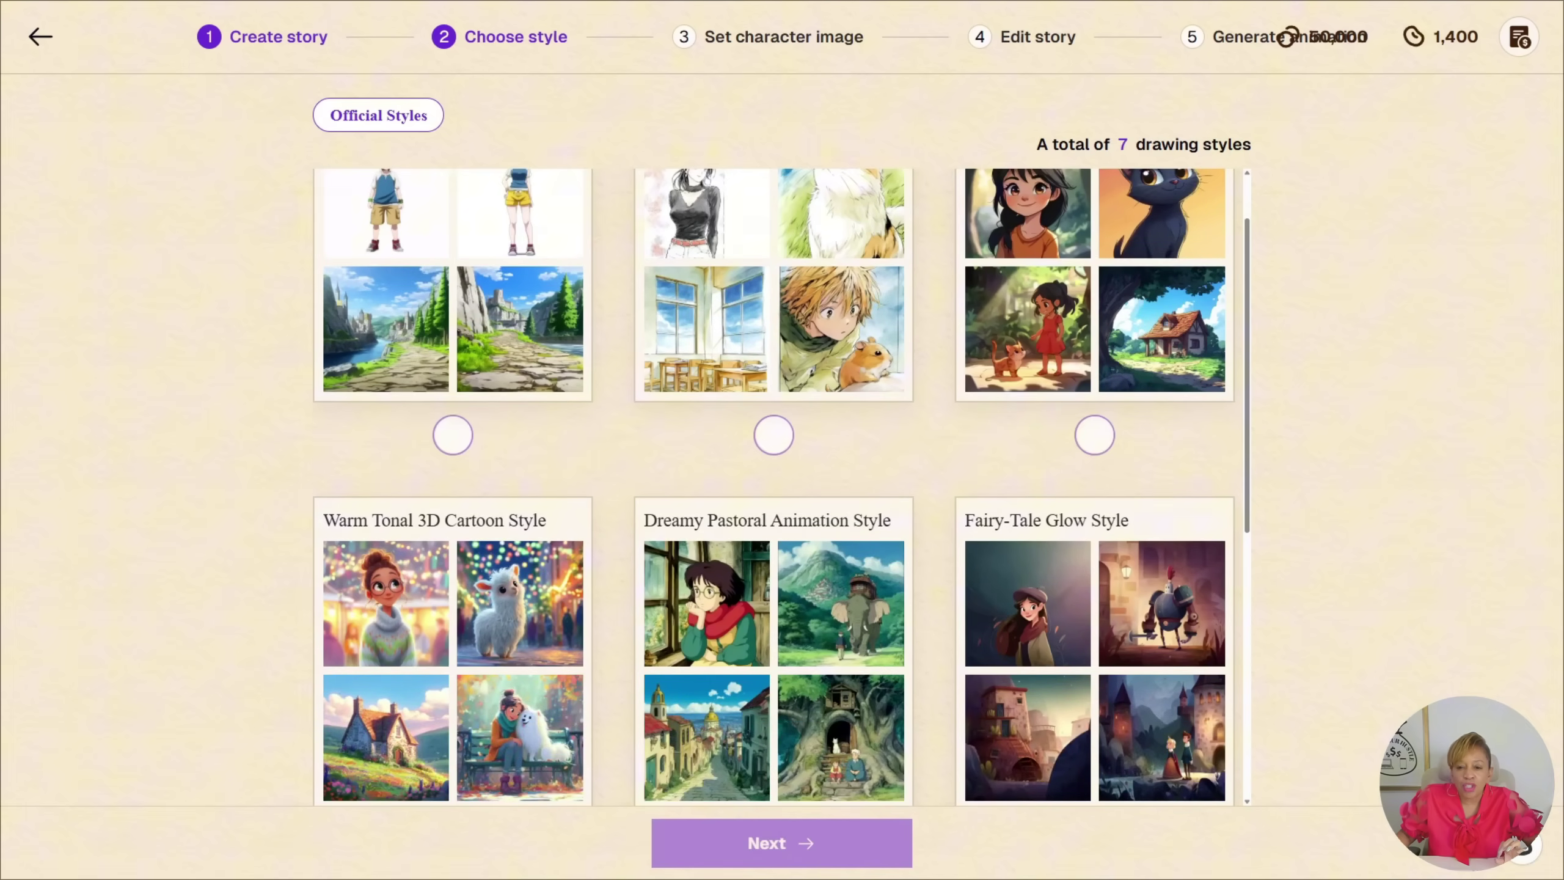
{"action": "scroll", "coordinate": [782, 489], "scroll_direction": "down", "scroll_amount": 1}
{"action": "scroll", "coordinate": [782, 488], "scroll_direction": "down", "scroll_amount": 1}
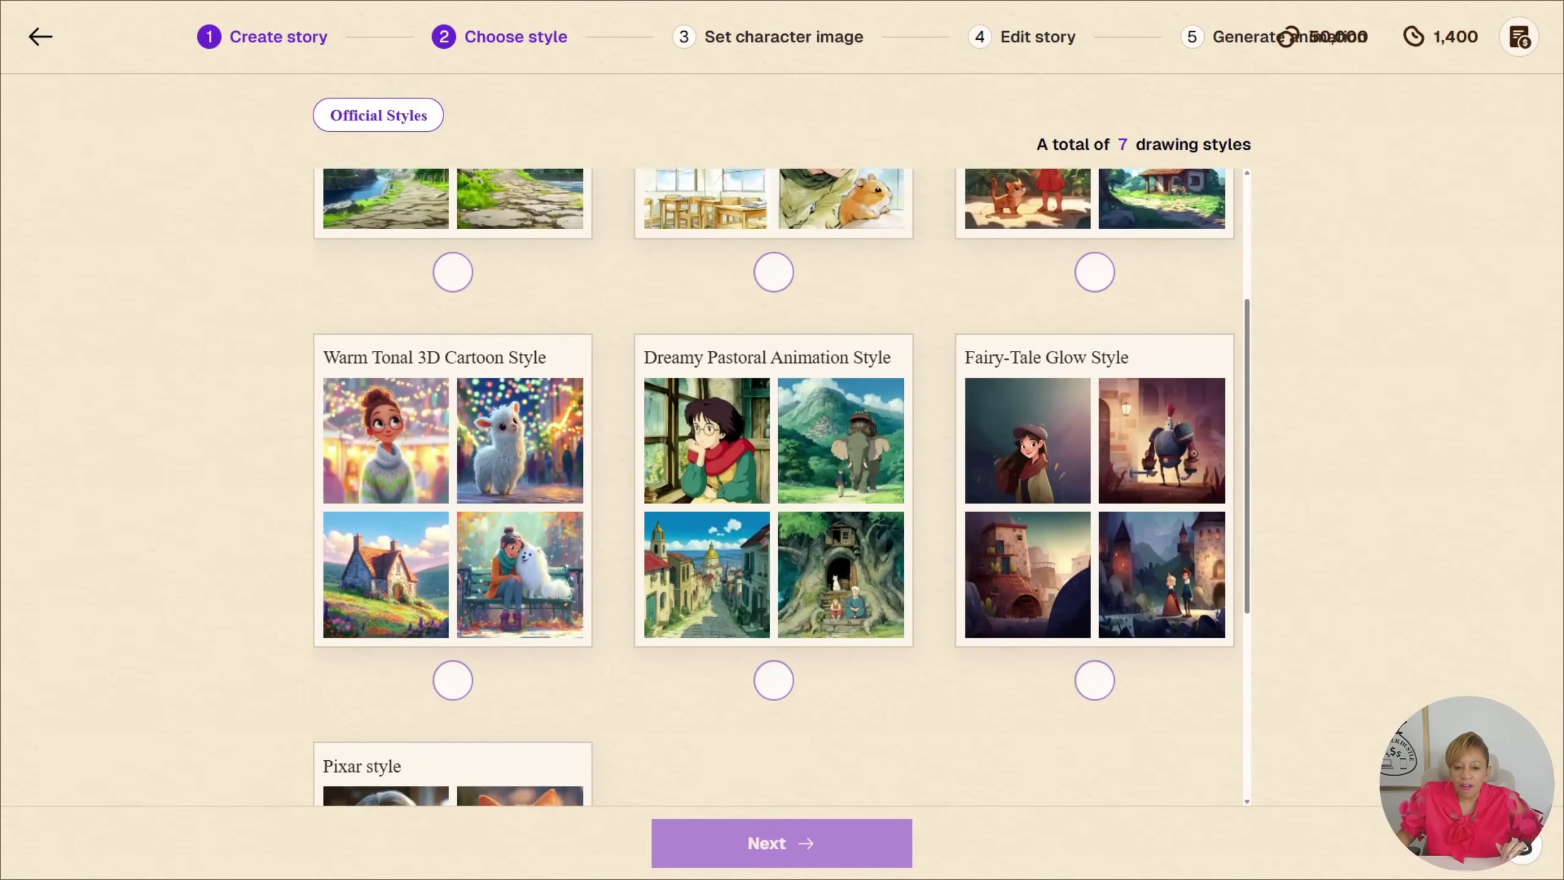
{"action": "scroll", "coordinate": [782, 488], "scroll_direction": "down", "scroll_amount": 1}
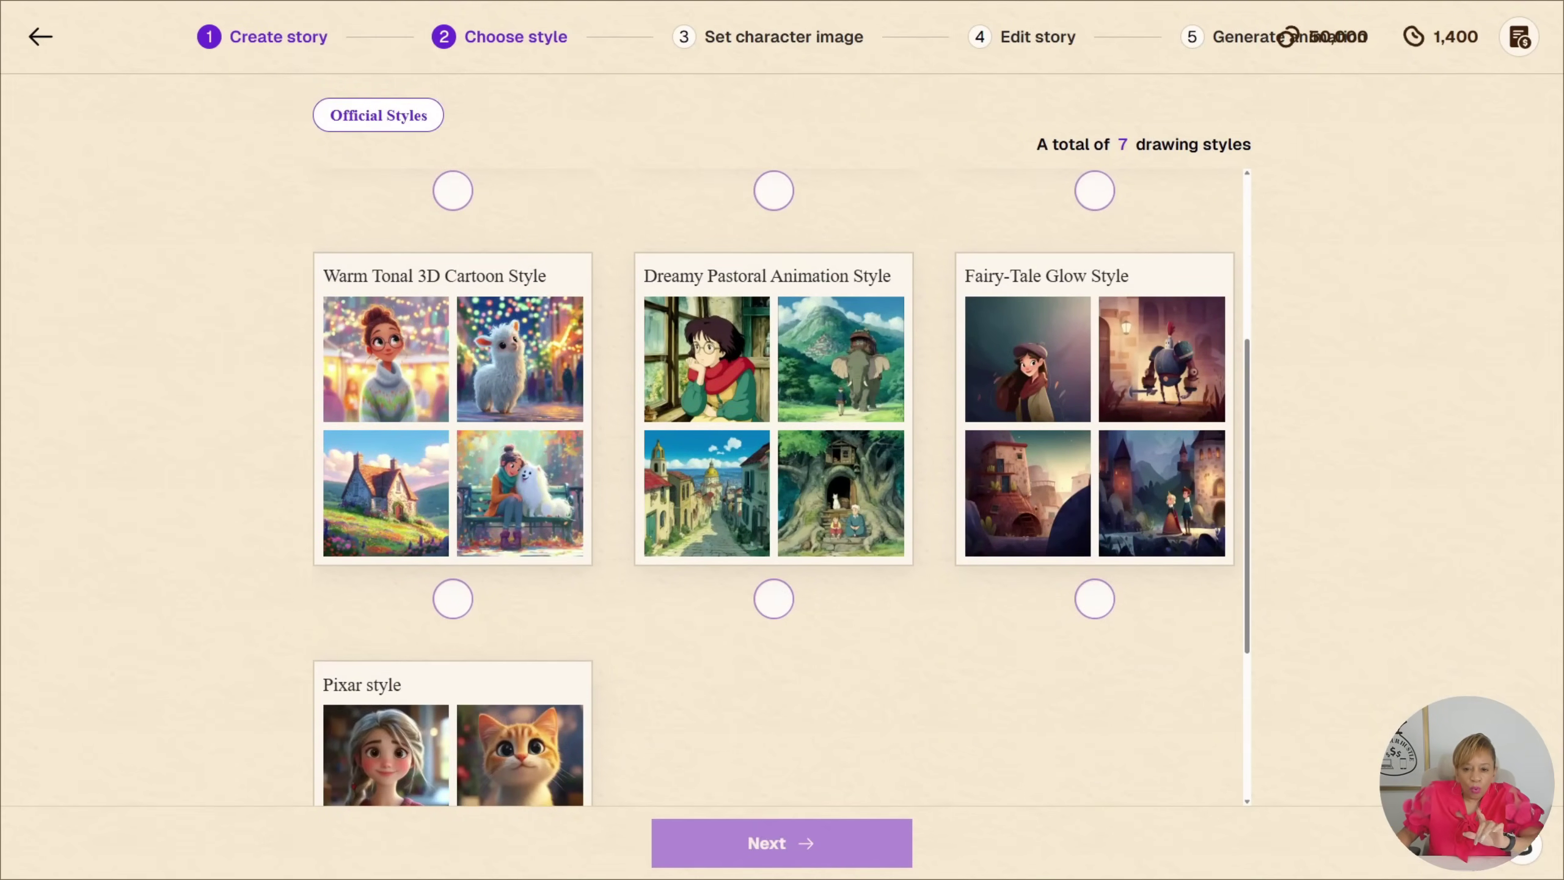
{"action": "scroll", "coordinate": [783, 489], "scroll_direction": "down", "scroll_amount": 3}
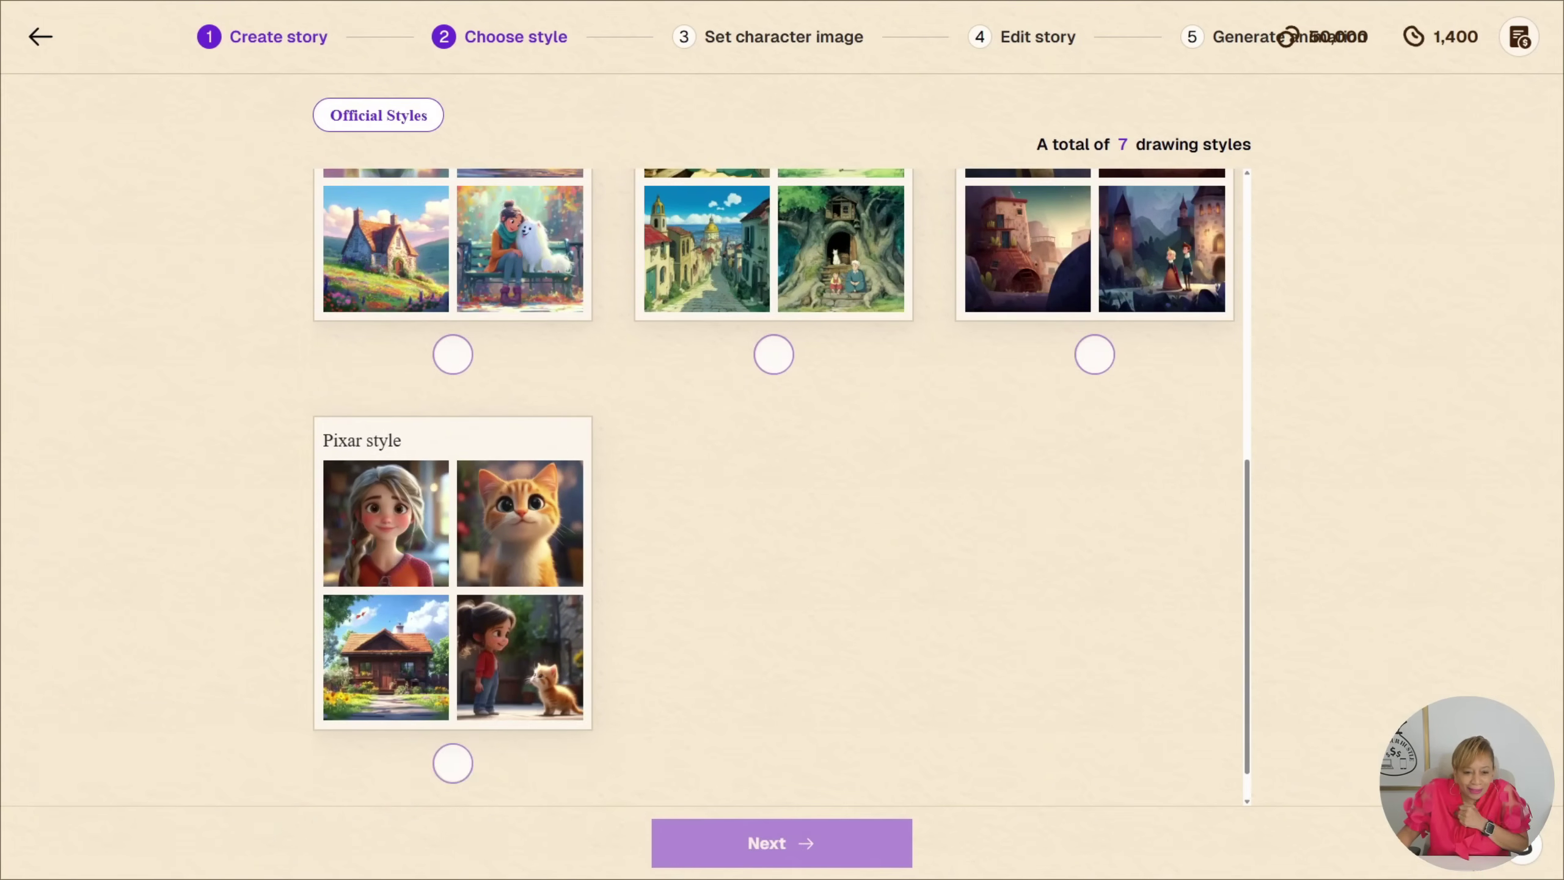
{"action": "left_click", "coordinate": [452, 762]}
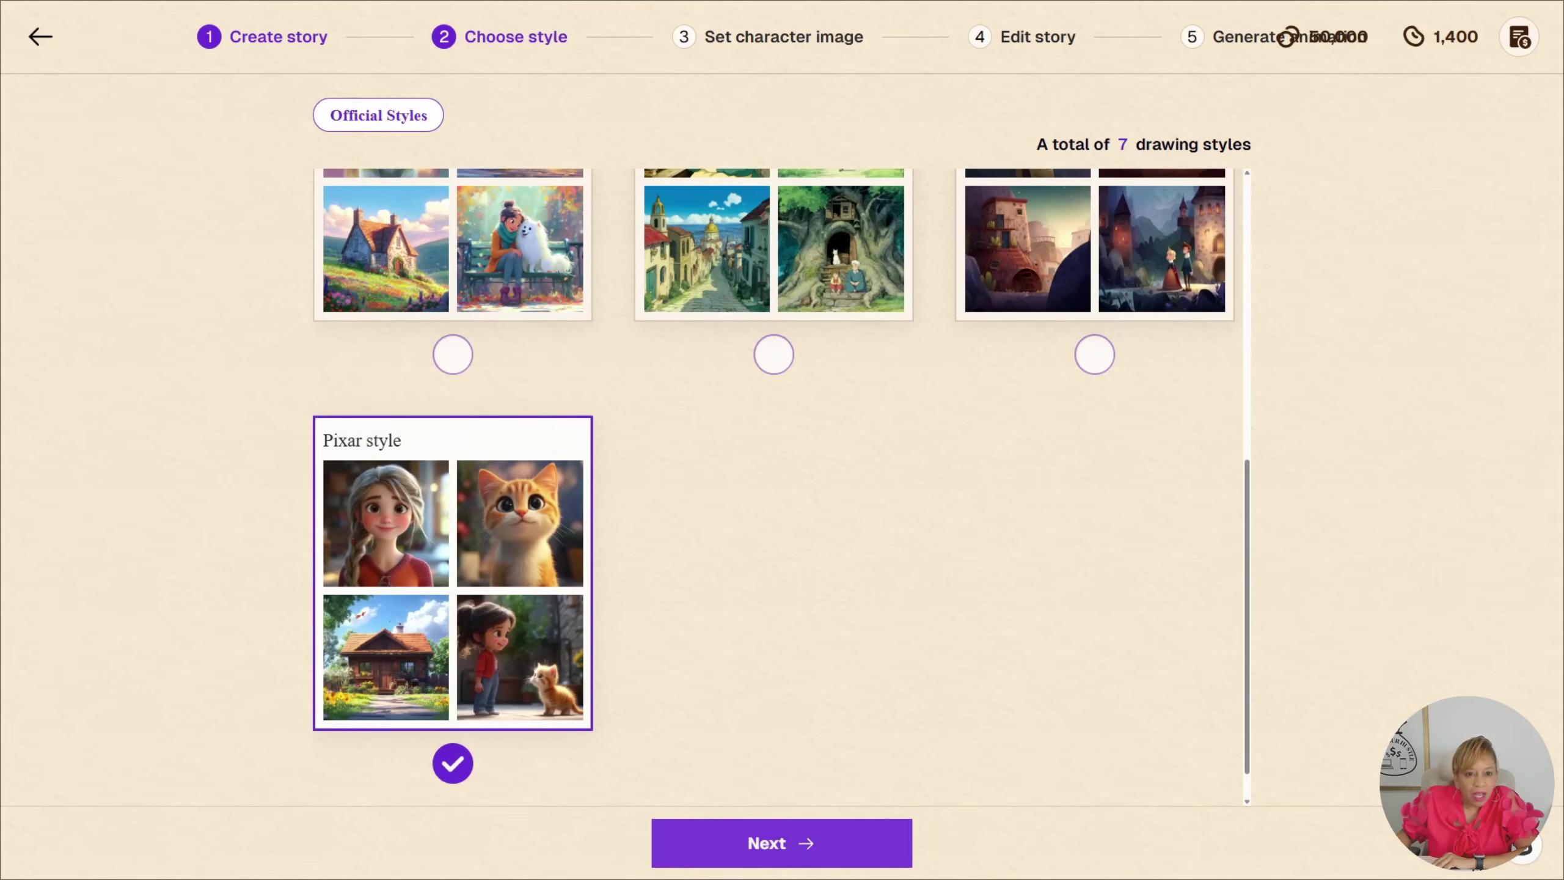
{"action": "left_click", "coordinate": [782, 843]}
Step: Read through both pages of the Beginner's guide on character consistency and close it
{"action": "scroll", "coordinate": [782, 402], "scroll_direction": "right", "scroll_amount": 5}
{"action": "scroll", "coordinate": [782, 403], "scroll_direction": "left", "scroll_amount": 5}
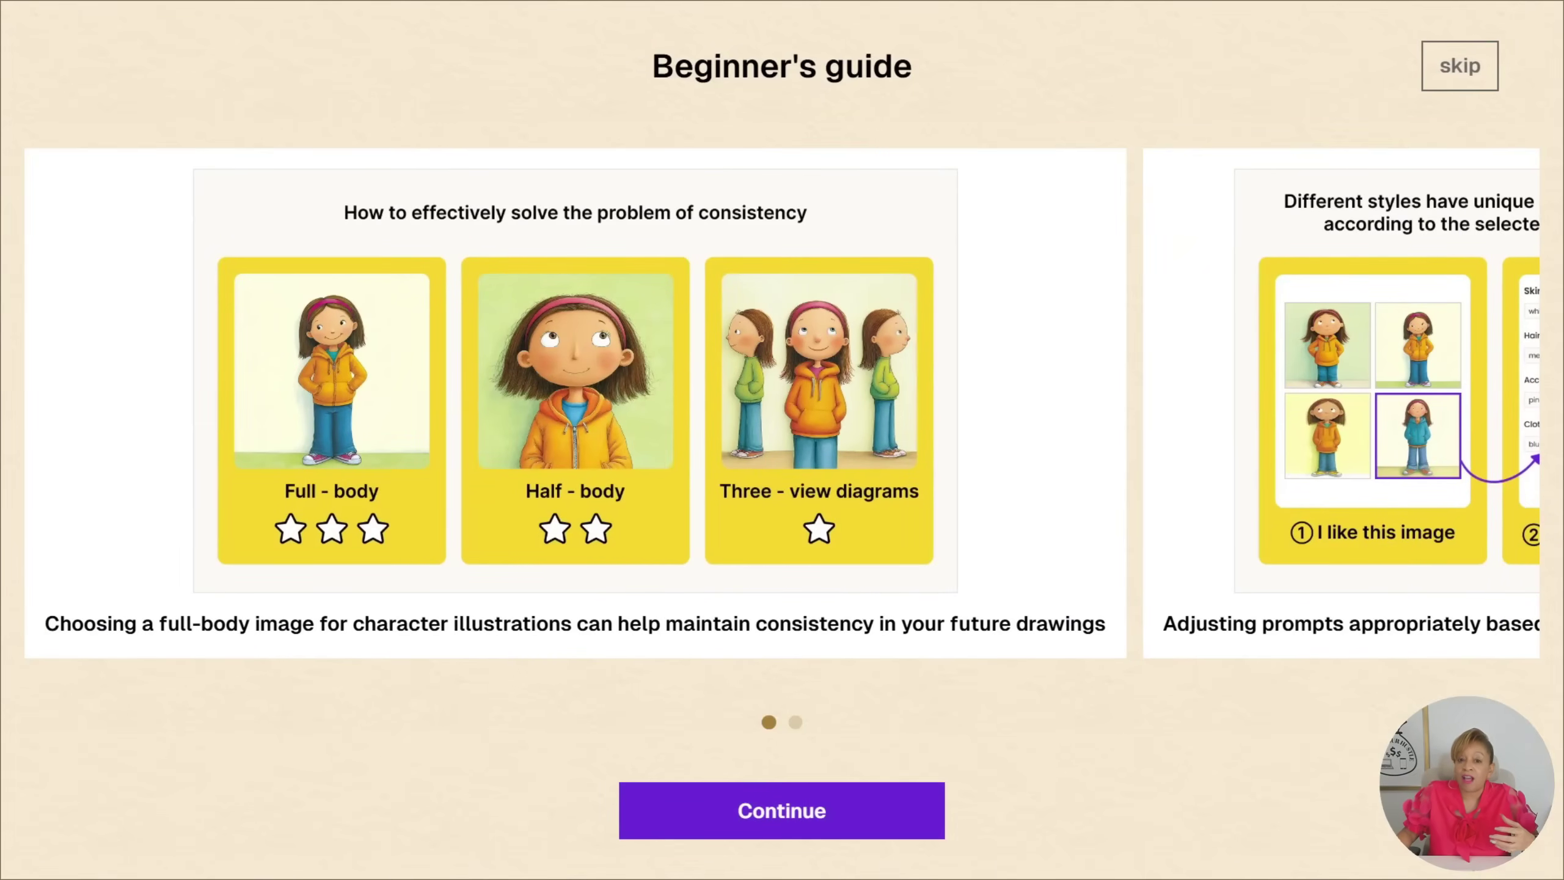
{"action": "left_click", "coordinate": [781, 810]}
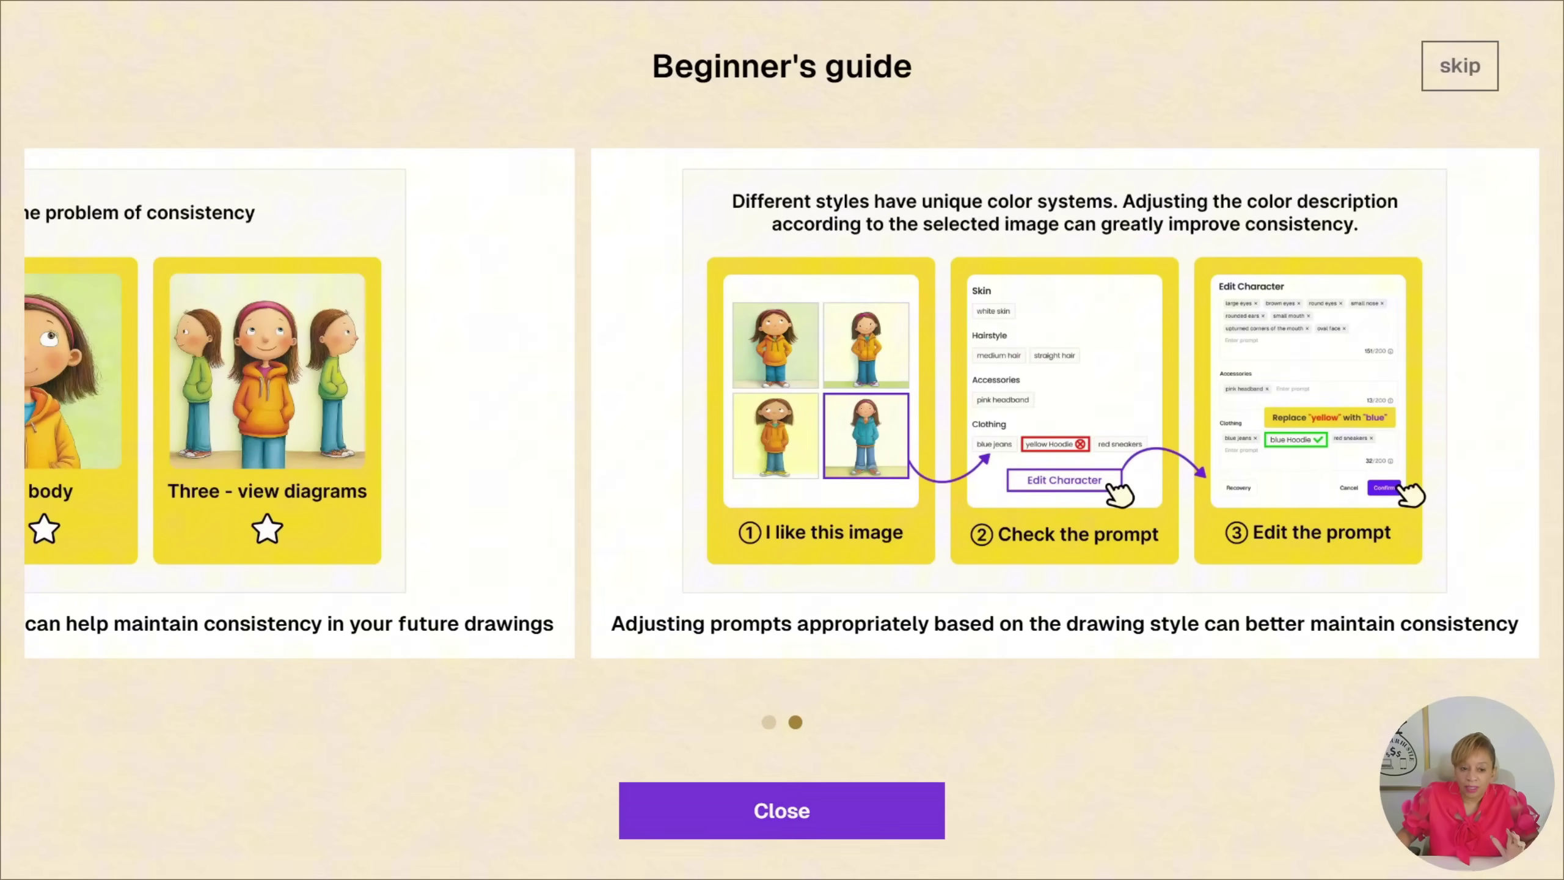
{"action": "left_click", "coordinate": [781, 811]}
Step: Open the boy protagonist's character details and examine the category, age, skin, hair, facial features, accessories and clothing
{"action": "left_click", "coordinate": [227, 283]}
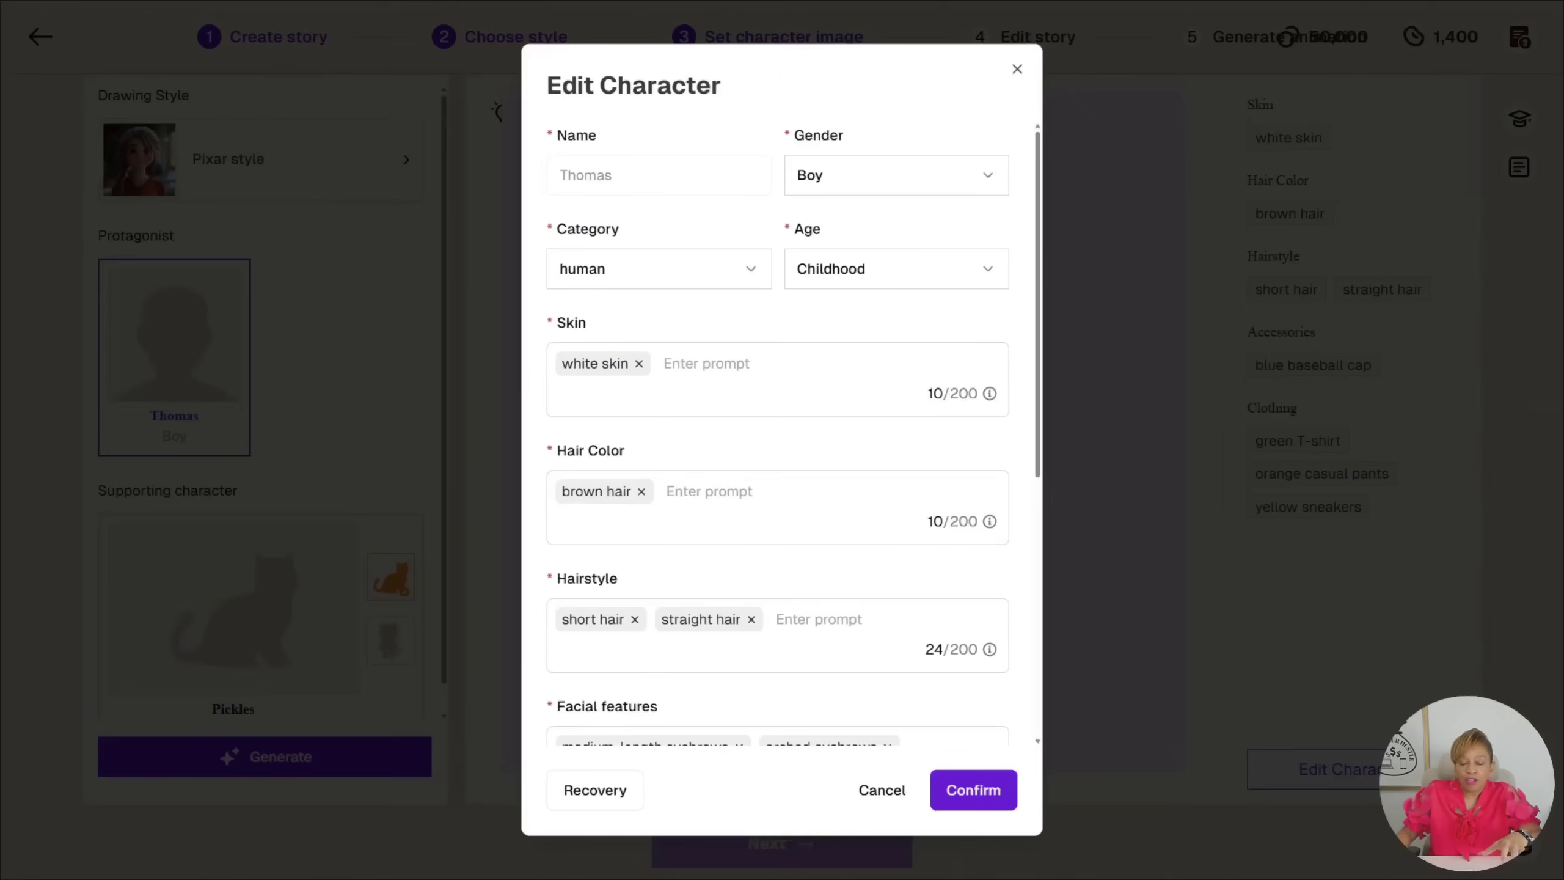
{"action": "left_click", "coordinate": [658, 269]}
{"action": "left_click", "coordinate": [897, 268]}
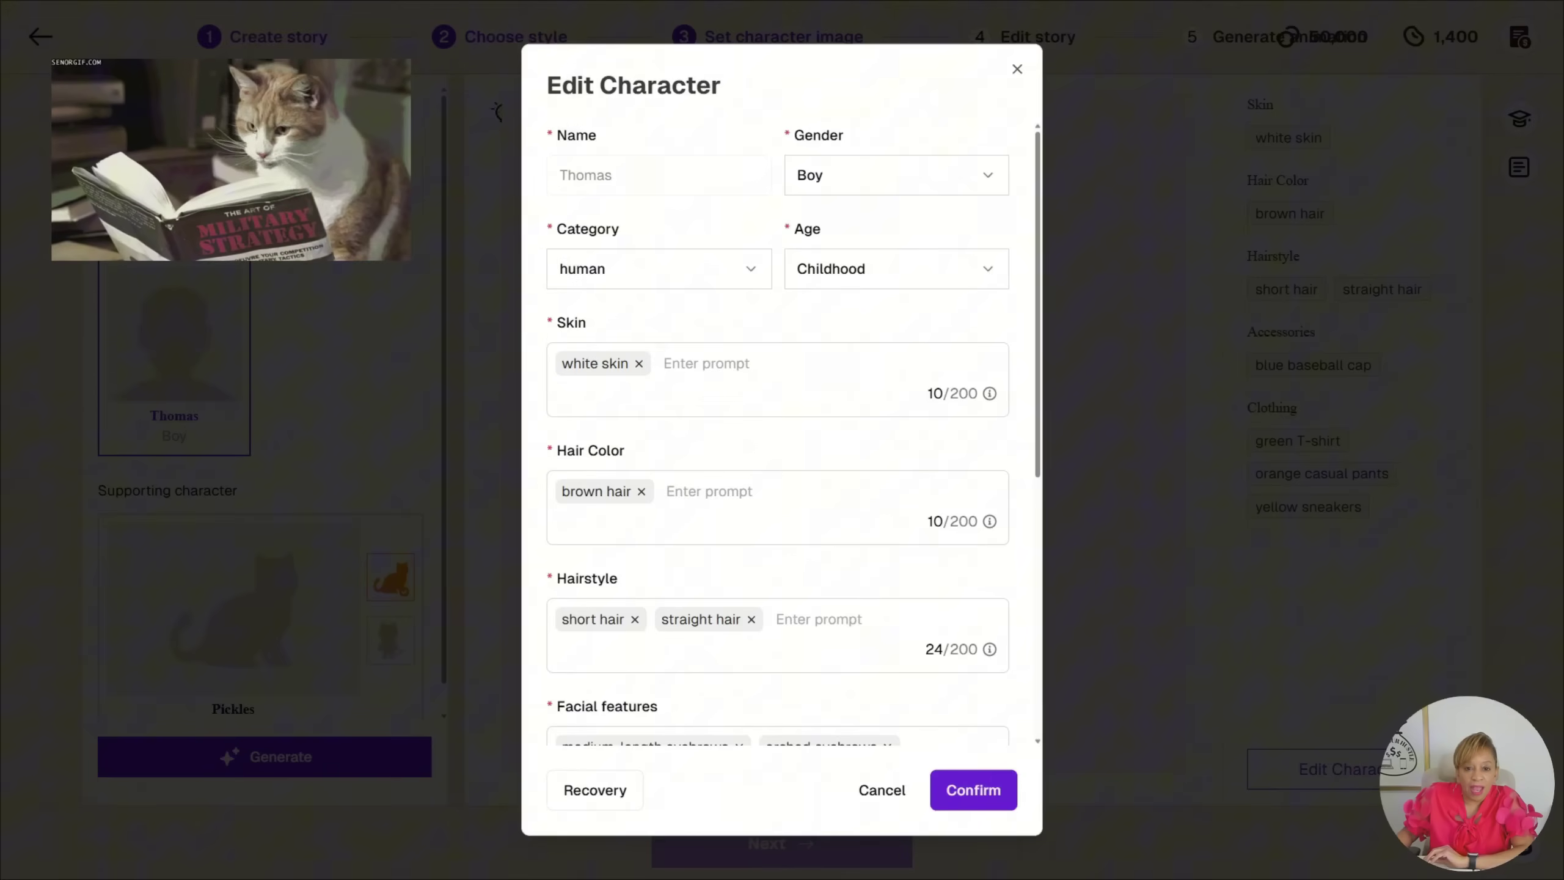
{"action": "left_click", "coordinate": [897, 268]}
{"action": "key", "text": "Escape"}
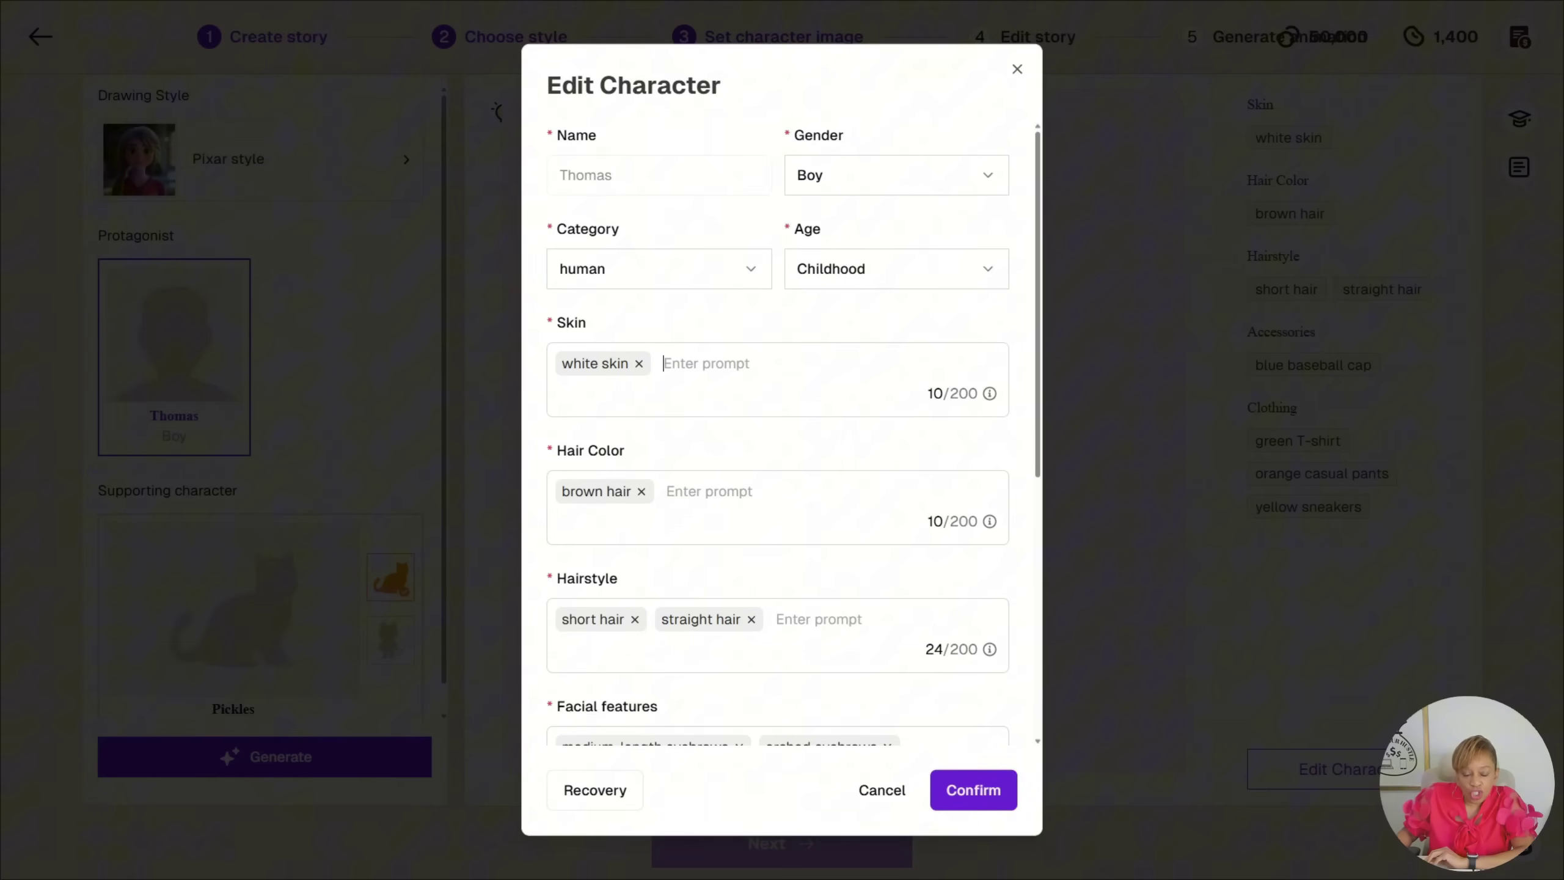
{"action": "scroll", "coordinate": [777, 432], "scroll_direction": "down", "scroll_amount": 4}
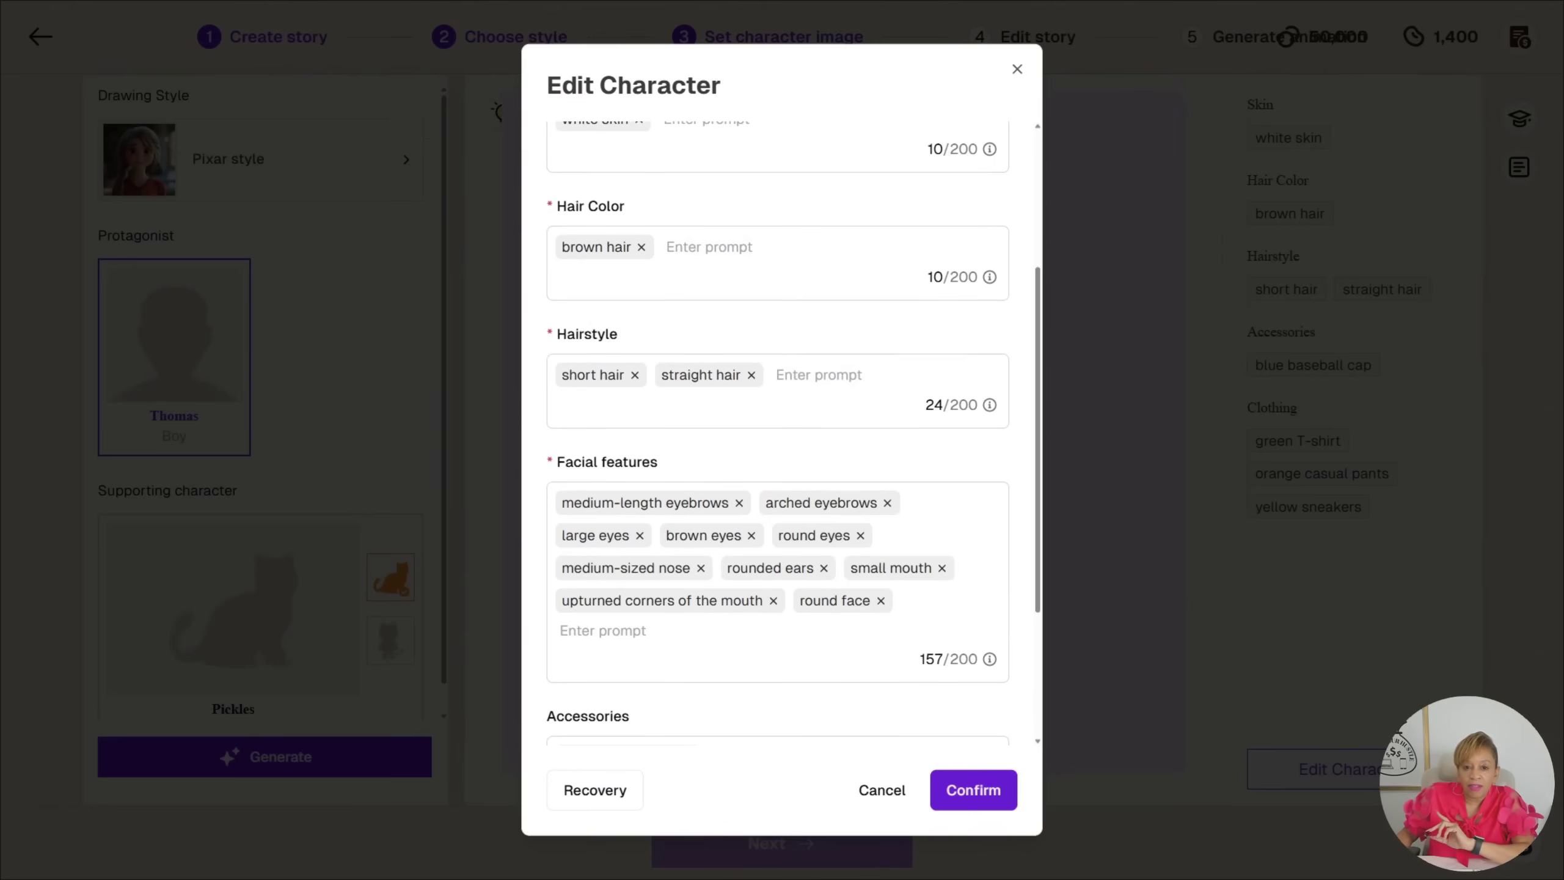
{"action": "scroll", "coordinate": [702, 293], "scroll_direction": "down", "scroll_amount": 1}
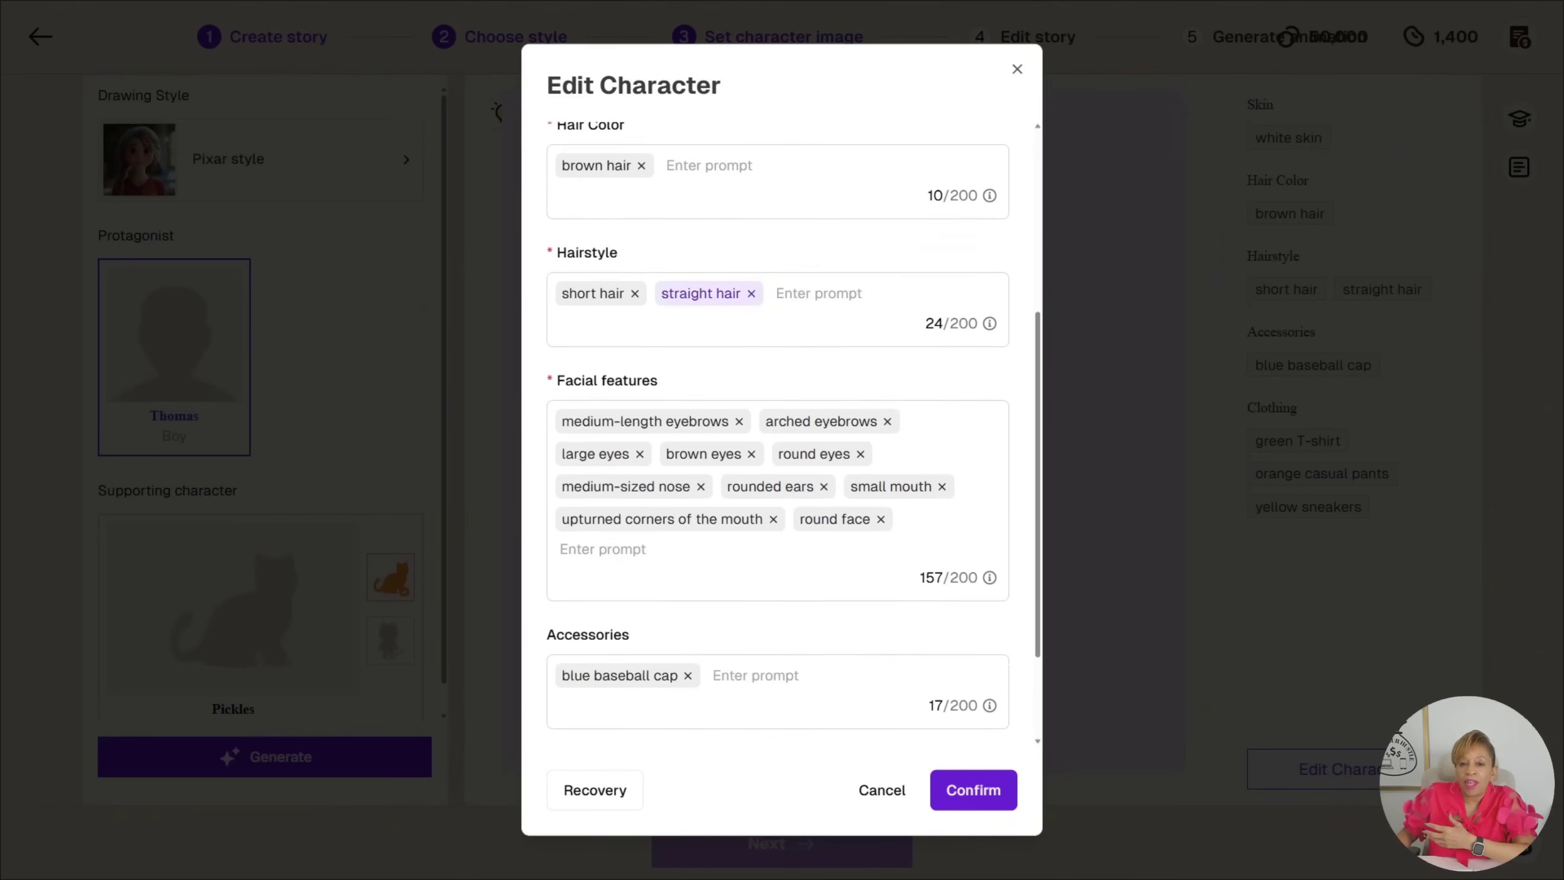
{"action": "scroll", "coordinate": [777, 431], "scroll_direction": "down", "scroll_amount": 2}
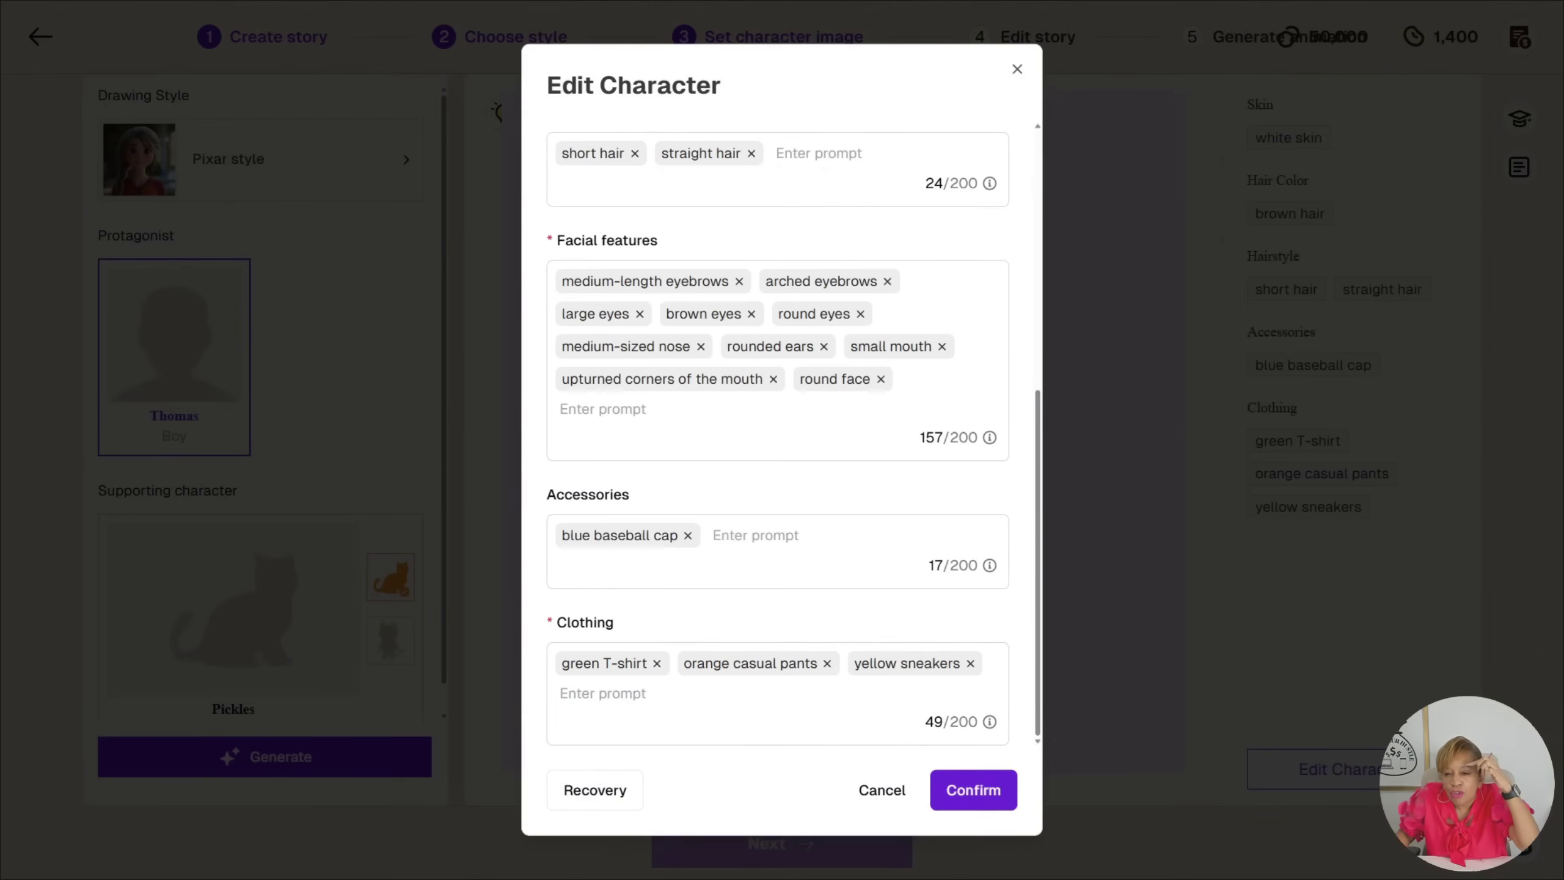
Step: Confirm the boy protagonist's details and open the supporting dog's character details
{"action": "left_click", "coordinate": [973, 790]}
{"action": "scroll", "coordinate": [234, 579], "scroll_direction": "down", "scroll_amount": 1}
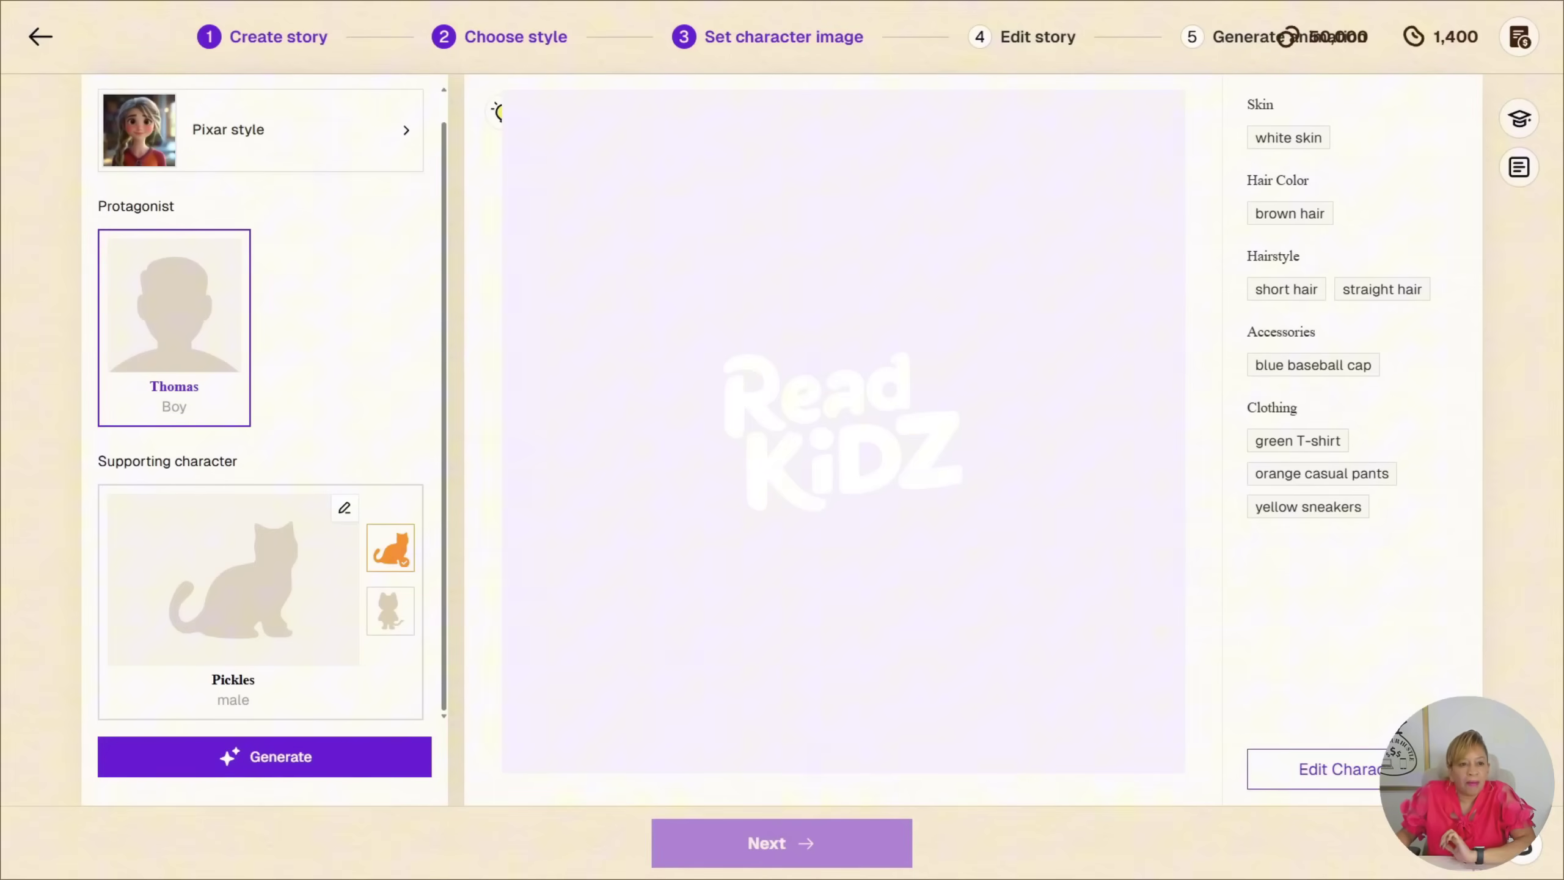
{"action": "left_click", "coordinate": [344, 508]}
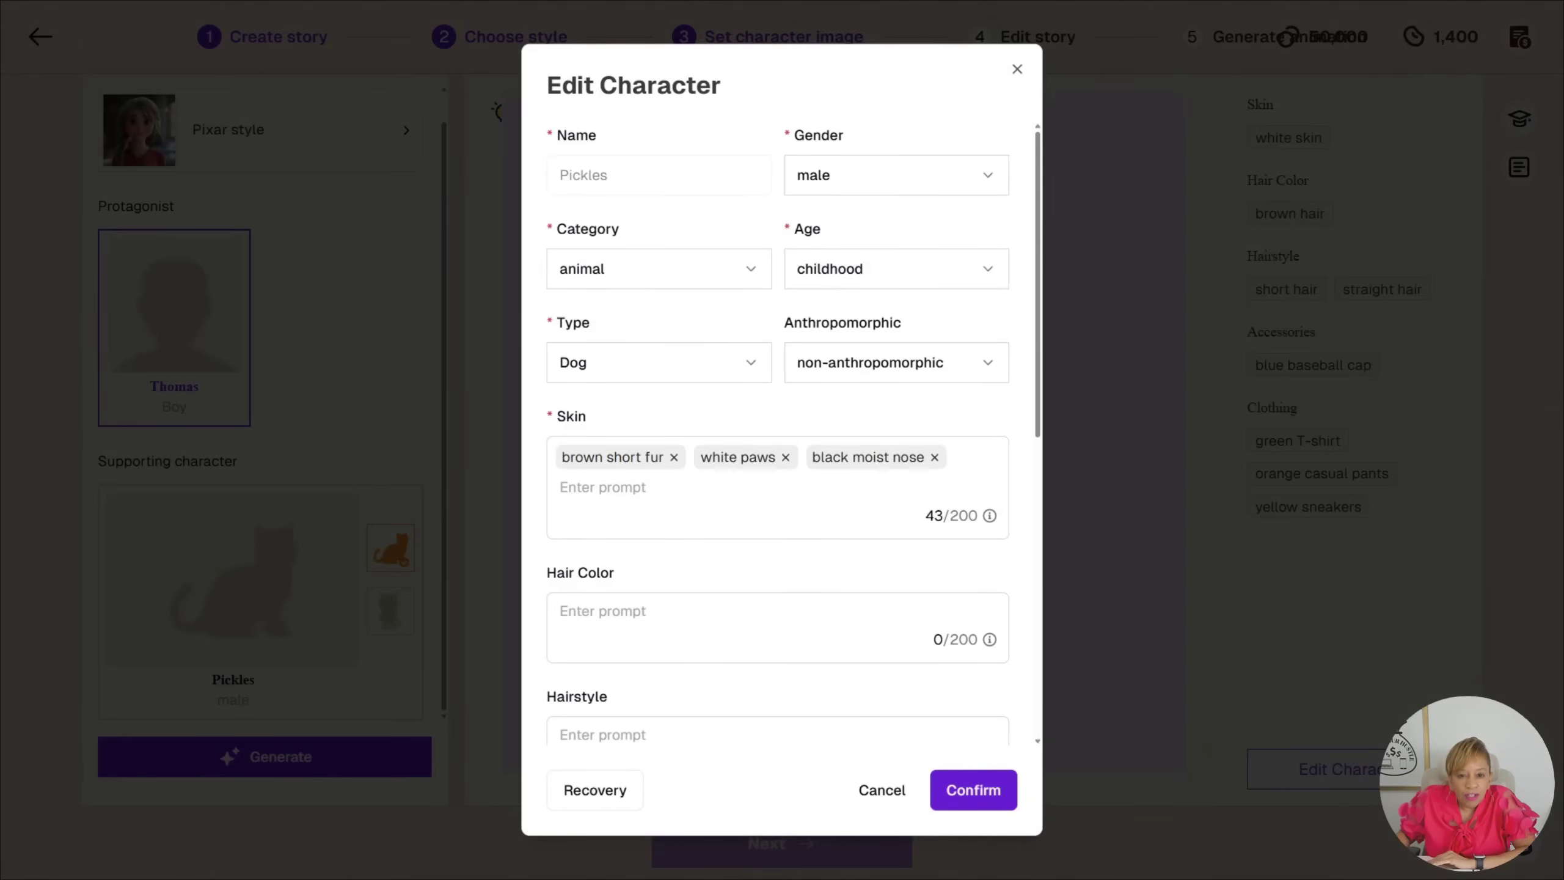
Step: Try the anthropomorphic option for the dog and return it to non-anthropomorphic
{"action": "left_click", "coordinate": [896, 363]}
{"action": "left_click", "coordinate": [879, 441]}
{"action": "scroll", "coordinate": [879, 456], "scroll_direction": "down", "scroll_amount": 8}
{"action": "scroll", "coordinate": [880, 456], "scroll_direction": "up", "scroll_amount": 8}
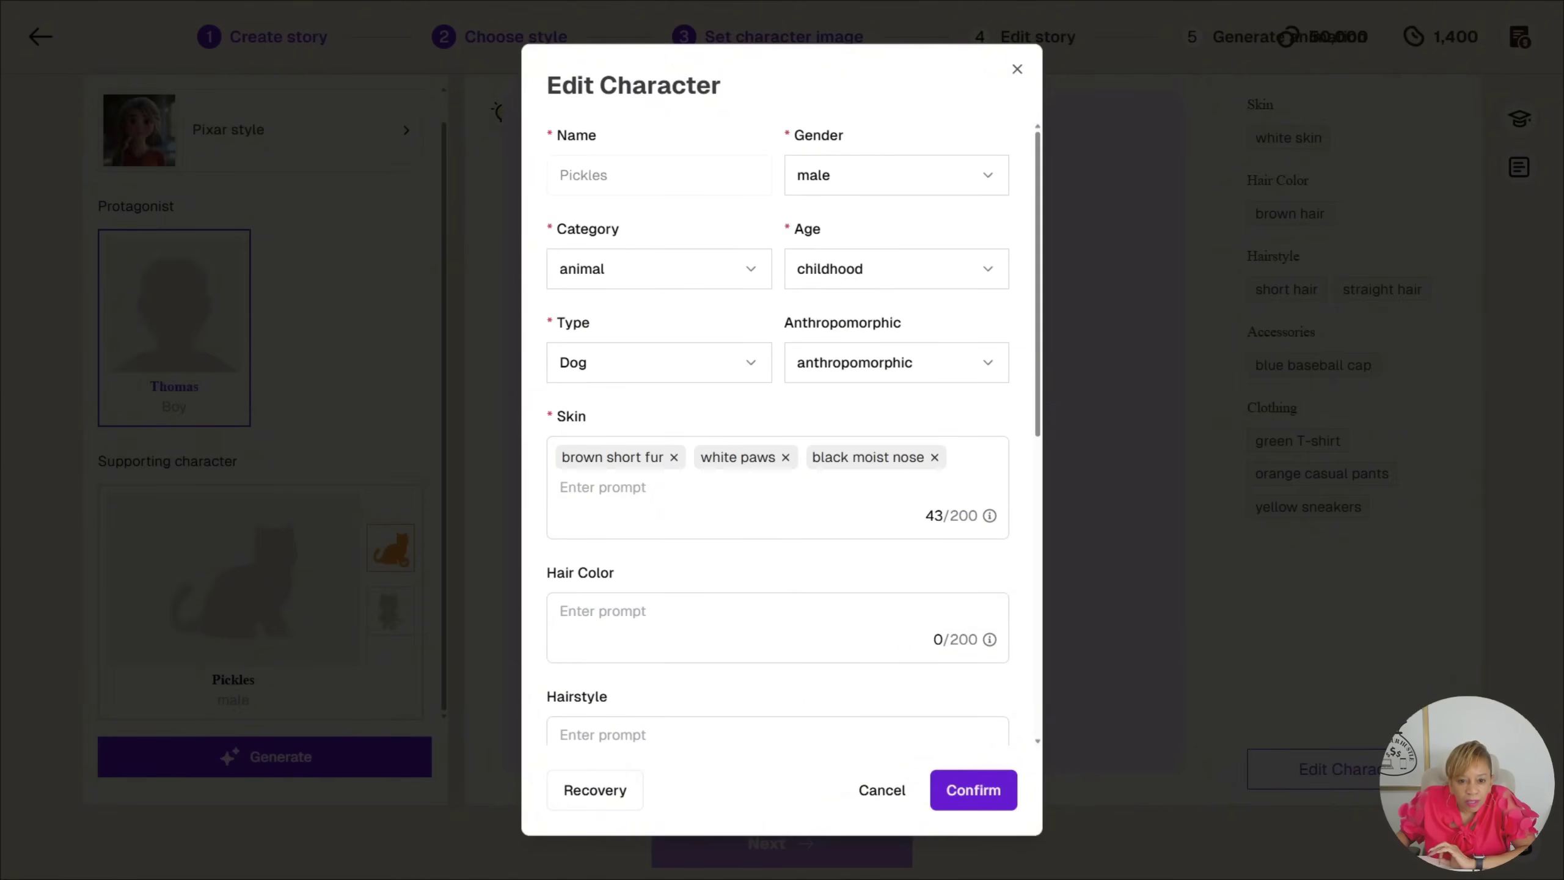
{"action": "left_click", "coordinate": [895, 363]}
{"action": "left_click", "coordinate": [887, 409]}
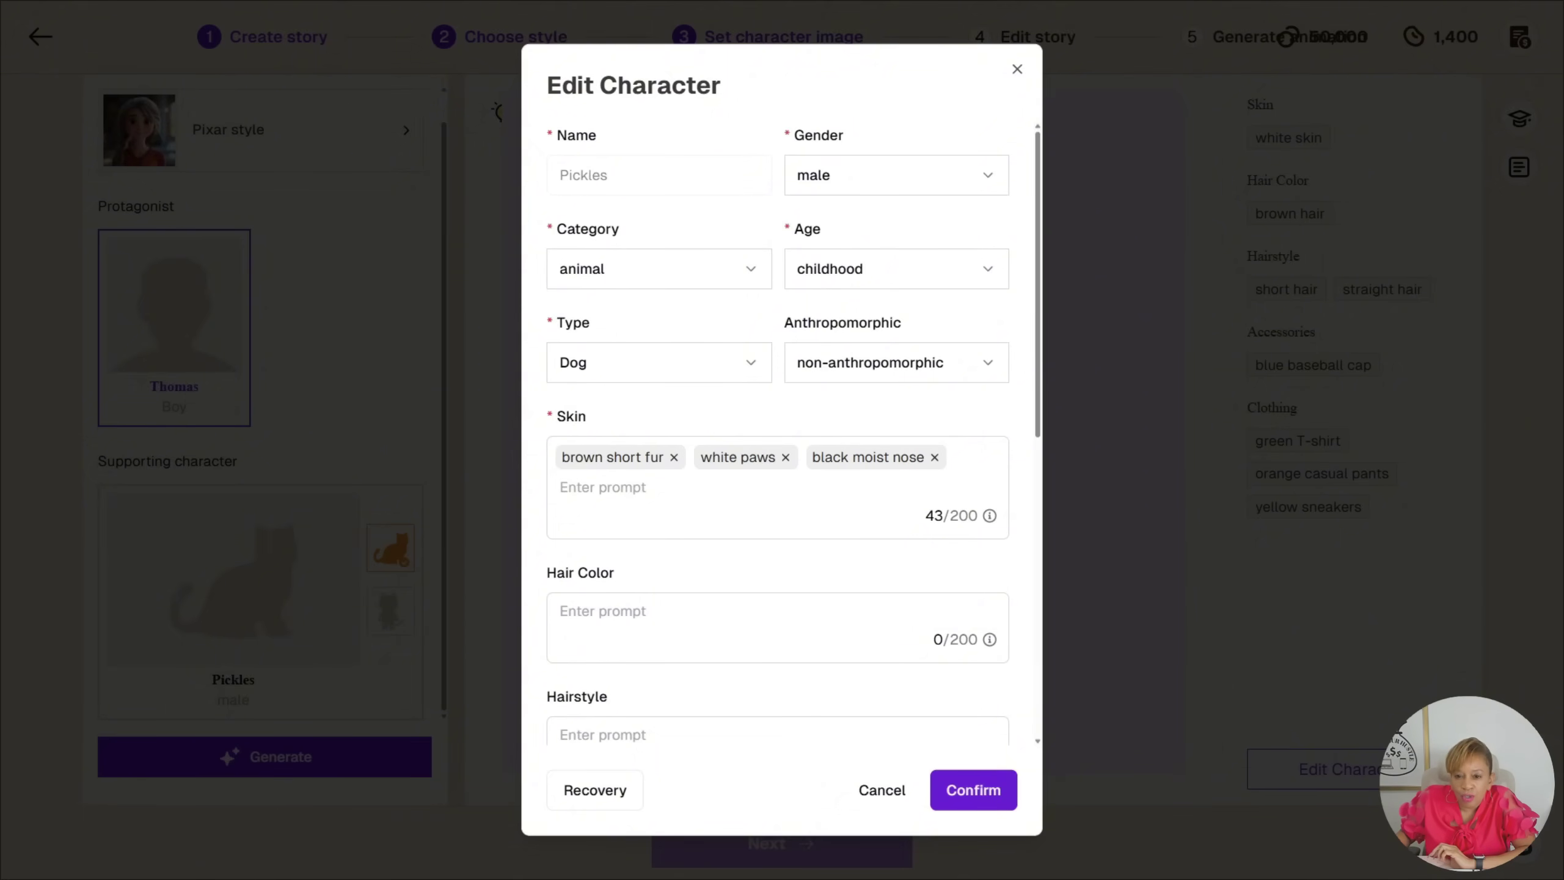
Step: Confirm the dog's details after checking the facial features, generate the character images, and claim the reward points
{"action": "scroll", "coordinate": [777, 431], "scroll_direction": "down", "scroll_amount": 5}
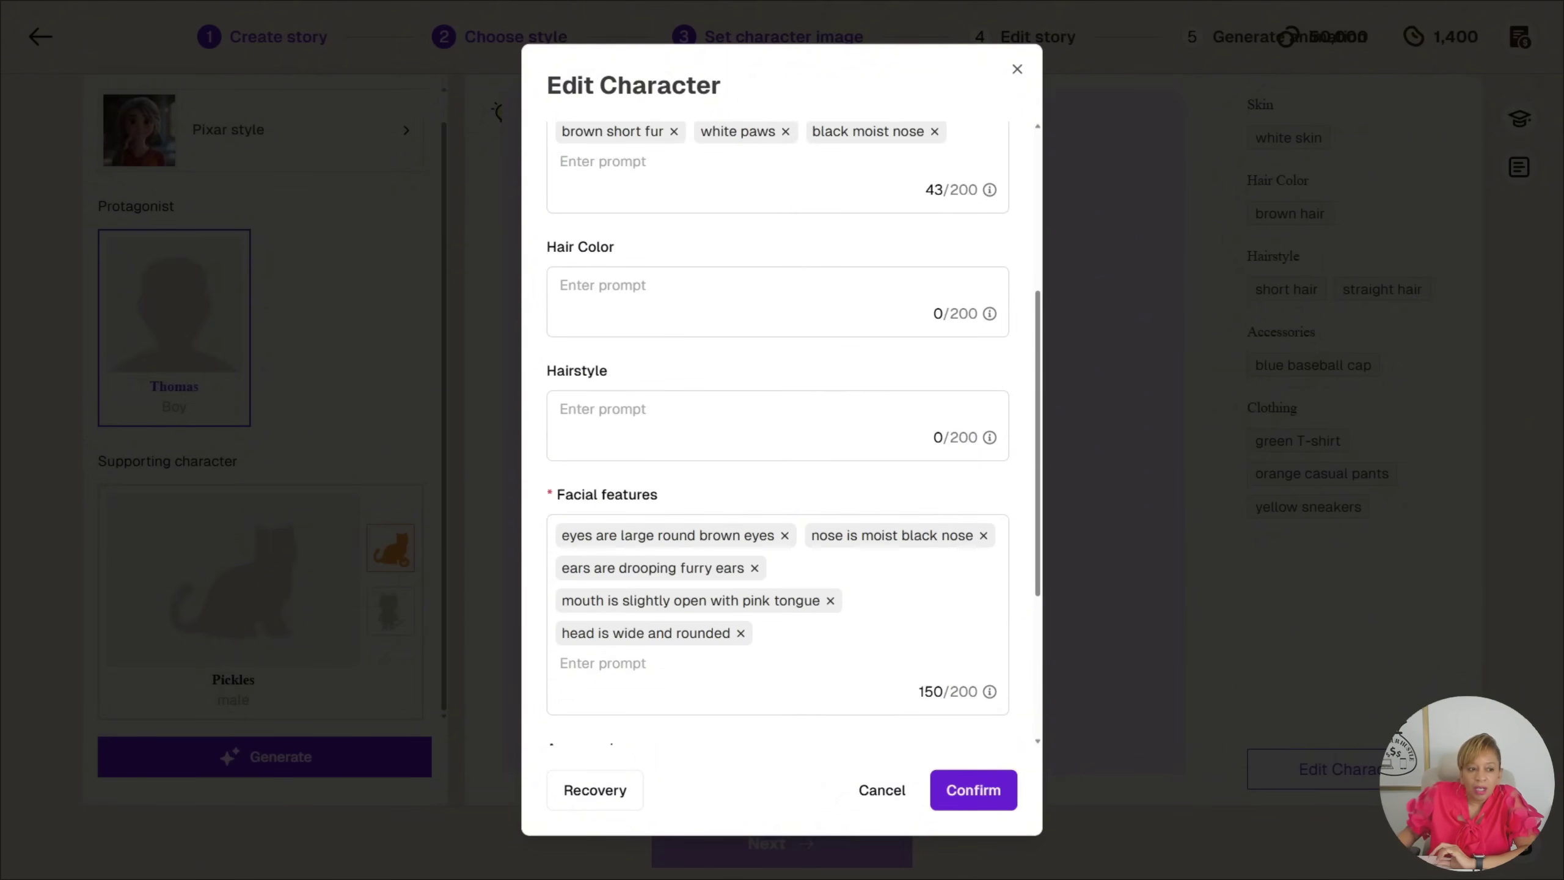
{"action": "left_click", "coordinate": [973, 790]}
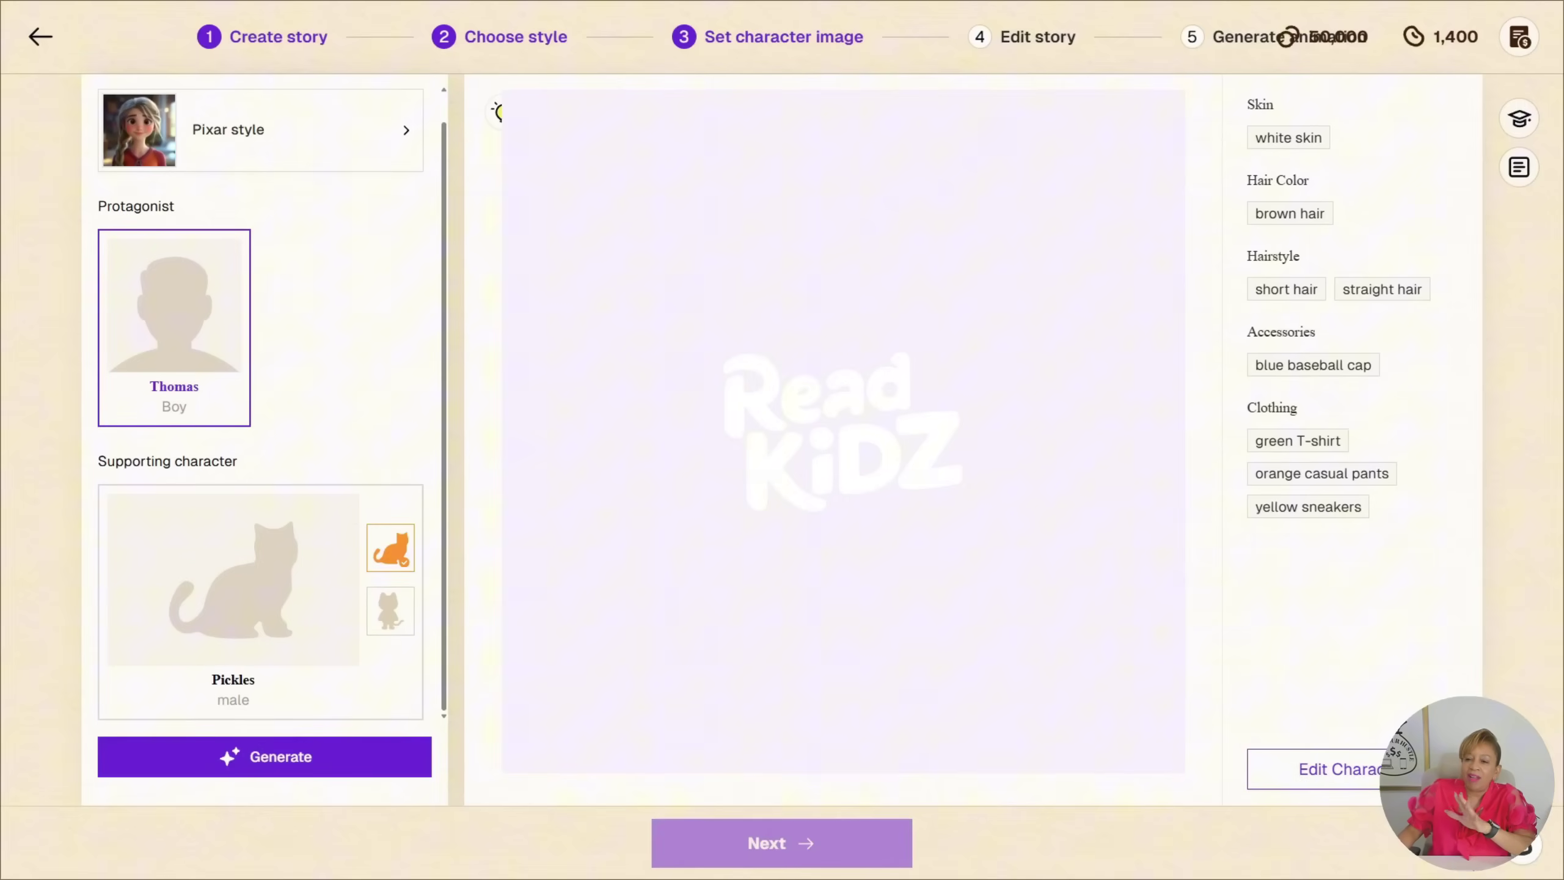
{"action": "left_click", "coordinate": [265, 757]}
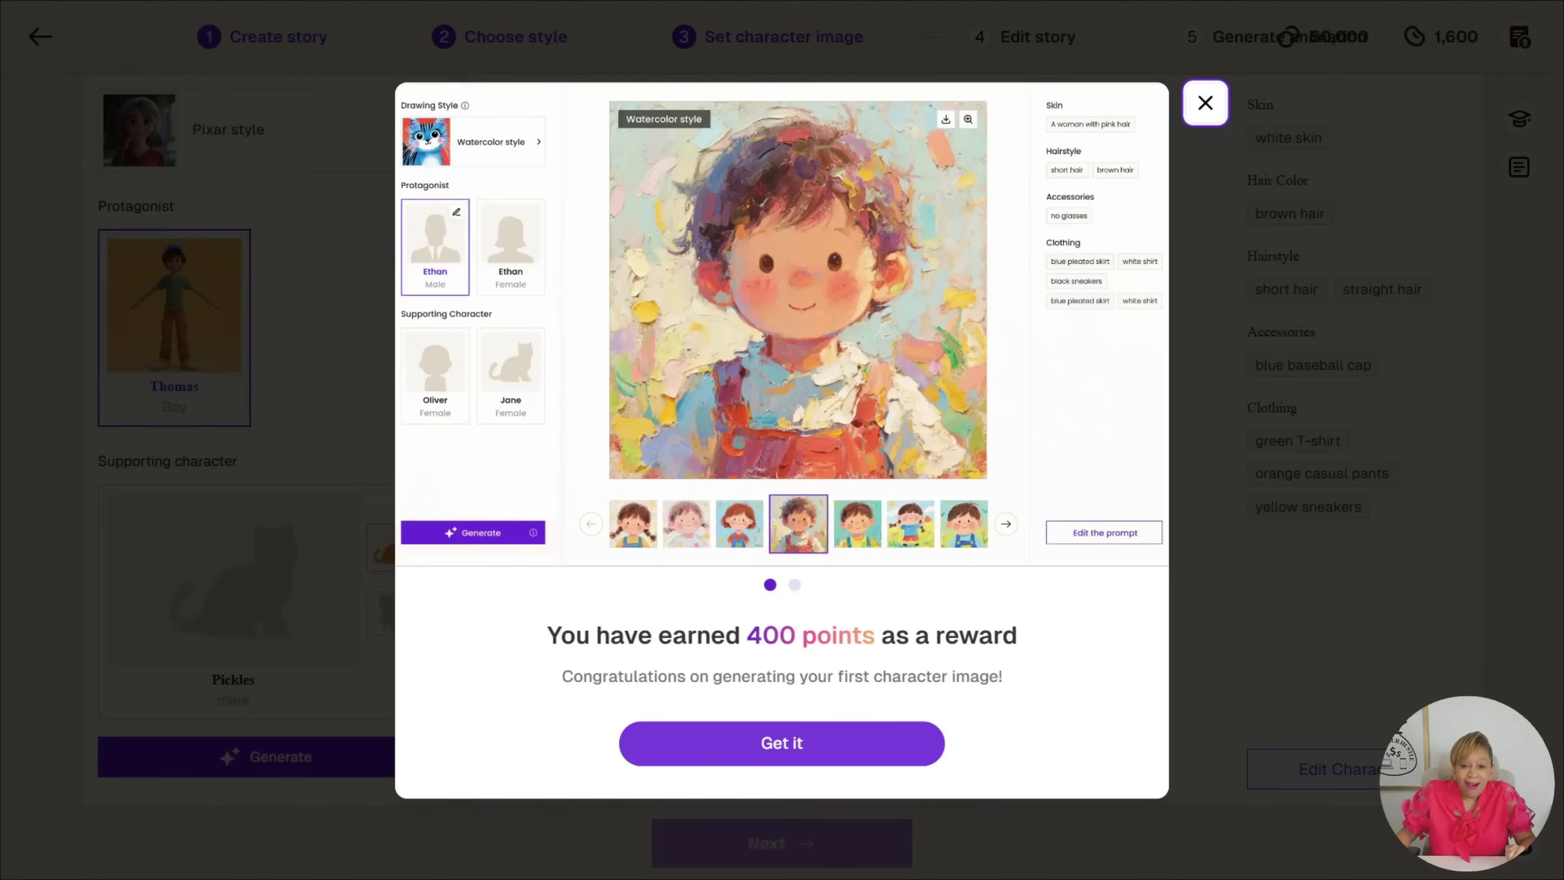
{"action": "left_click", "coordinate": [782, 743]}
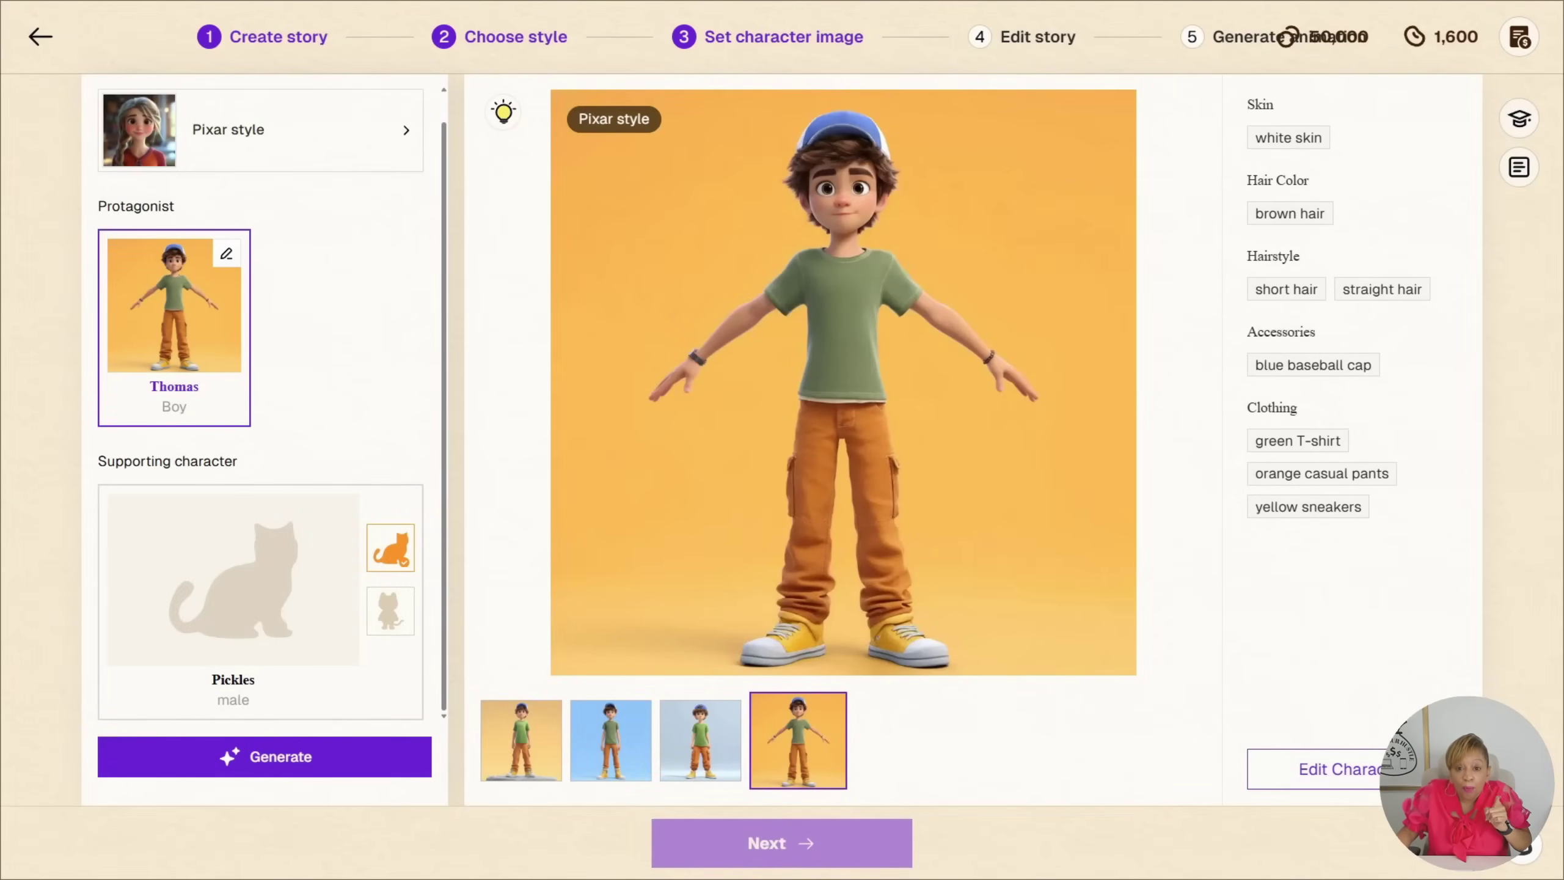
Step: Compare the supporting dog's generated images and choose the version on the yellow background
{"action": "left_click", "coordinate": [233, 592]}
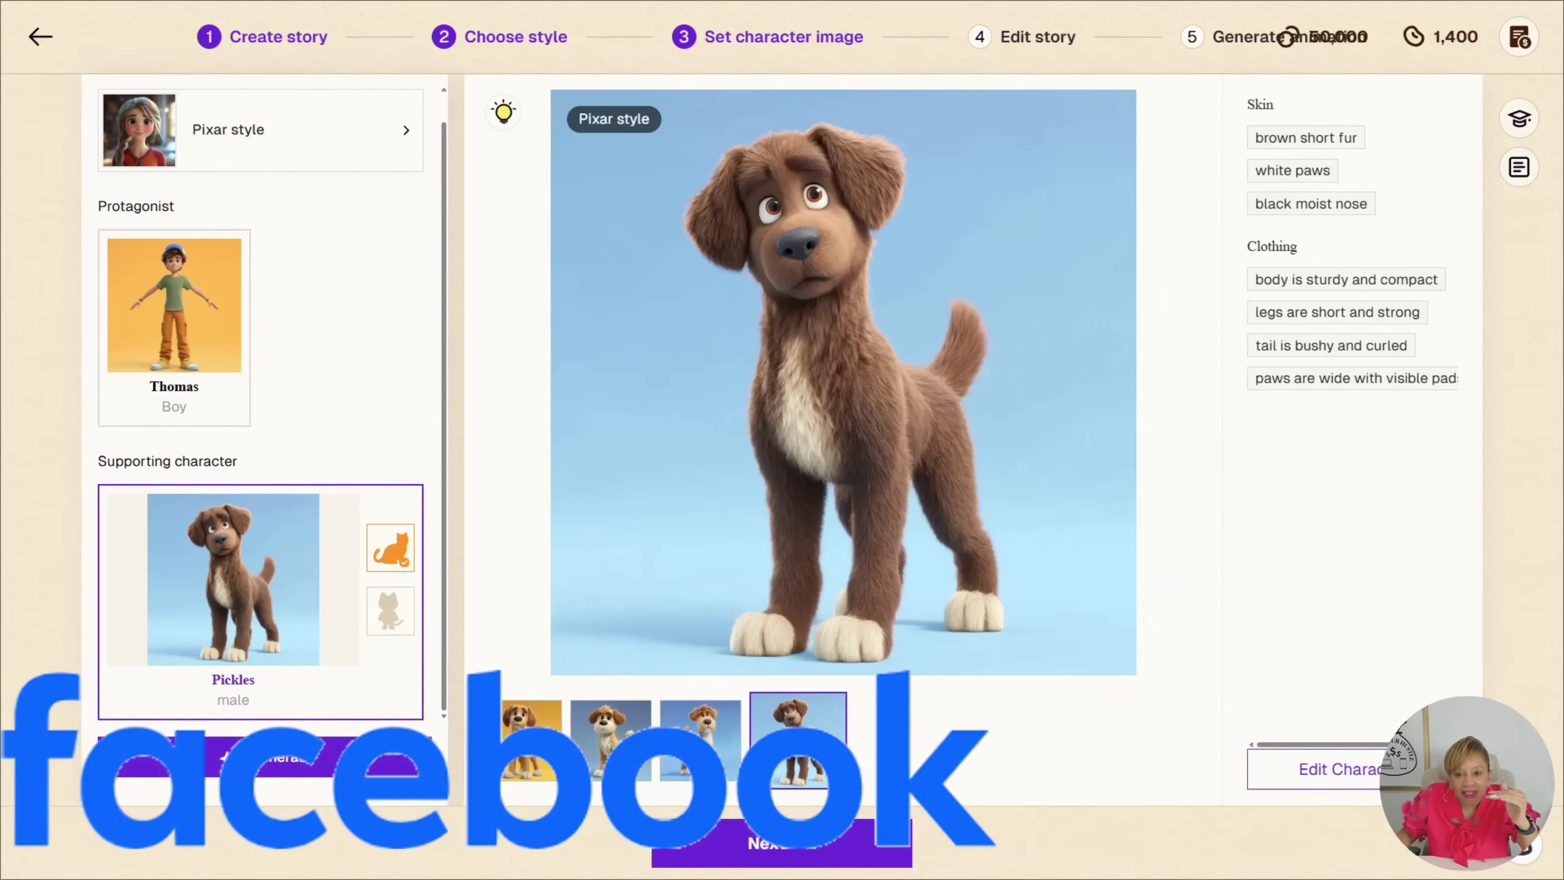
{"action": "left_click", "coordinate": [521, 740]}
{"action": "left_click", "coordinate": [625, 741]}
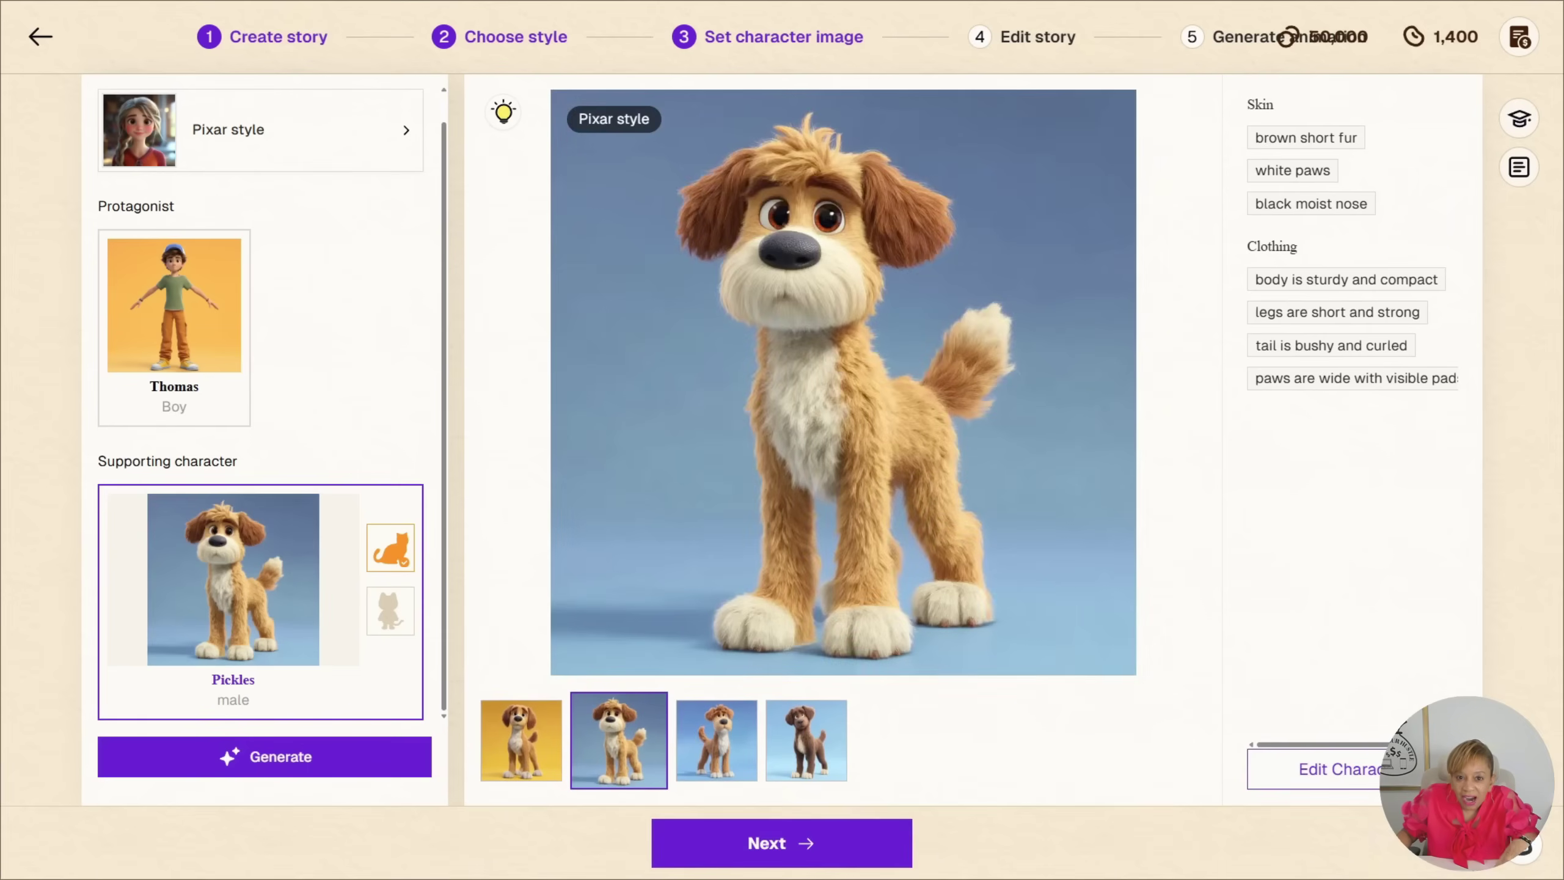
{"action": "left_click", "coordinate": [716, 741]}
{"action": "left_click", "coordinate": [522, 741]}
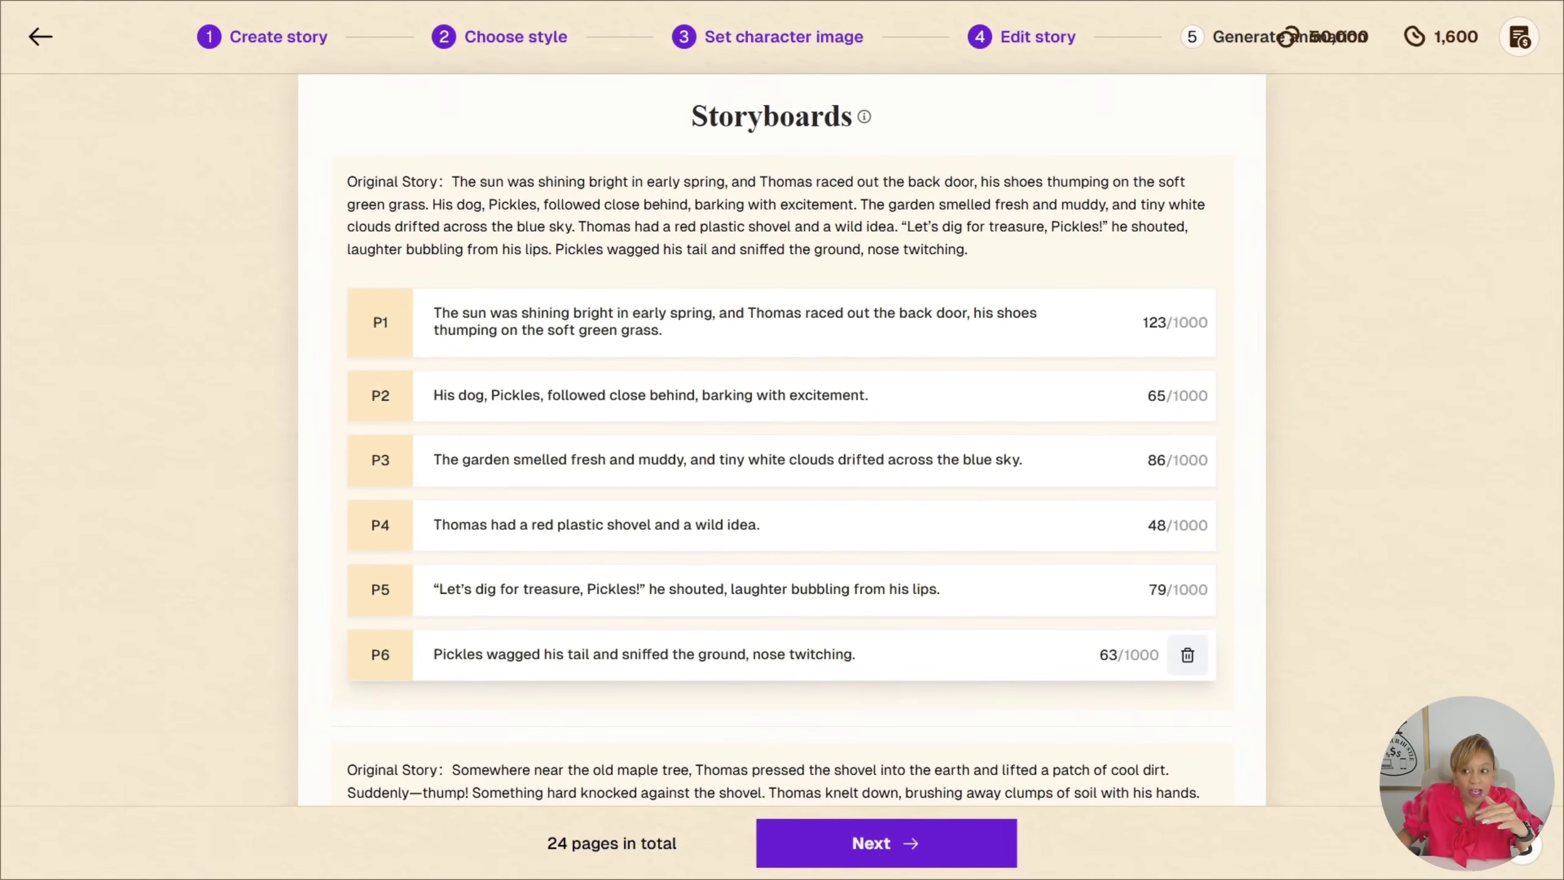
Step: Enter "blue" in the P4 storyboard sentence about the plastic shovel and look over the following storyboard pages
{"action": "double_click", "coordinate": [467, 524]}
{"action": "type", "text": "blue"}
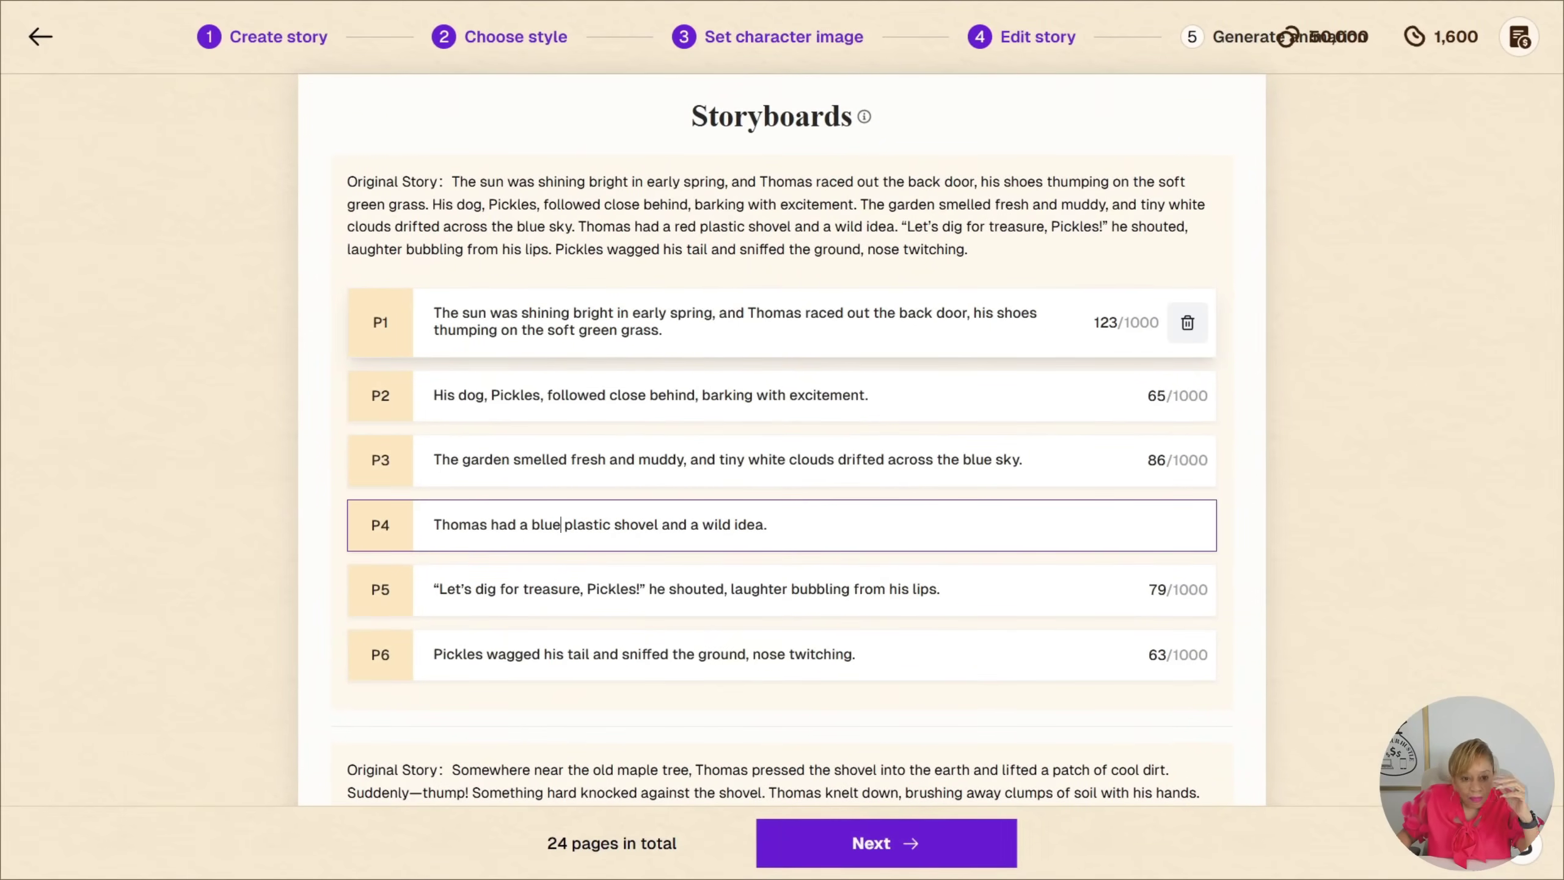
{"action": "scroll", "coordinate": [782, 494], "scroll_direction": "down", "scroll_amount": 10}
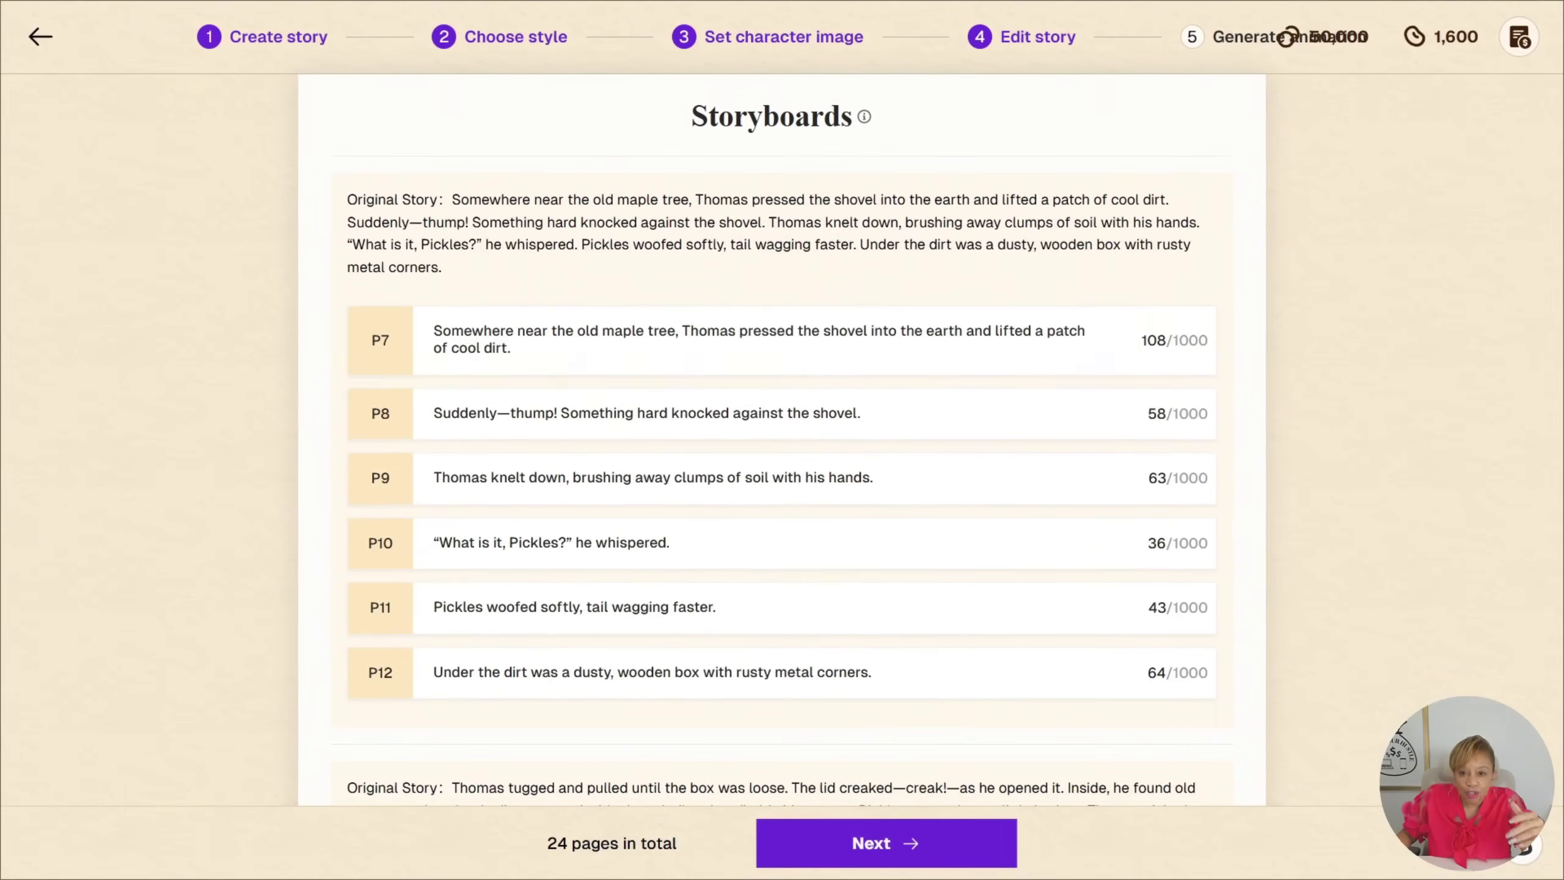
{"action": "scroll", "coordinate": [783, 493], "scroll_direction": "down", "scroll_amount": 10}
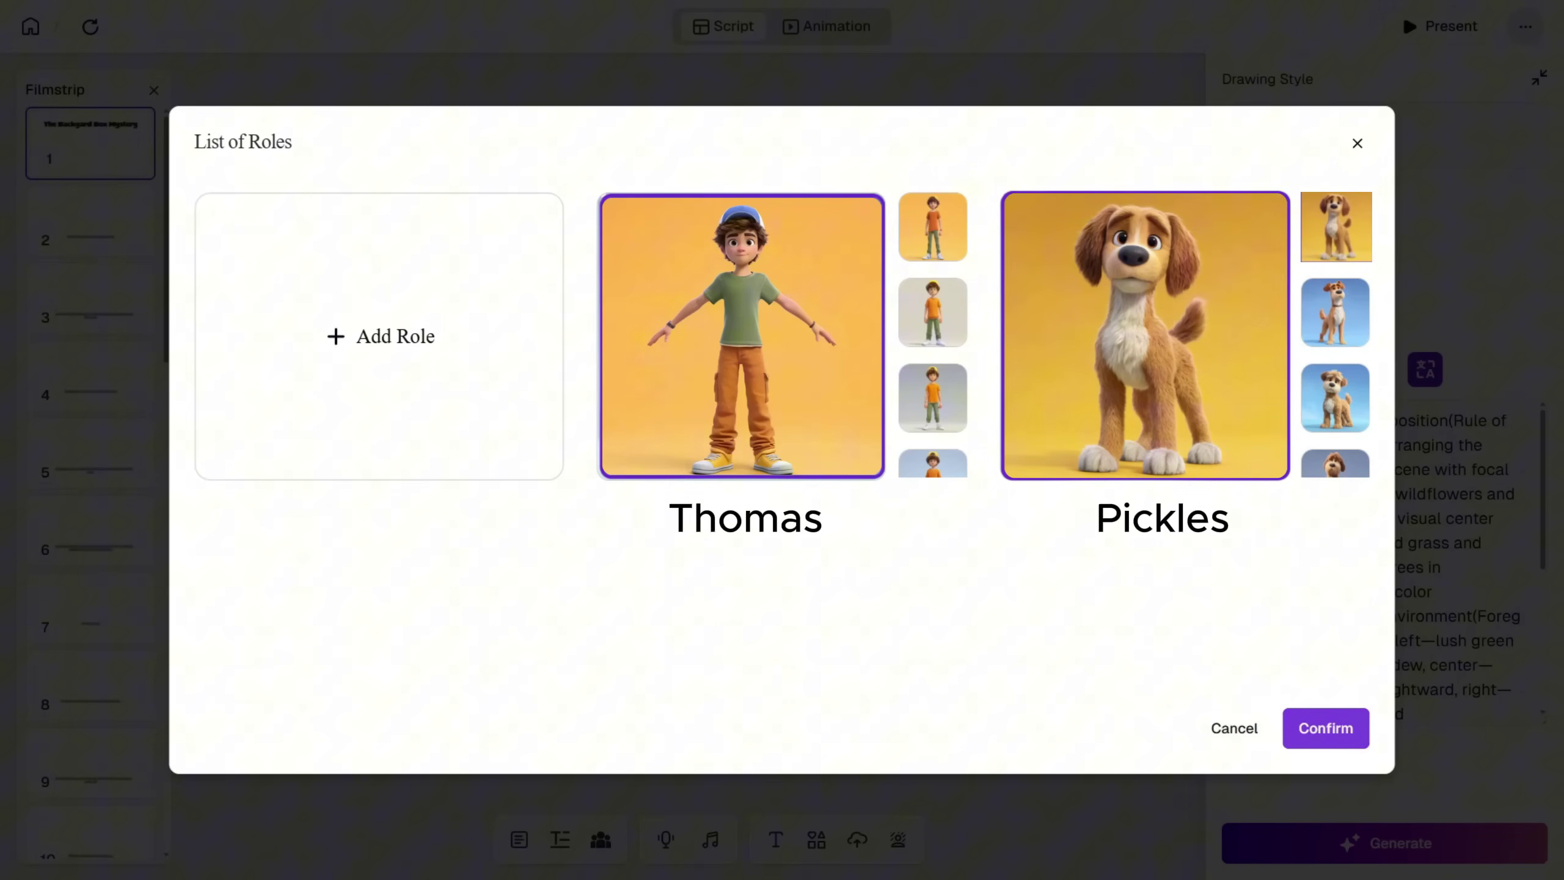
Step: Confirm the chosen boy and dog images in the list of roles
{"action": "left_click", "coordinate": [1326, 728]}
{"action": "left_click", "coordinate": [1149, 593]}
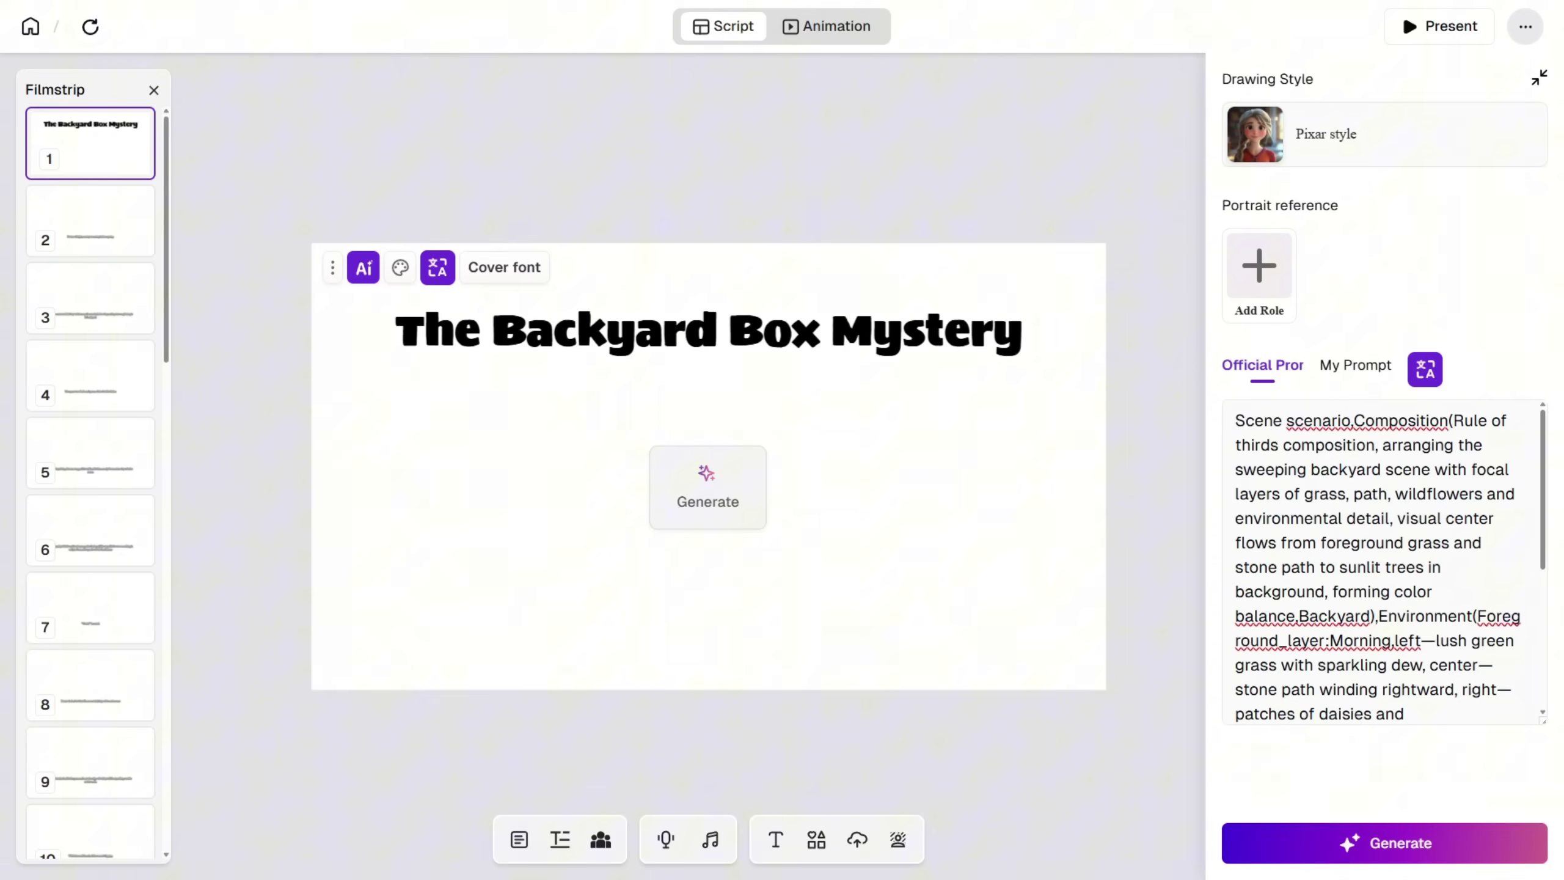
Step: Replace "wildflowers" with "sunflowers" in the cover page's official prompt, generate the scene image, and claim the reward points
{"action": "left_click_drag", "start_coordinate": [1483, 495], "coordinate": [1395, 495]}
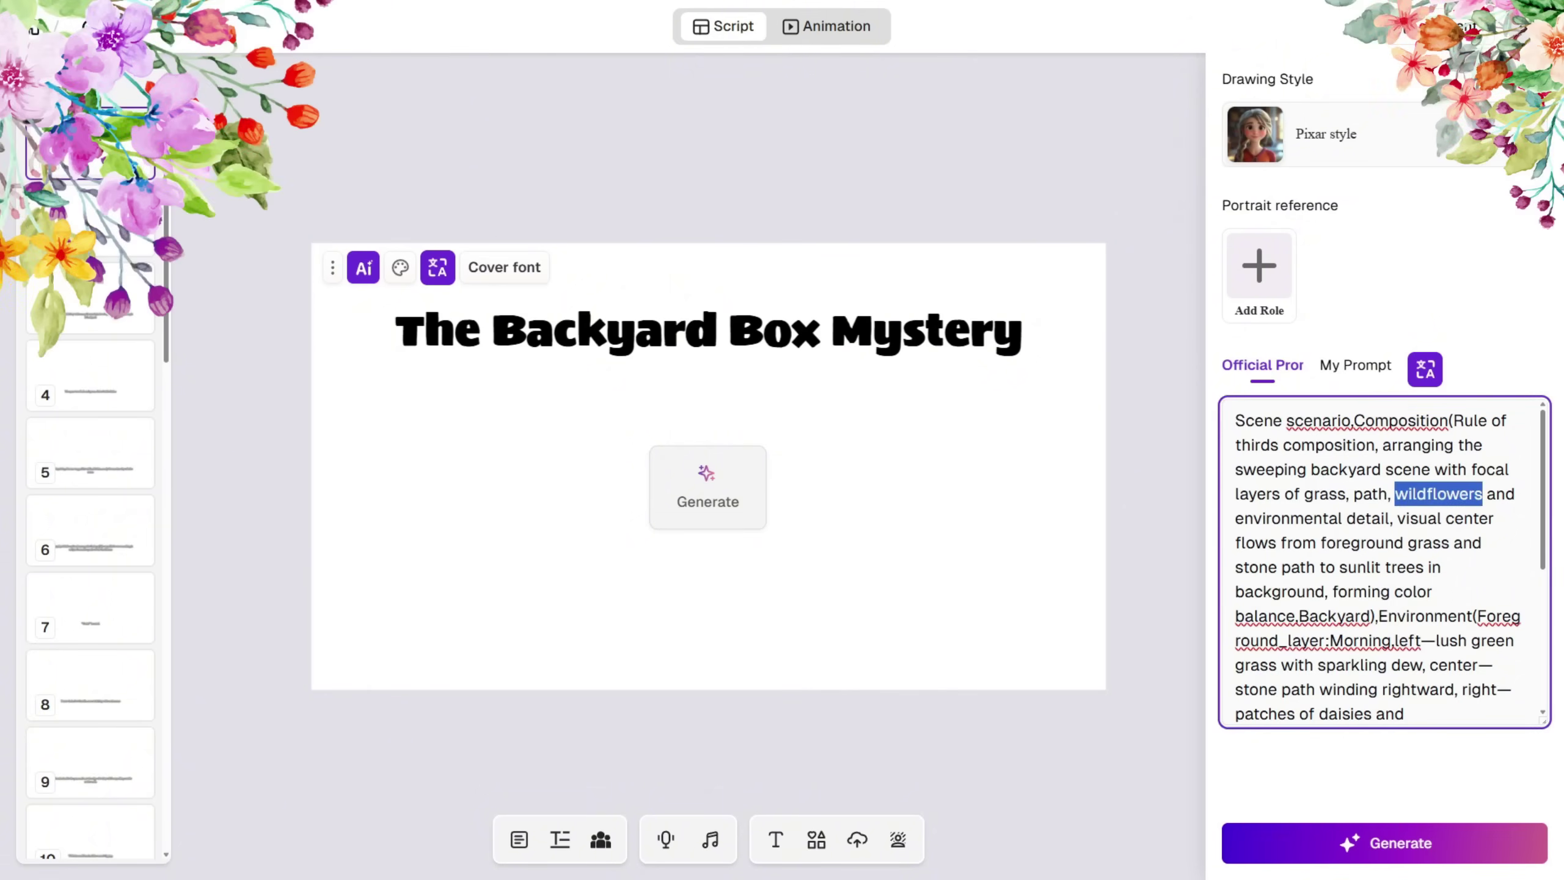
{"action": "type", "text": "sunflowers"}
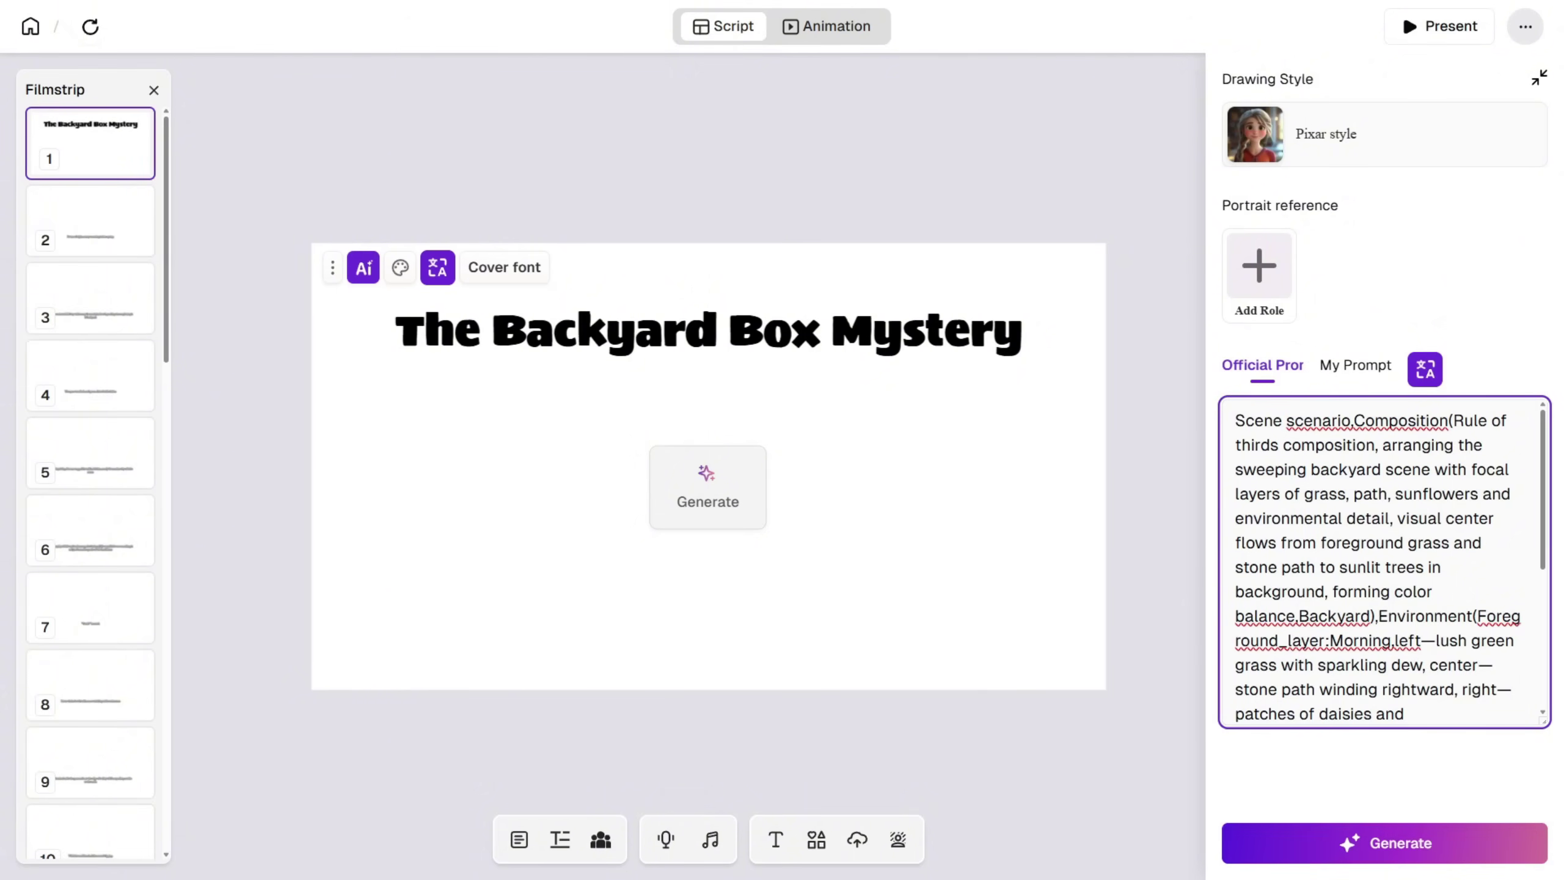
{"action": "left_click", "coordinate": [1385, 843]}
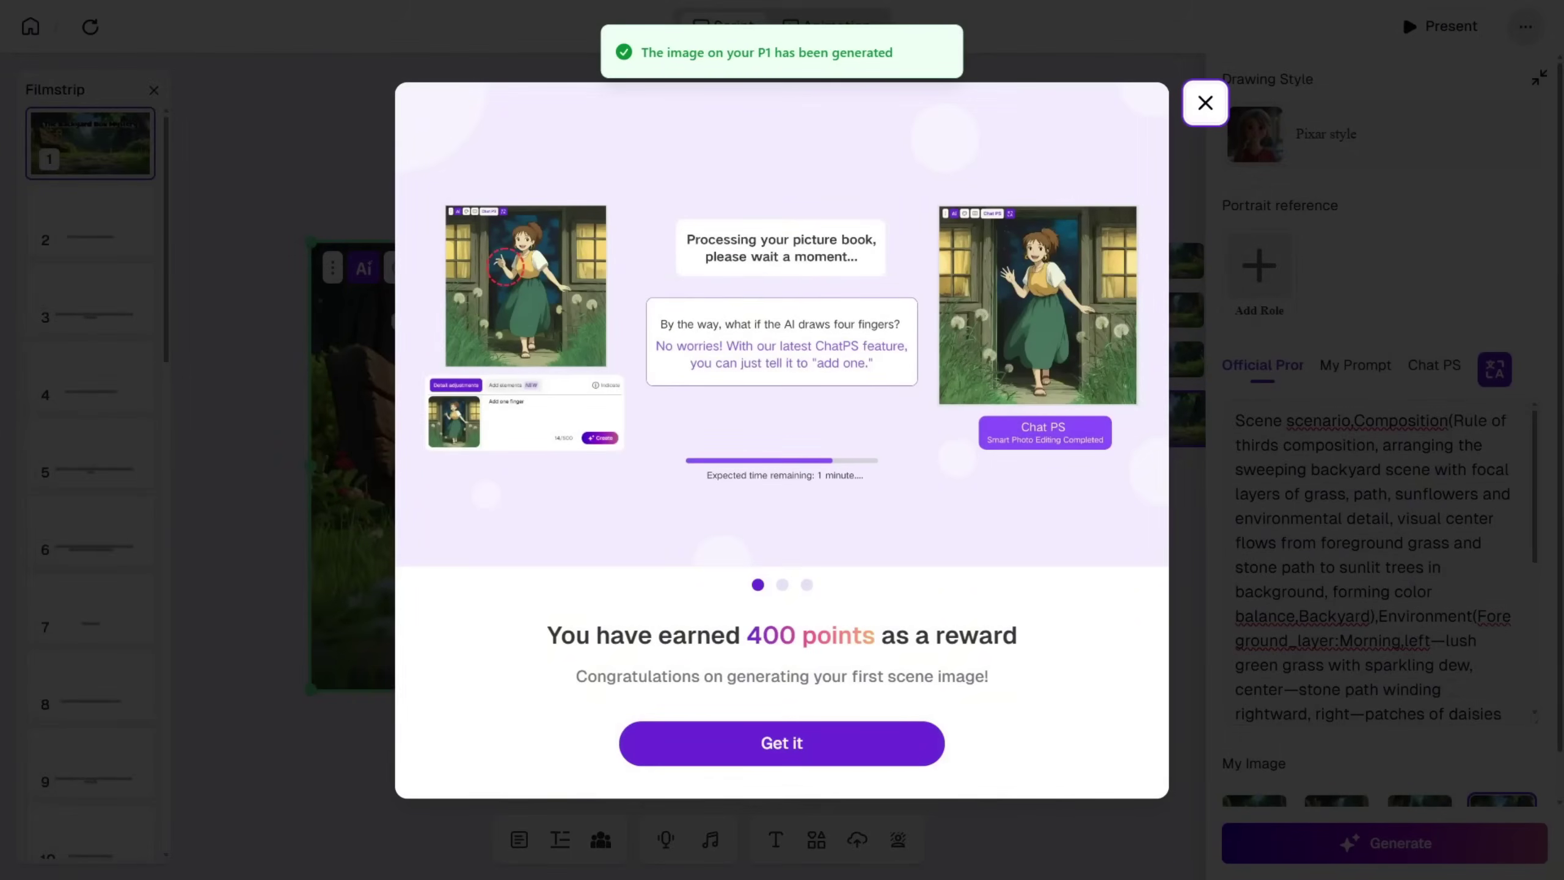
{"action": "left_click", "coordinate": [782, 743]}
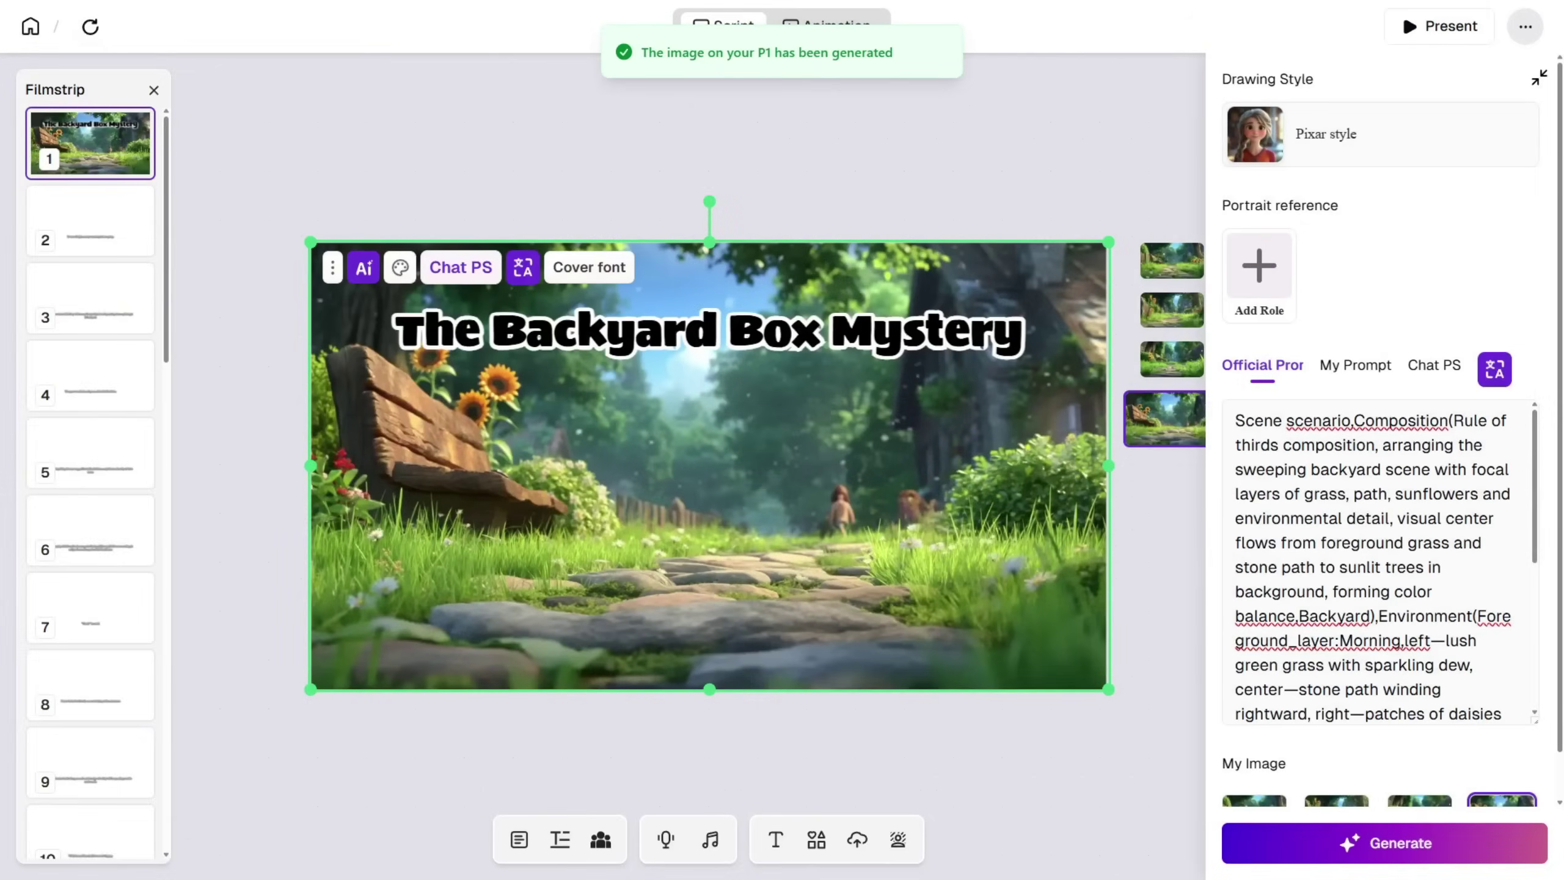
Step: Page through enlarged previews of the sunflower cover images and close the preview
{"action": "left_click", "coordinate": [1172, 260]}
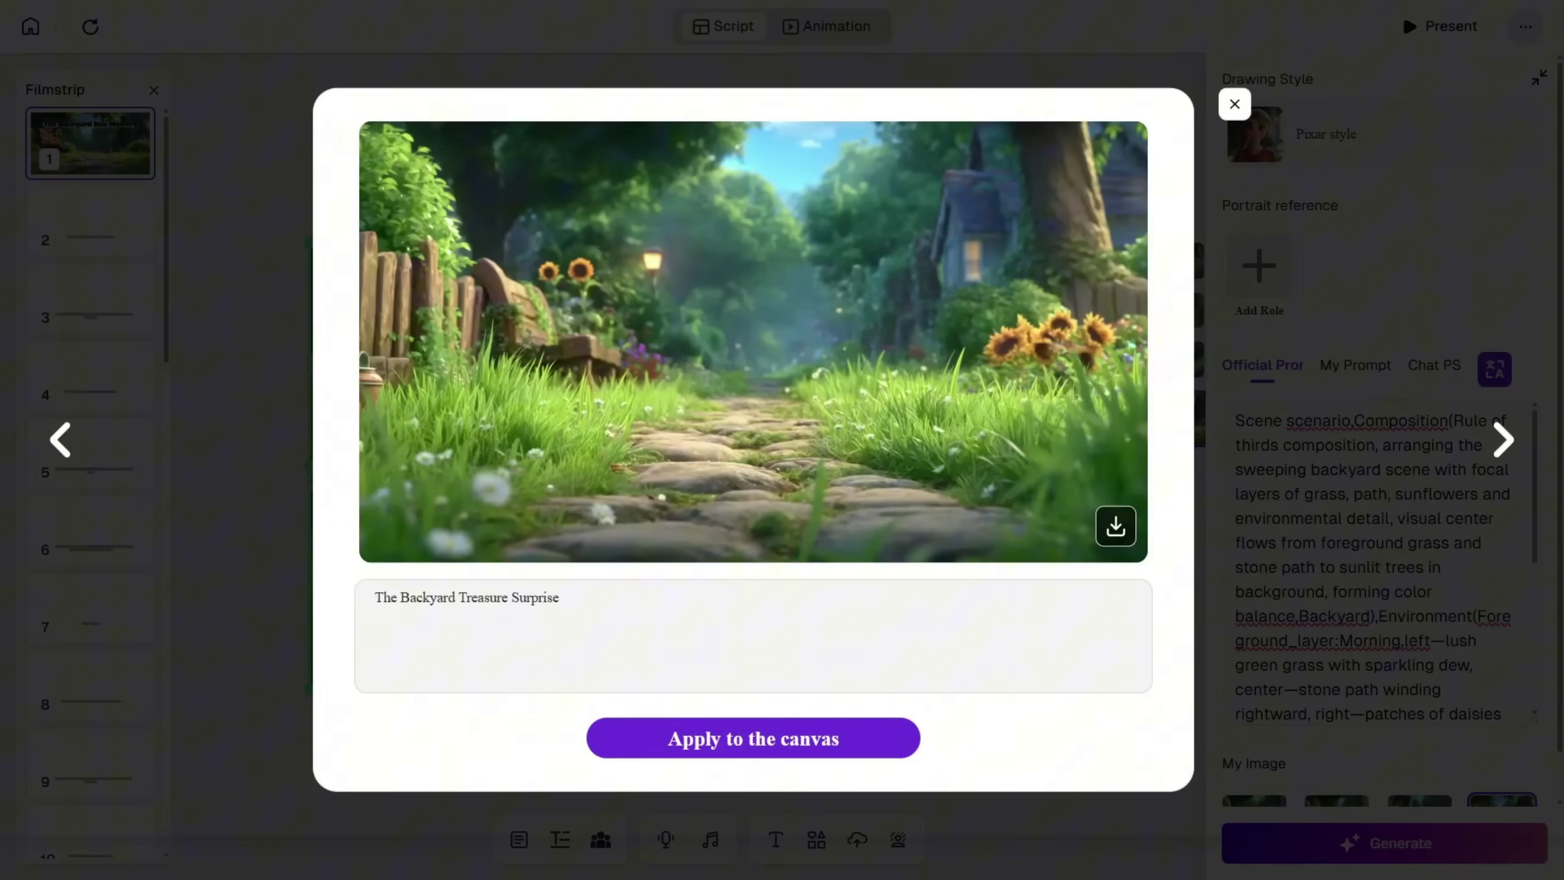
{"action": "left_click", "coordinate": [1503, 439]}
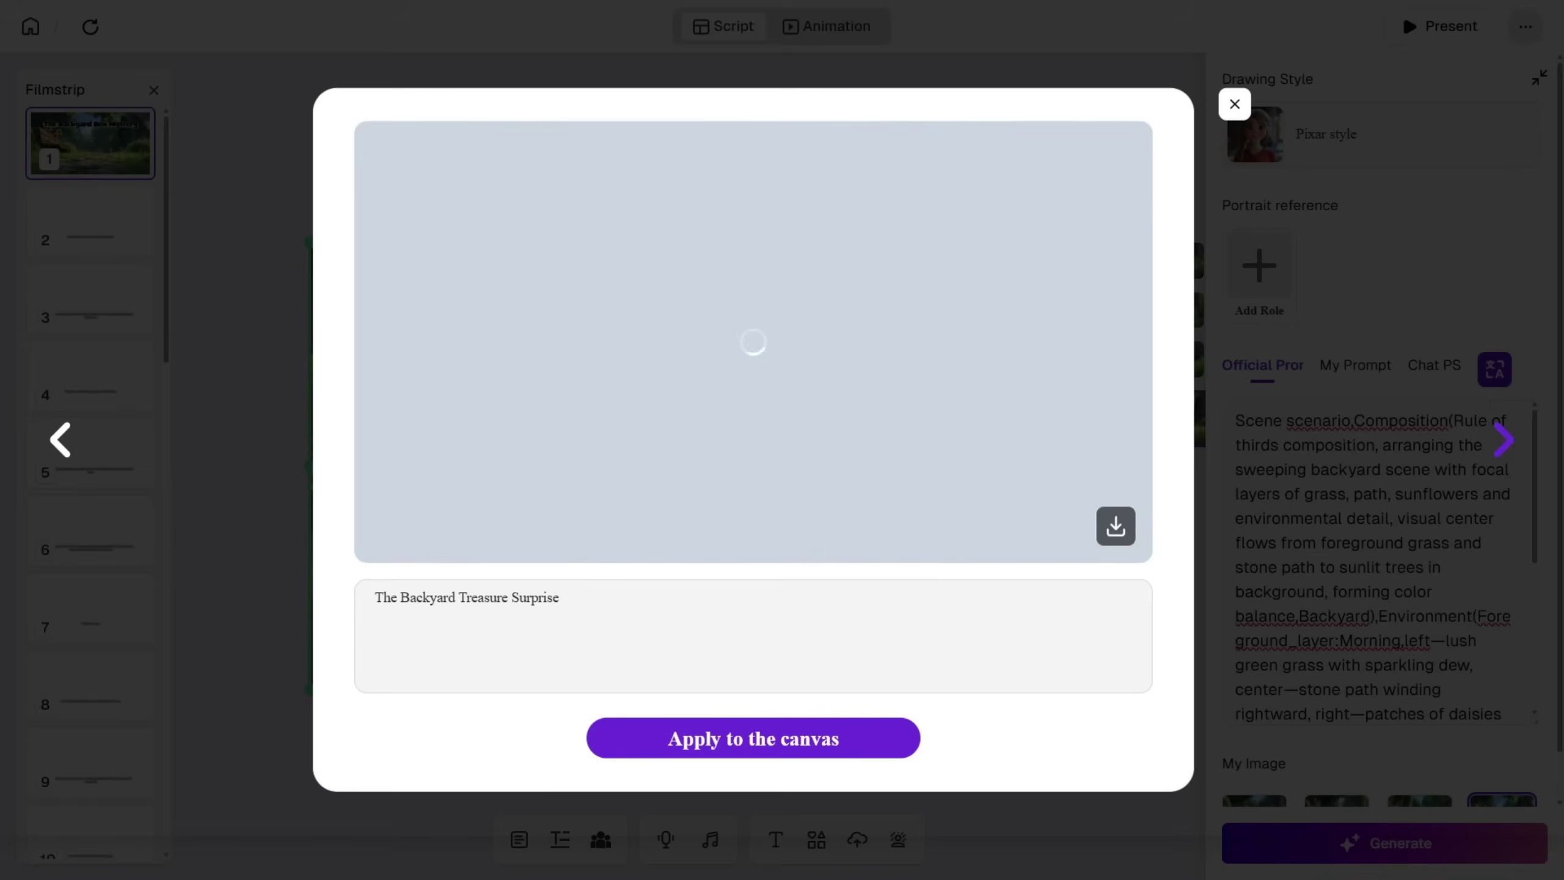
{"action": "left_click", "coordinate": [1503, 439]}
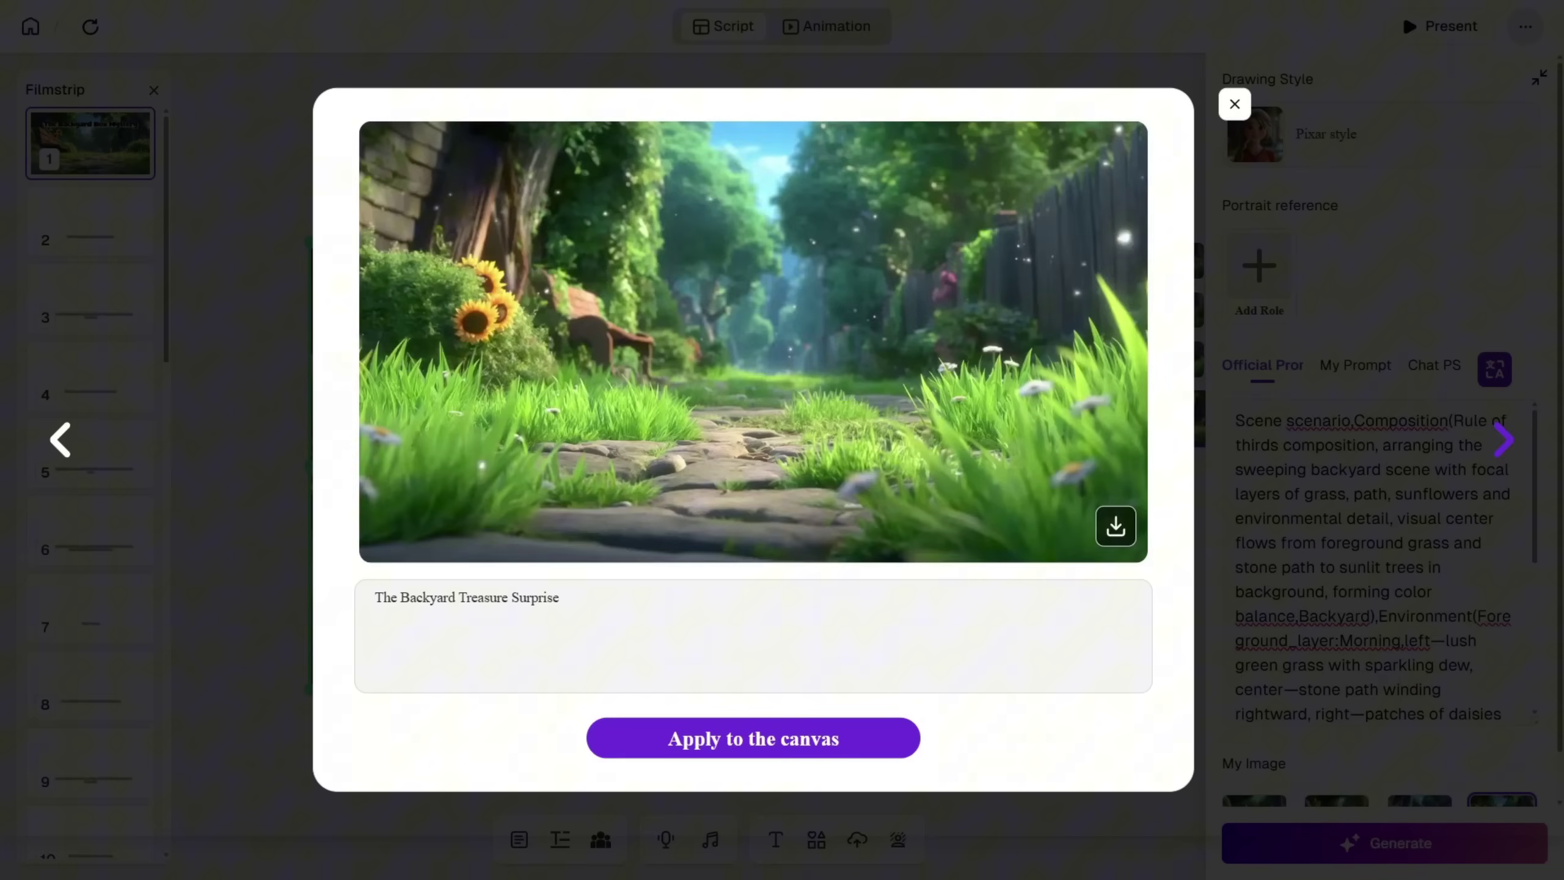
{"action": "left_click", "coordinate": [1503, 439]}
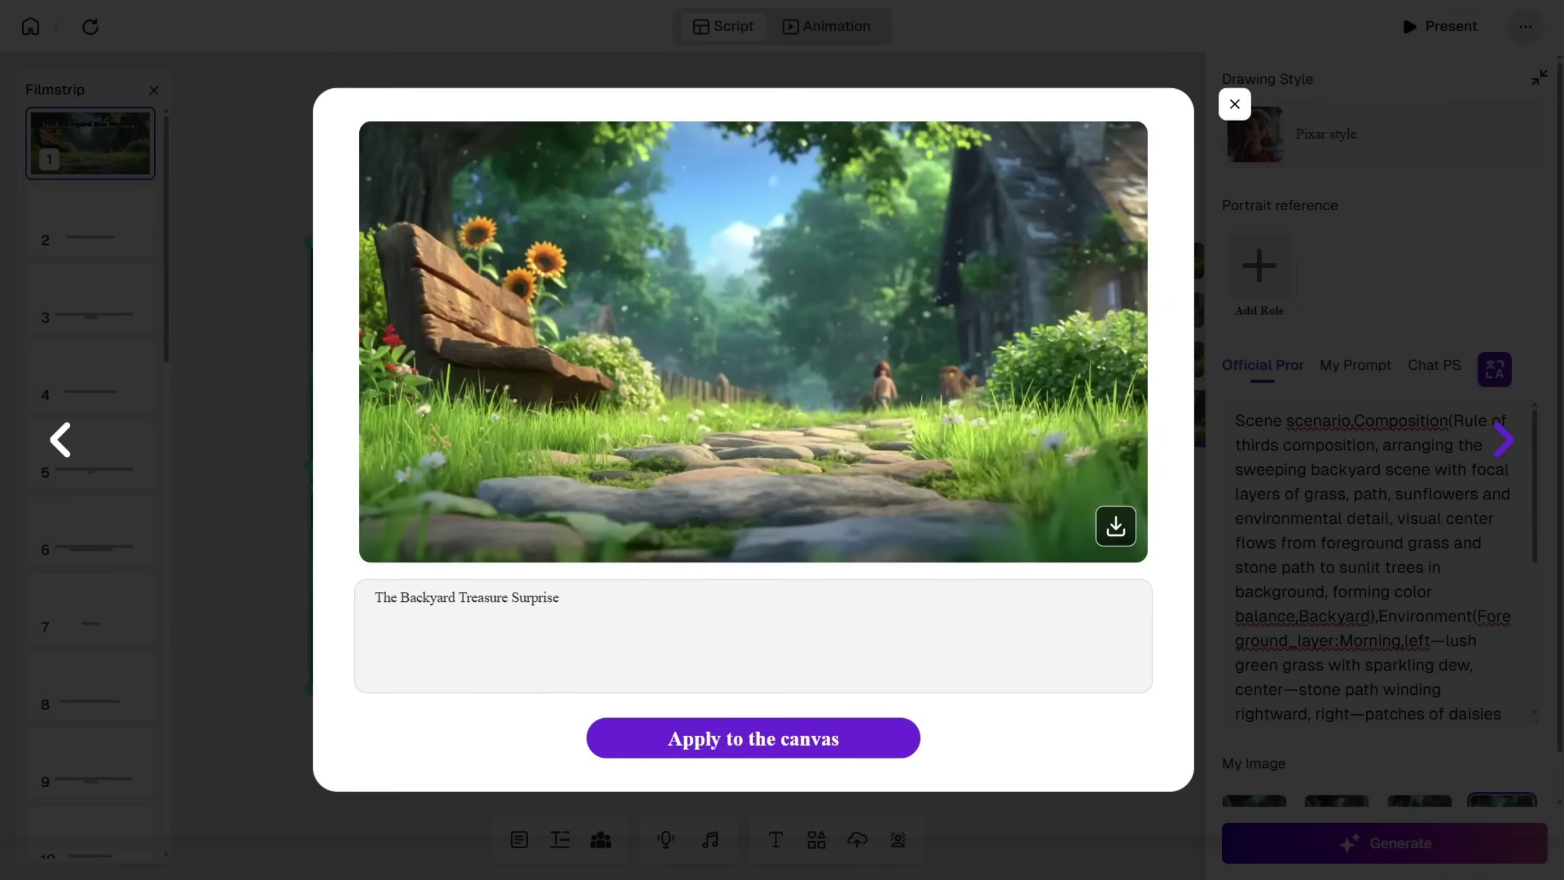
{"action": "left_click", "coordinate": [1503, 439]}
{"action": "left_click", "coordinate": [1503, 440]}
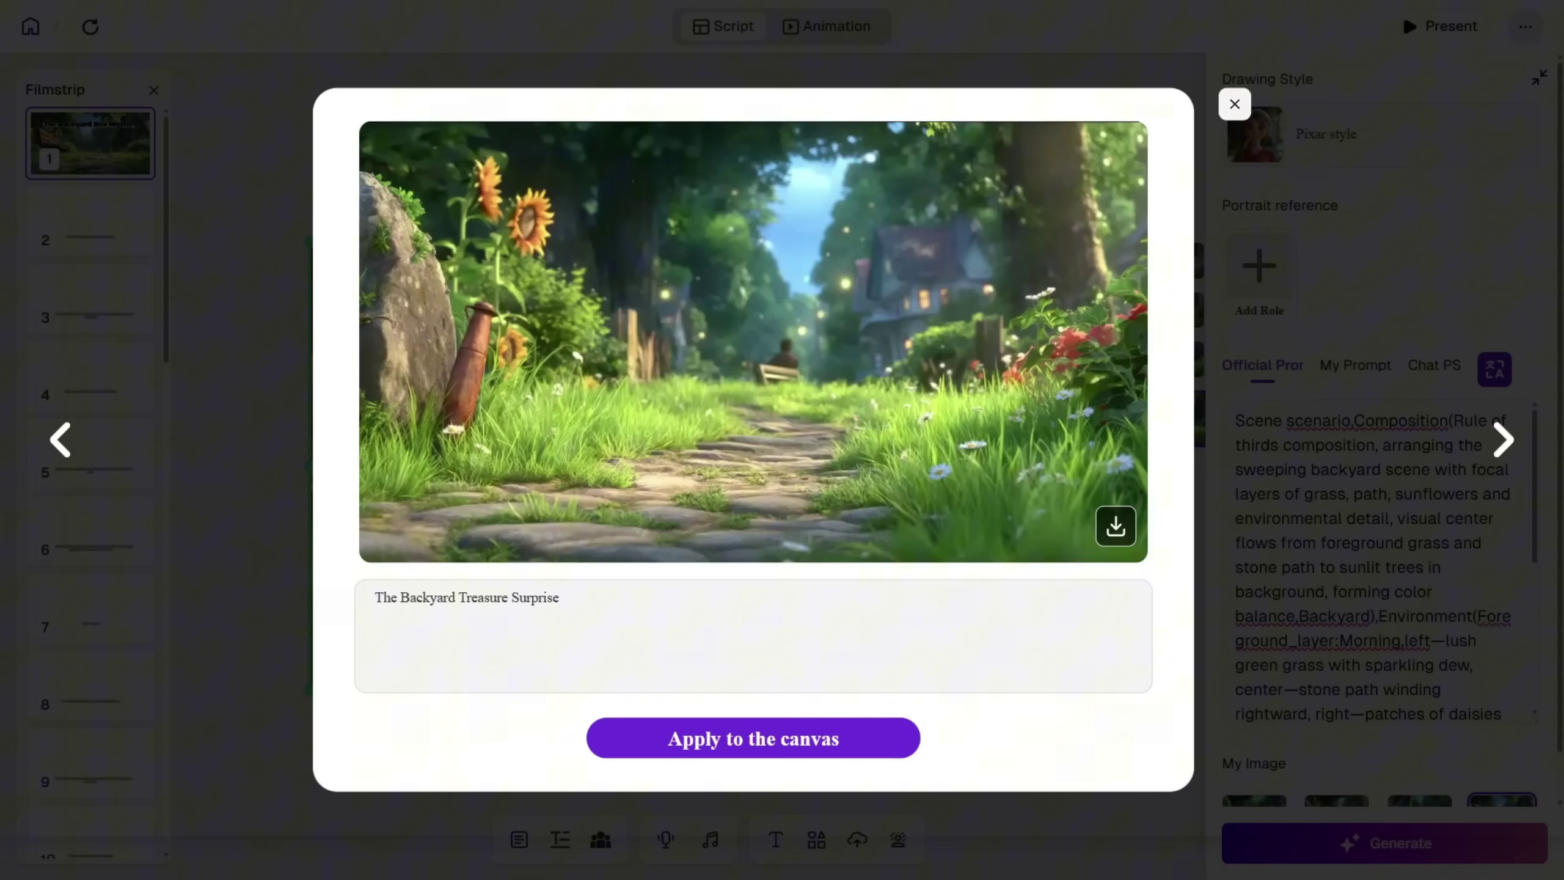
{"action": "left_click", "coordinate": [1235, 103]}
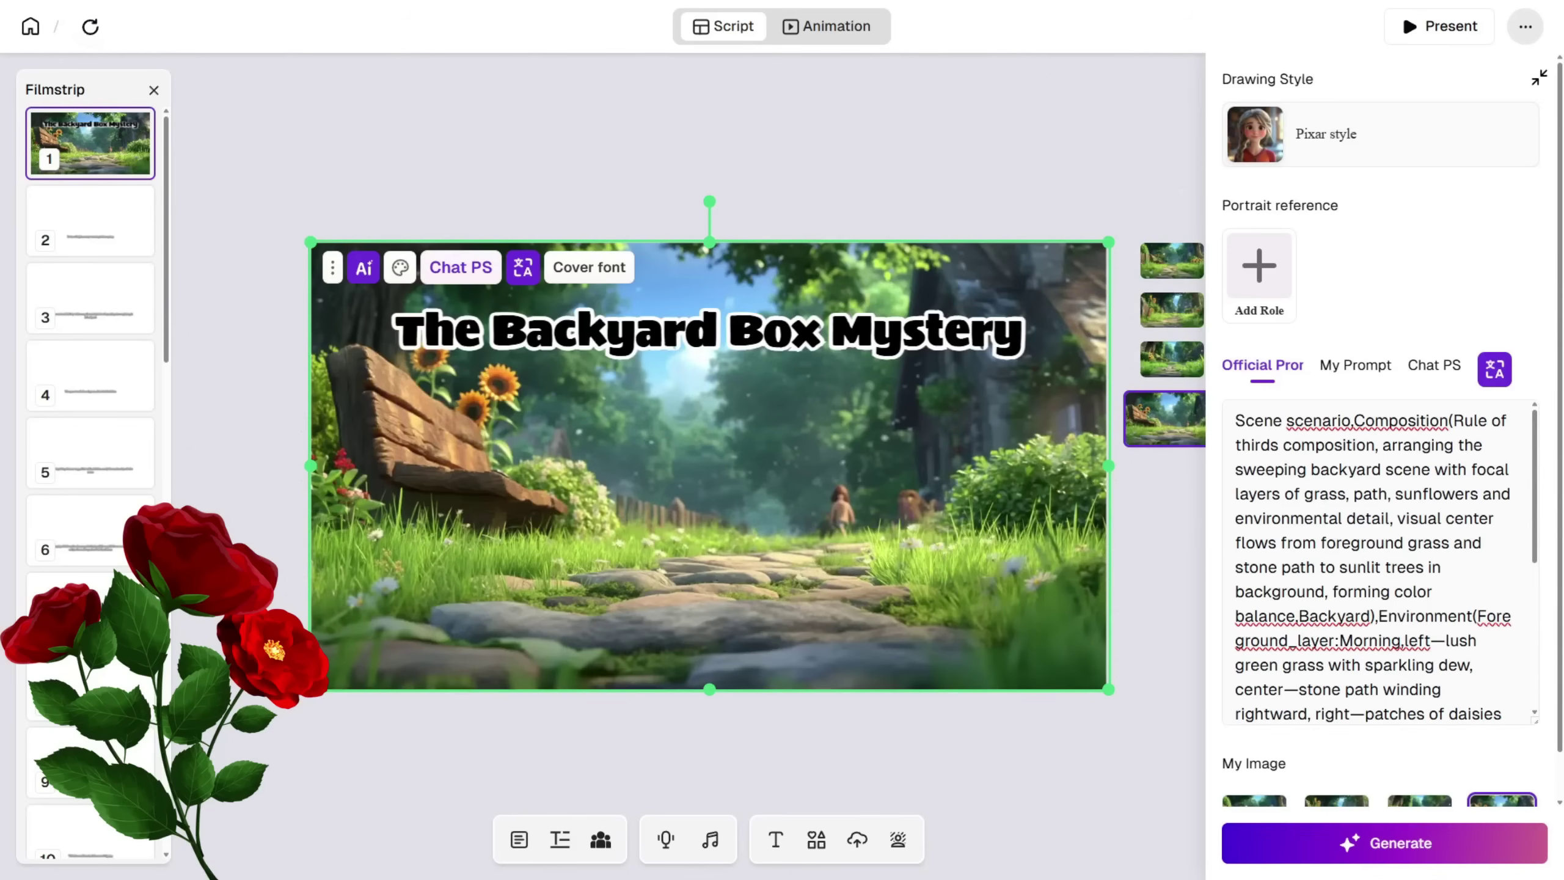
Step: Change "sunflowers" back to "wildflowers" in the cover page's prompt and generate new scene images
{"action": "left_click_drag", "start_coordinate": [1423, 495], "coordinate": [1395, 495]}
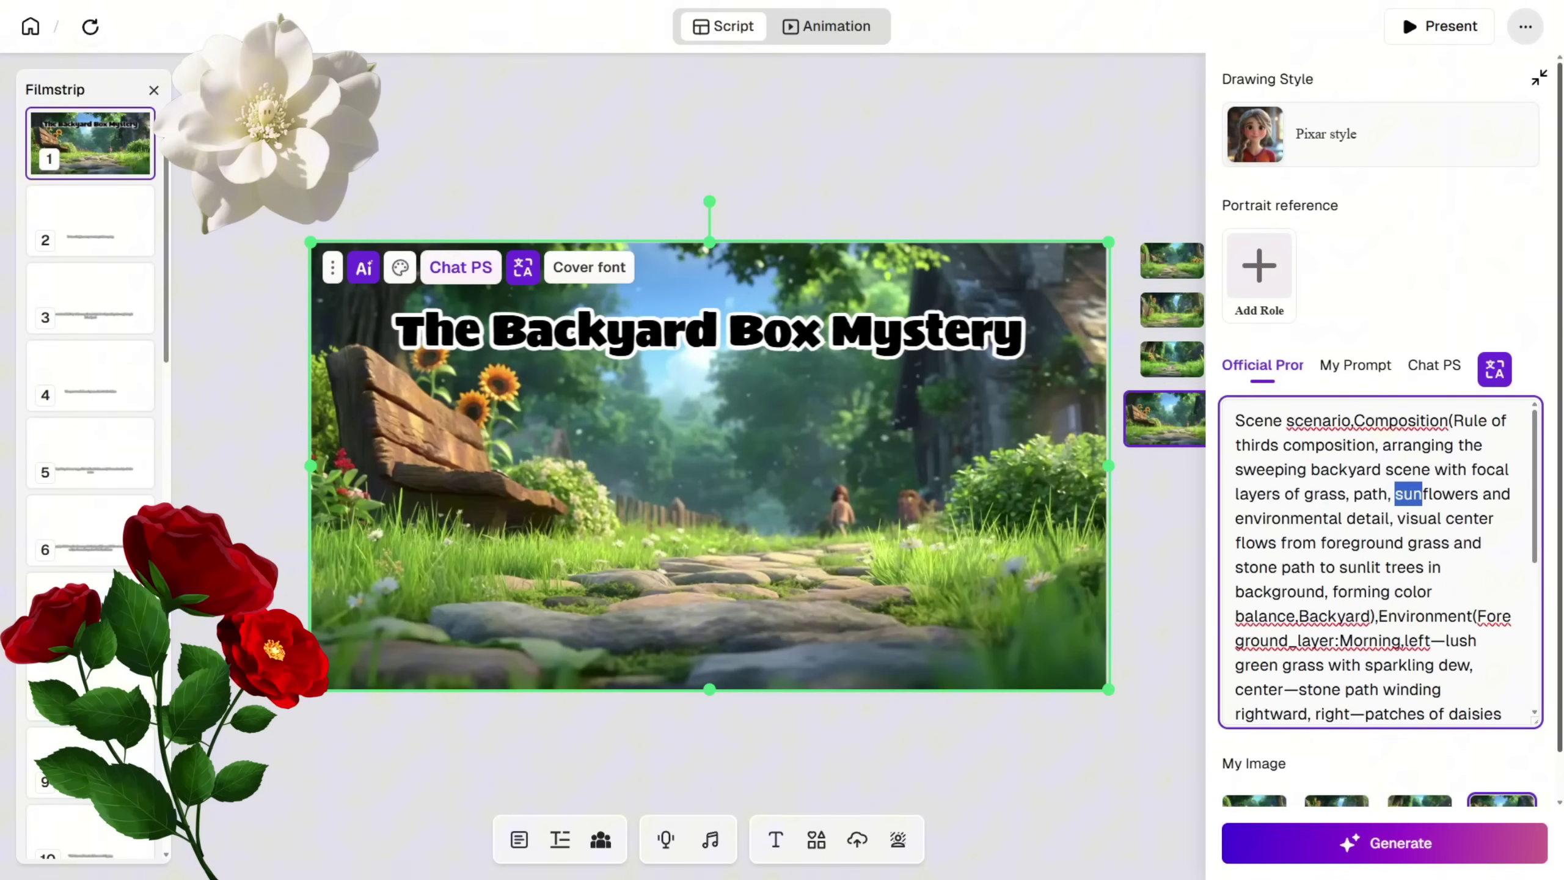
{"action": "type", "text": "wild"}
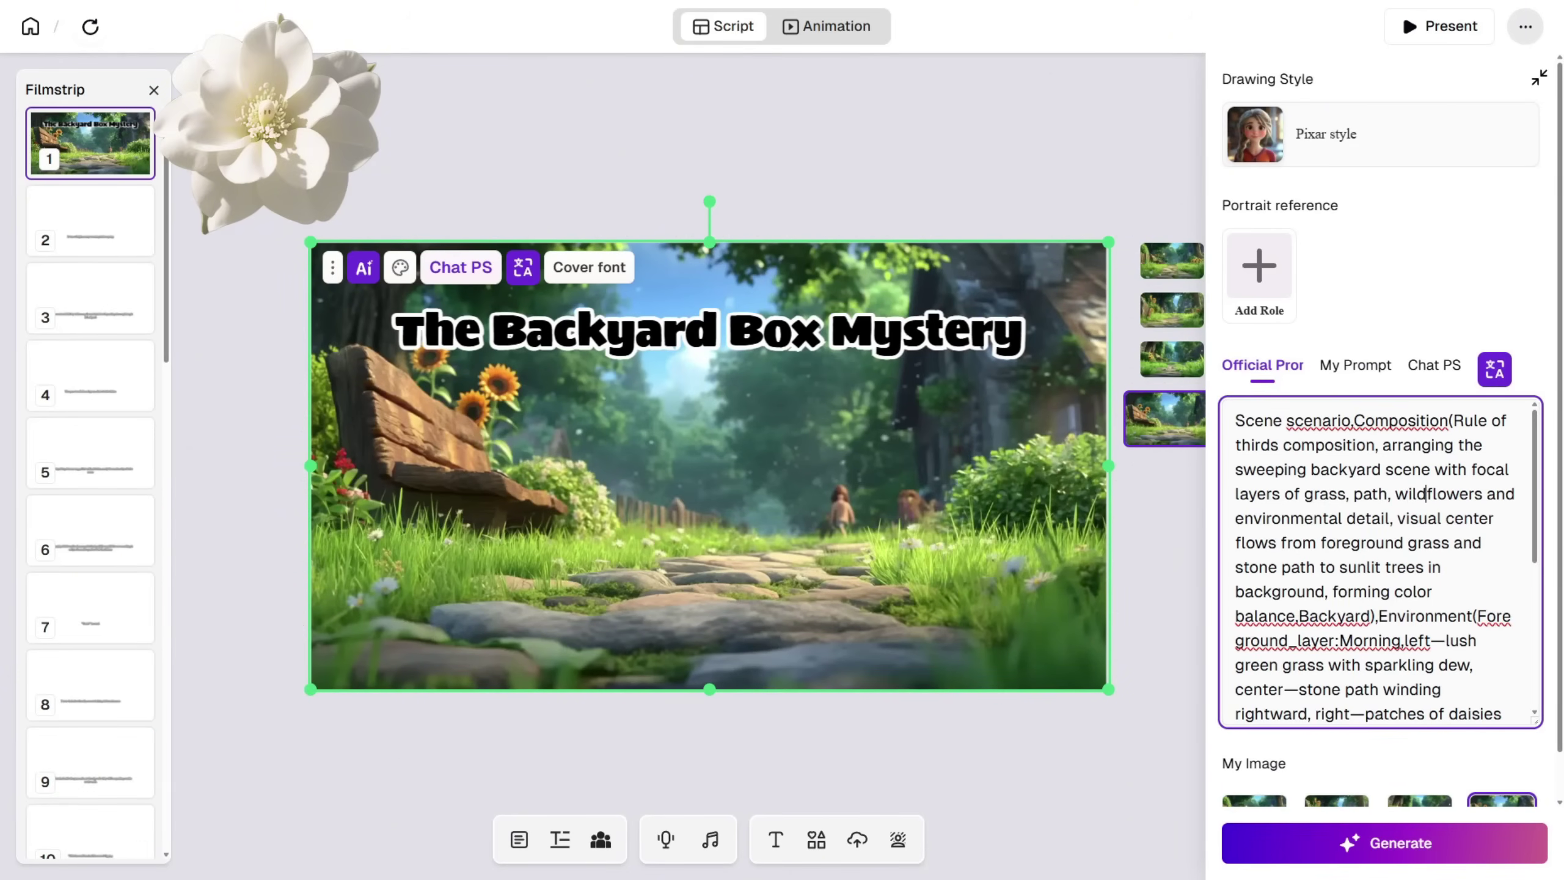
{"action": "left_click", "coordinate": [1385, 843]}
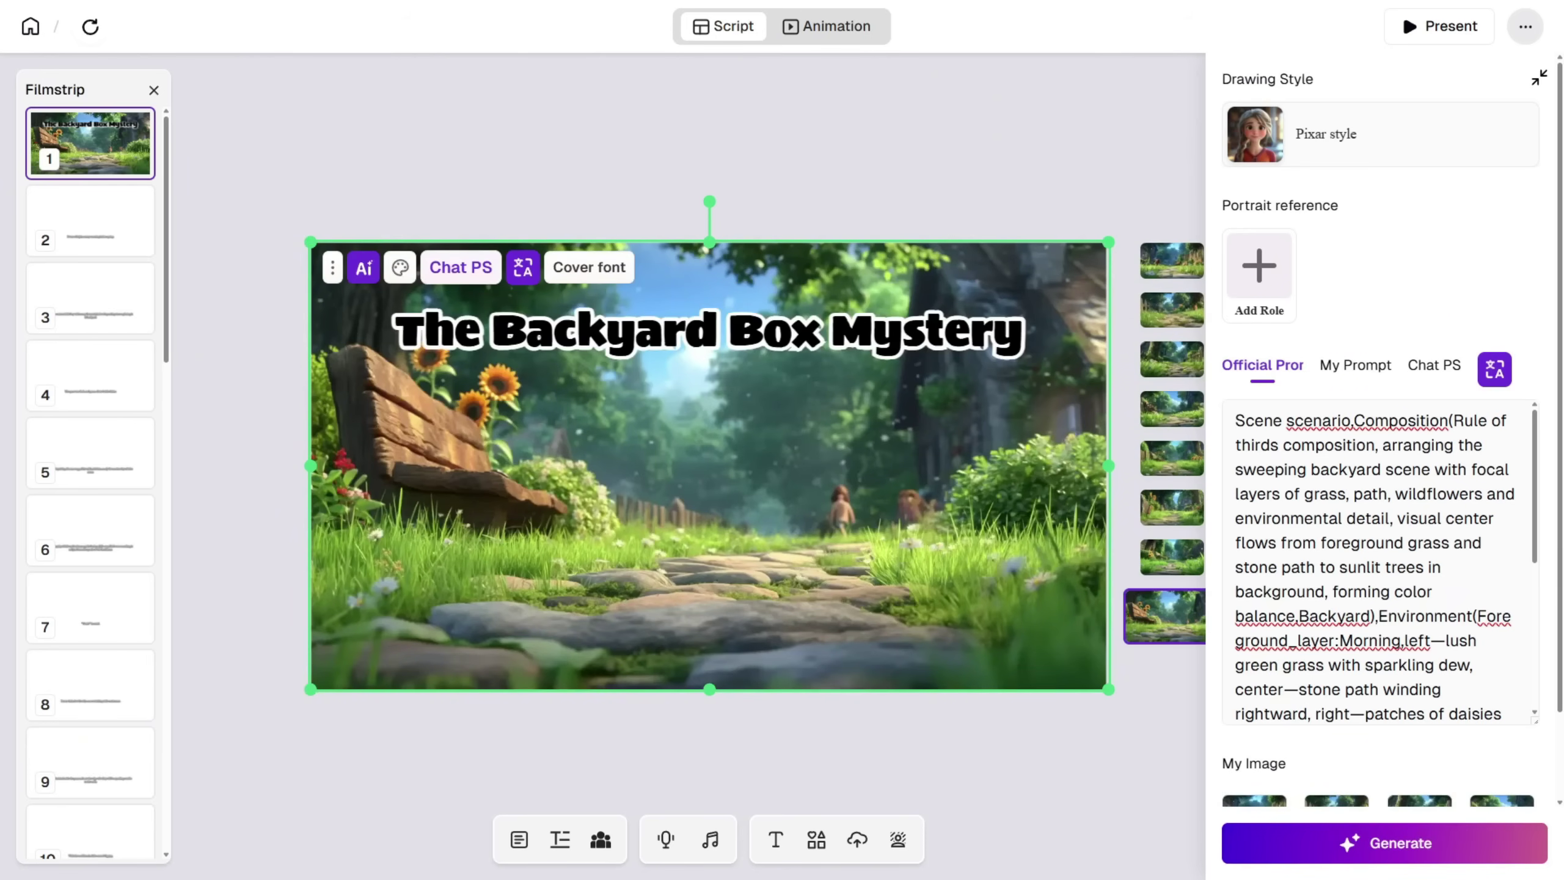
{"action": "key", "text": "Escape"}
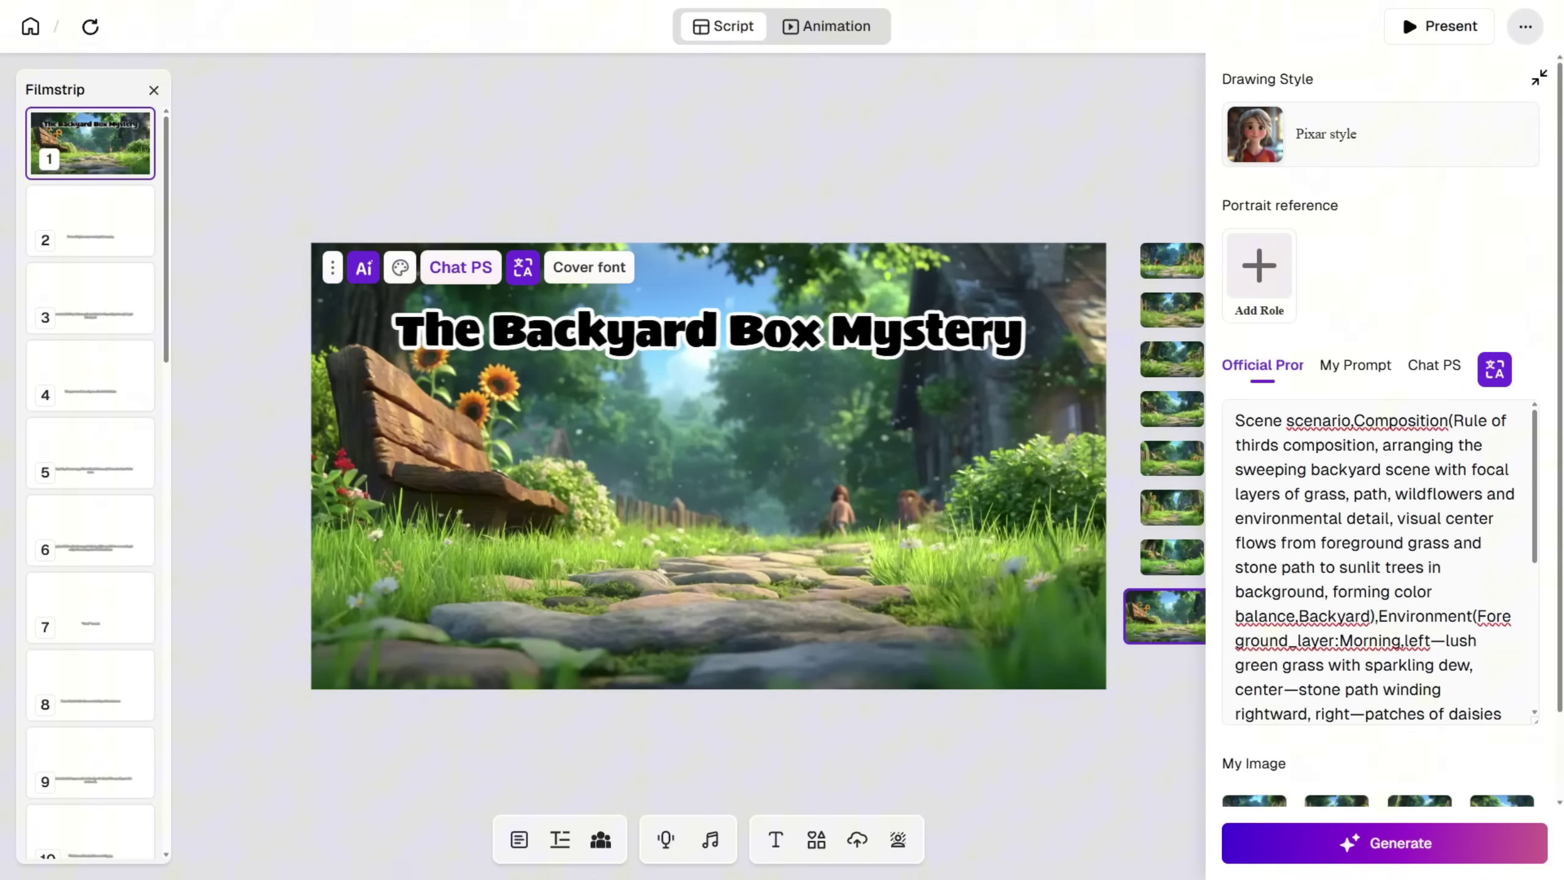
Step: Compare enlarged previews of all the generated wildflower and sunflower cover images and close the preview
{"action": "left_click", "coordinate": [1172, 409]}
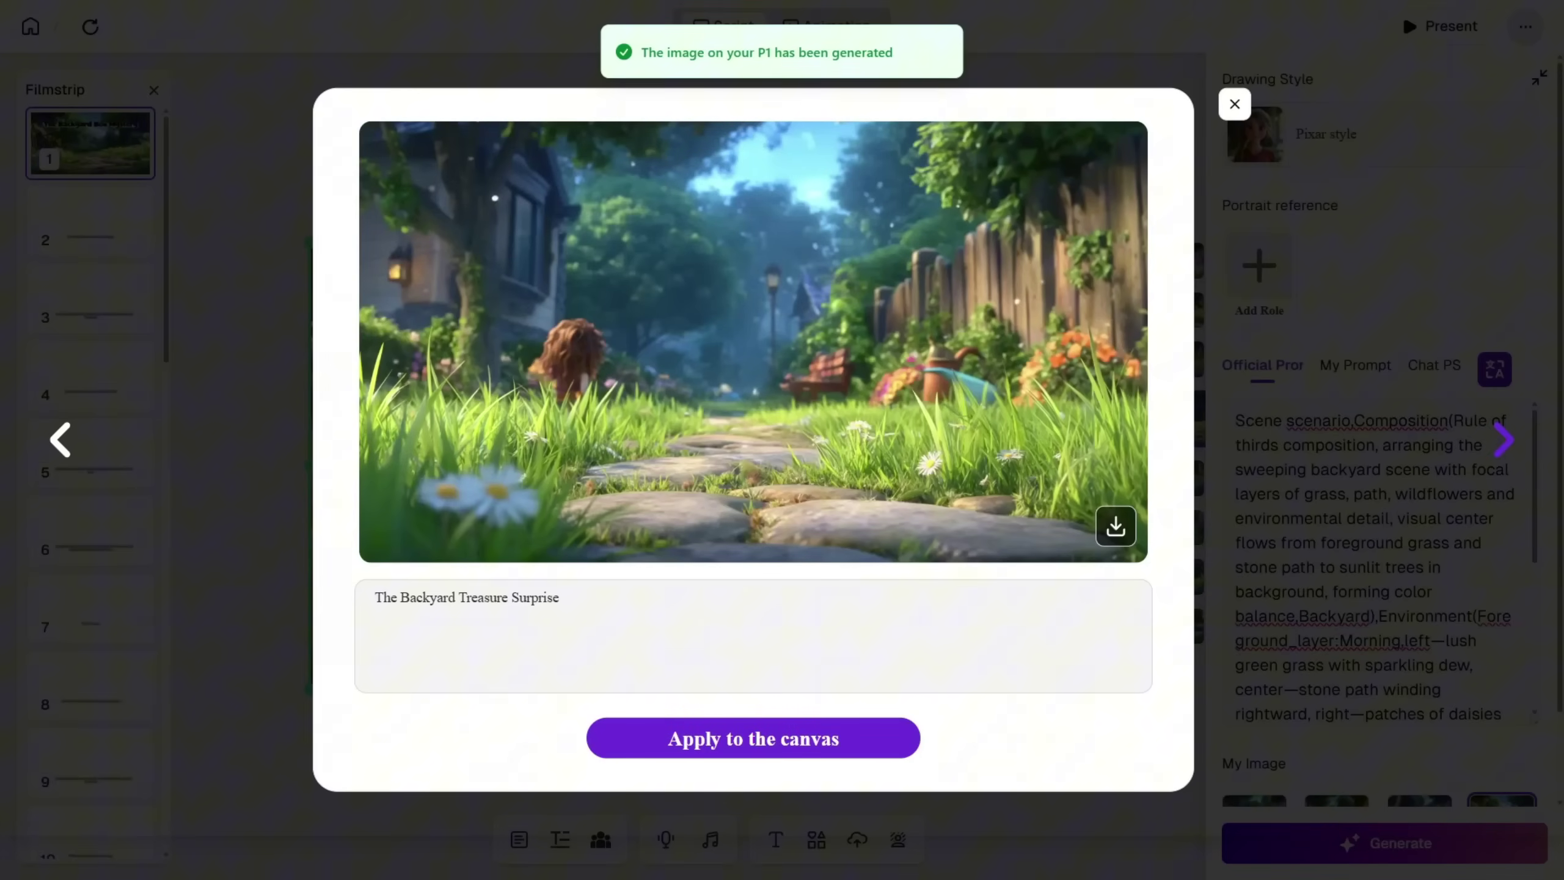
{"action": "left_click", "coordinate": [1503, 439]}
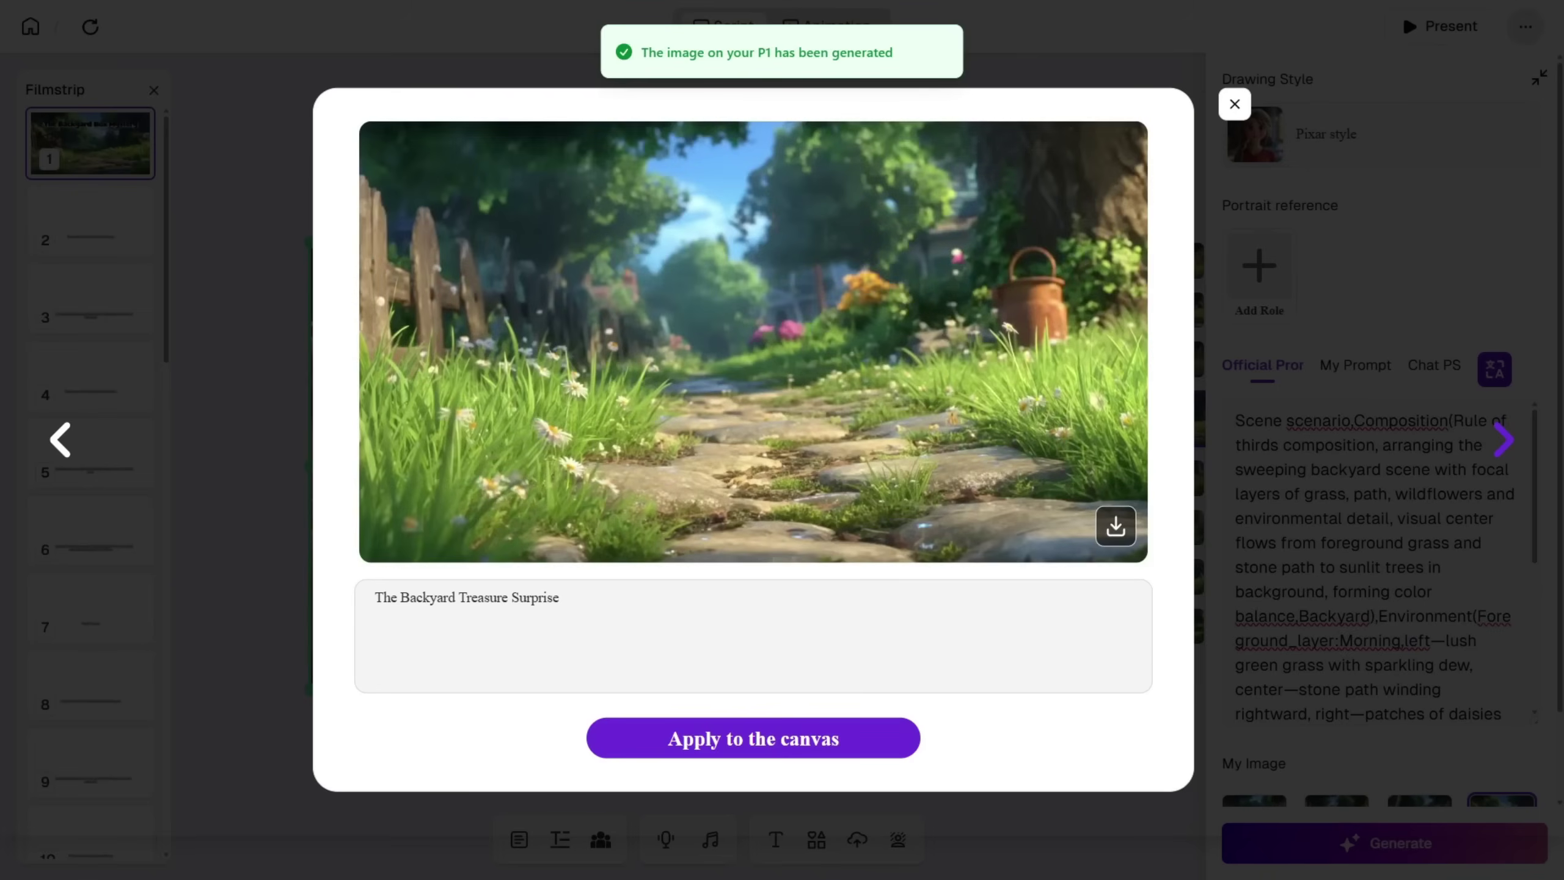
{"action": "left_click", "coordinate": [1504, 439]}
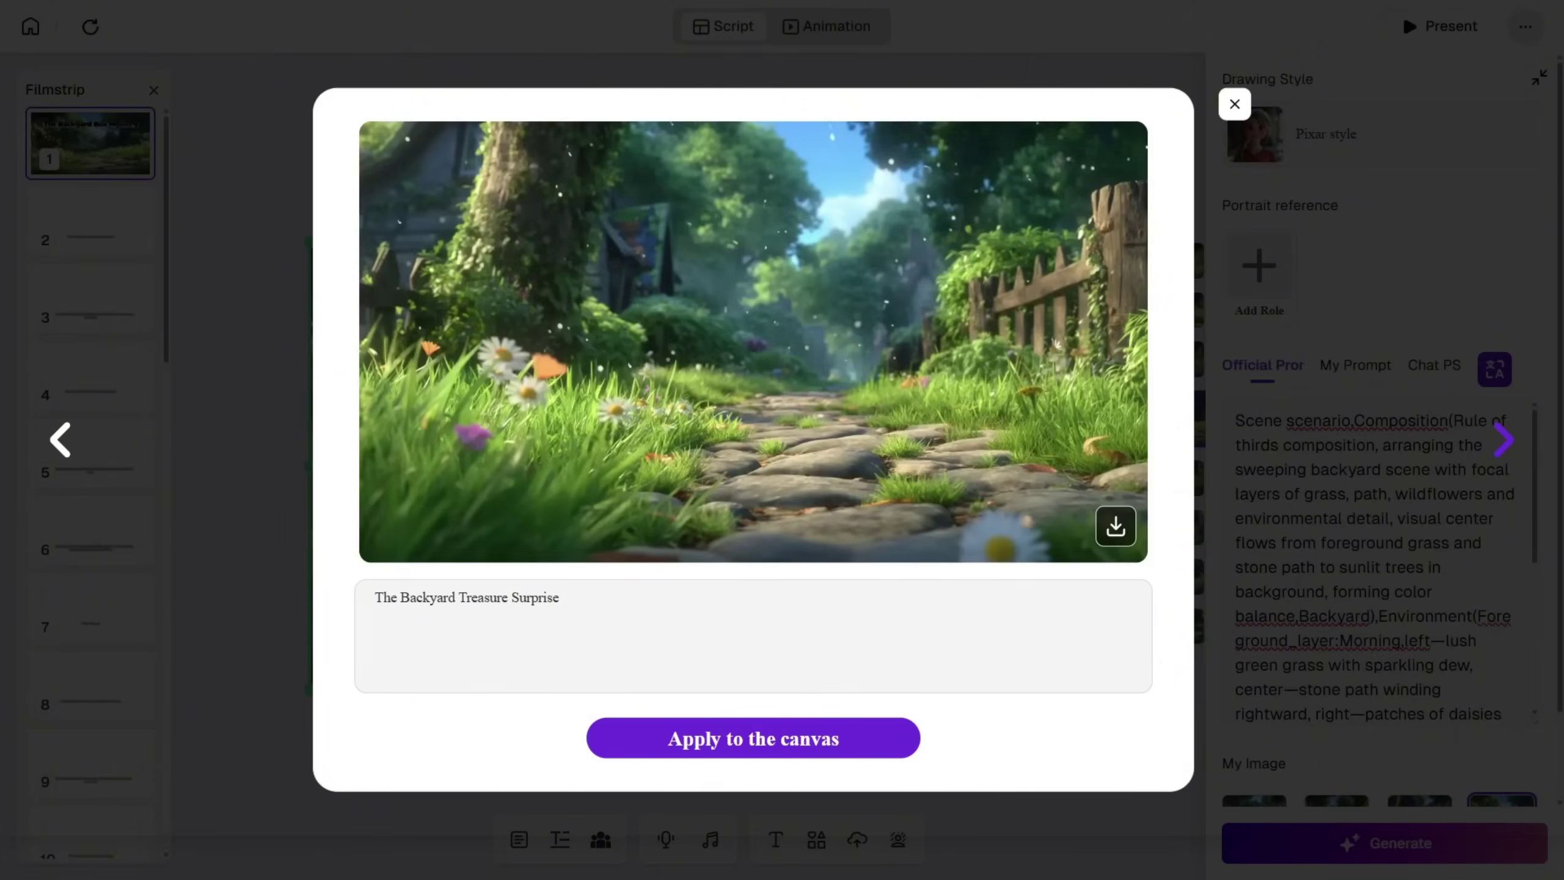
{"action": "left_click", "coordinate": [1503, 439]}
{"action": "left_click", "coordinate": [1503, 439]}
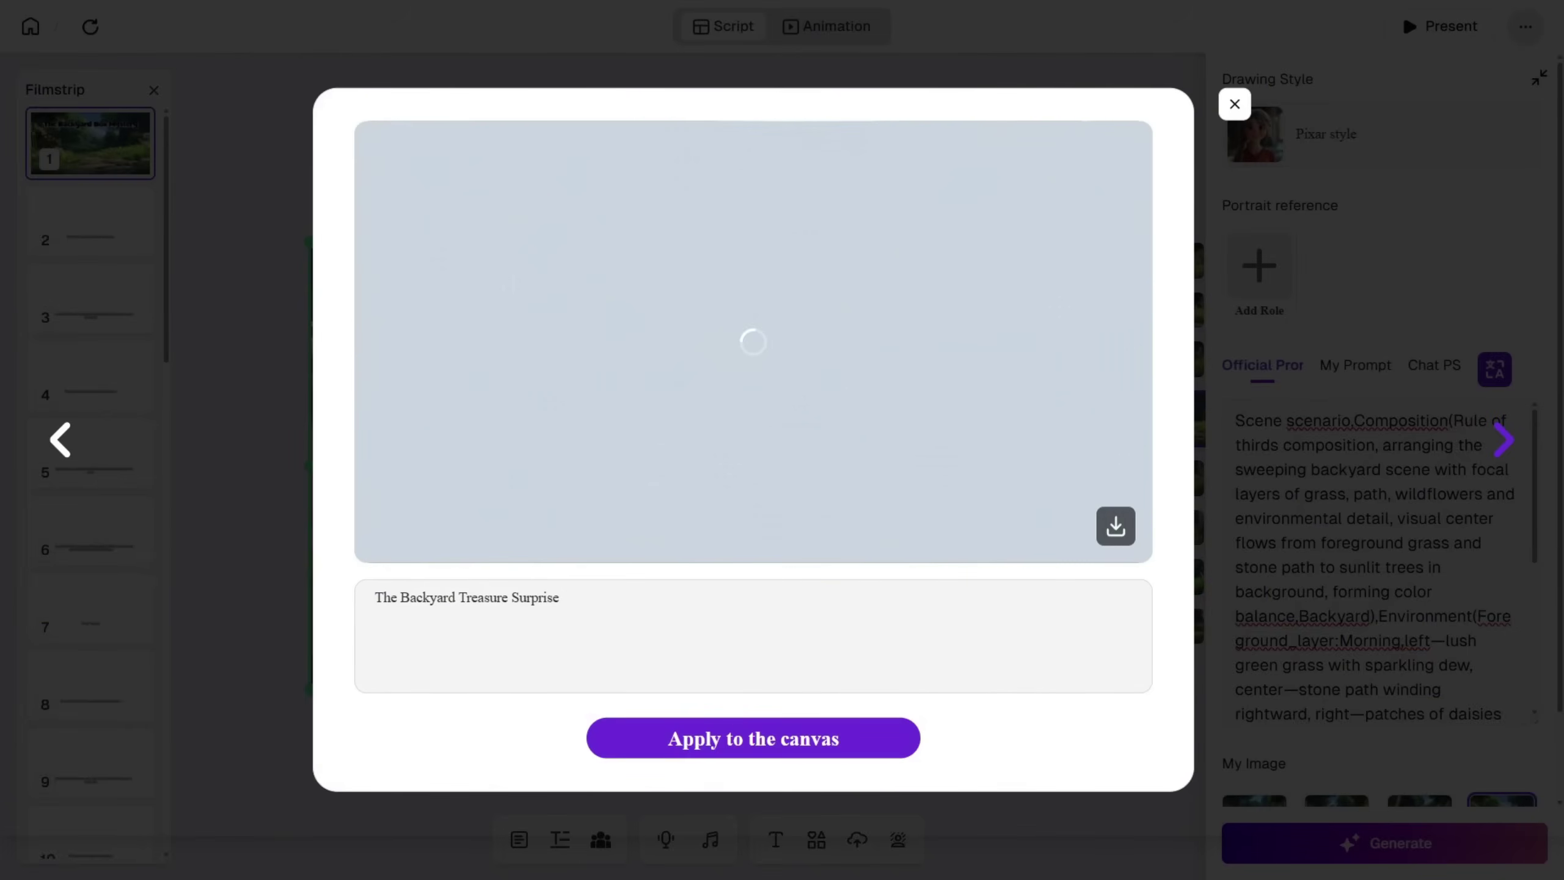
{"action": "left_click", "coordinate": [1503, 439]}
{"action": "left_click", "coordinate": [1503, 440]}
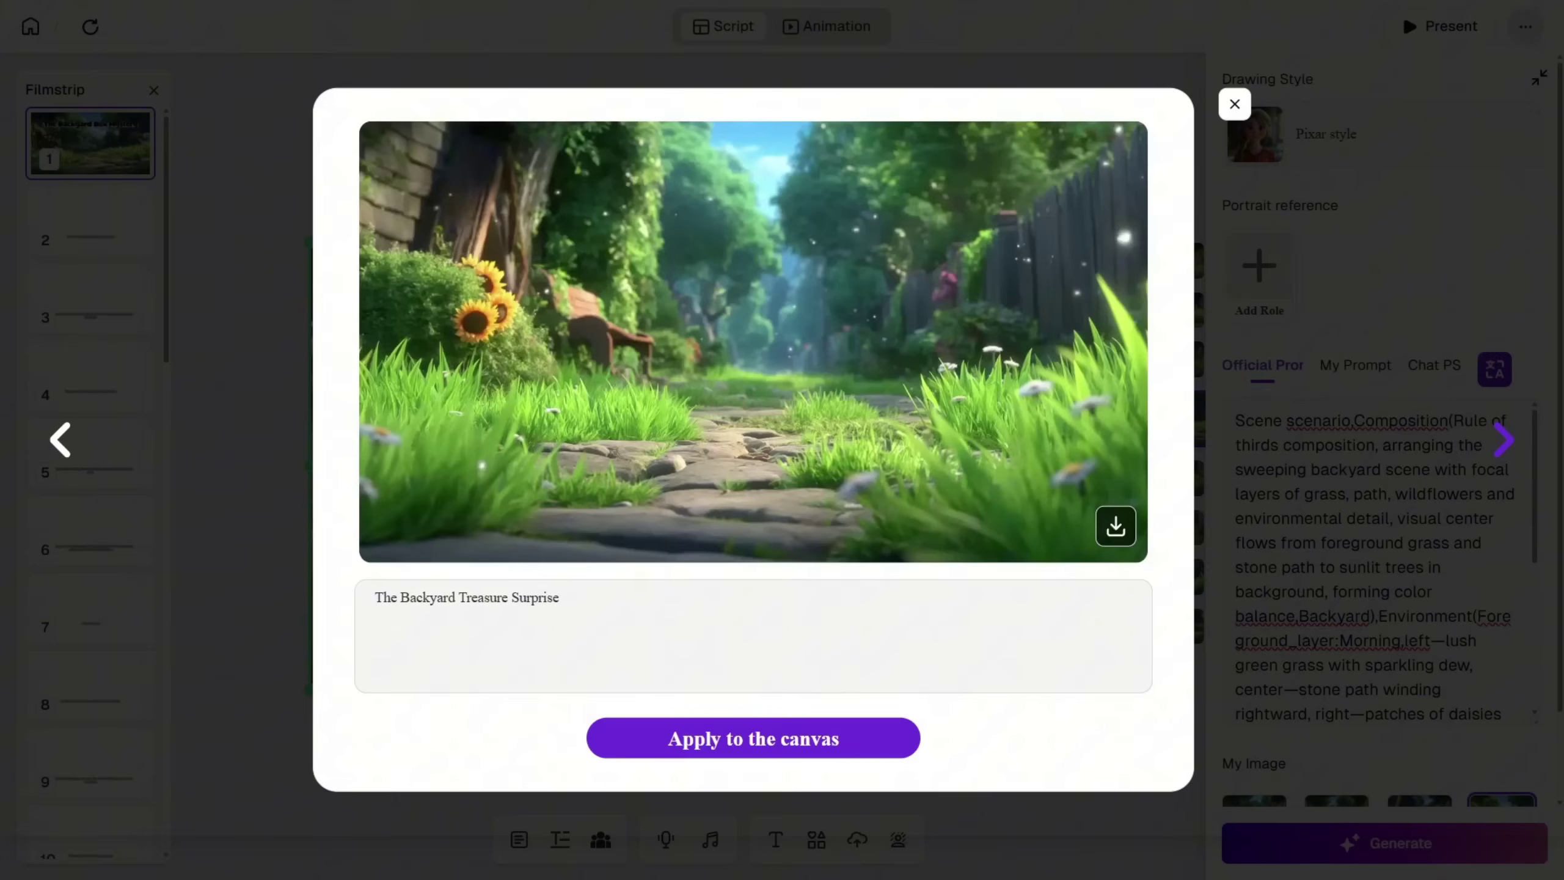
{"action": "left_click", "coordinate": [1504, 439]}
{"action": "left_click", "coordinate": [1503, 440]}
{"action": "left_click", "coordinate": [1503, 439]}
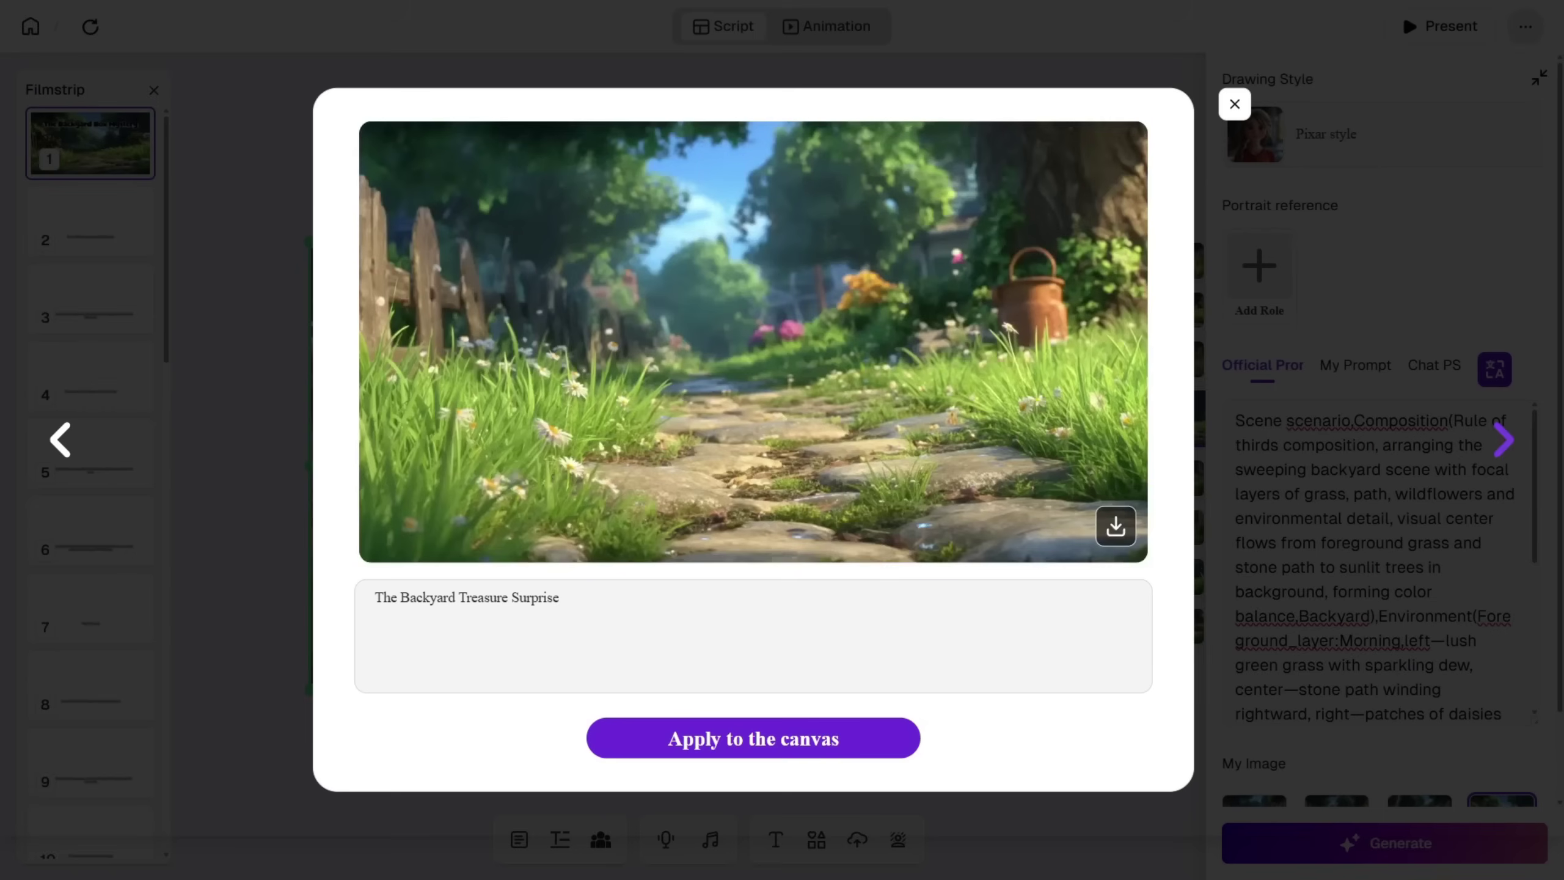
{"action": "left_click", "coordinate": [1235, 103]}
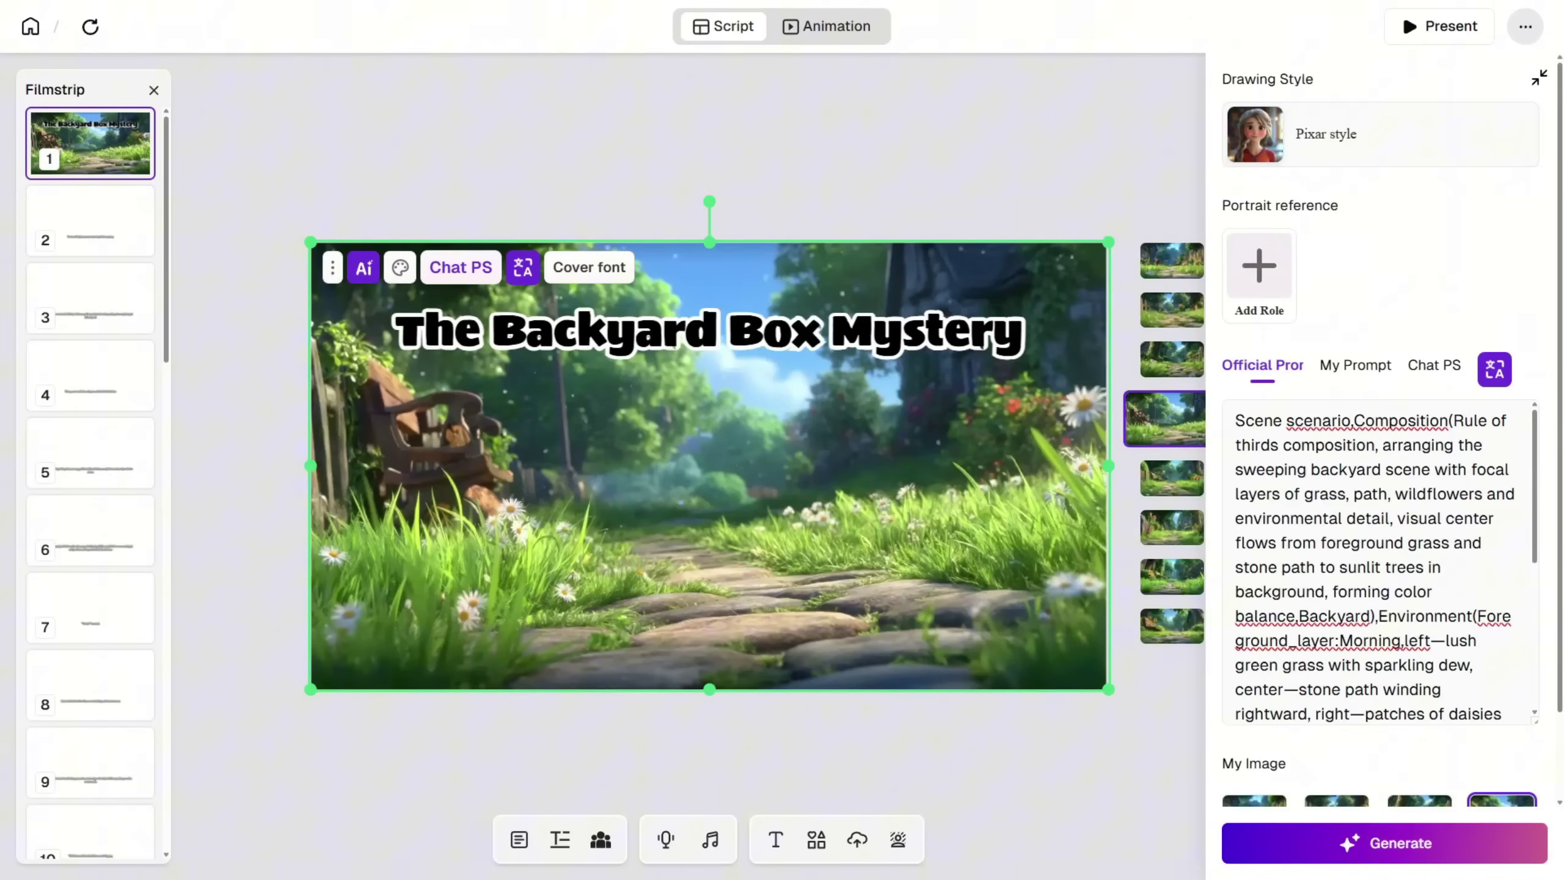
Step: Enlarge the first cover image variation, close its preview, and open page 2 in the filmstrip
{"action": "left_click", "coordinate": [1172, 261]}
{"action": "left_click", "coordinate": [1235, 103]}
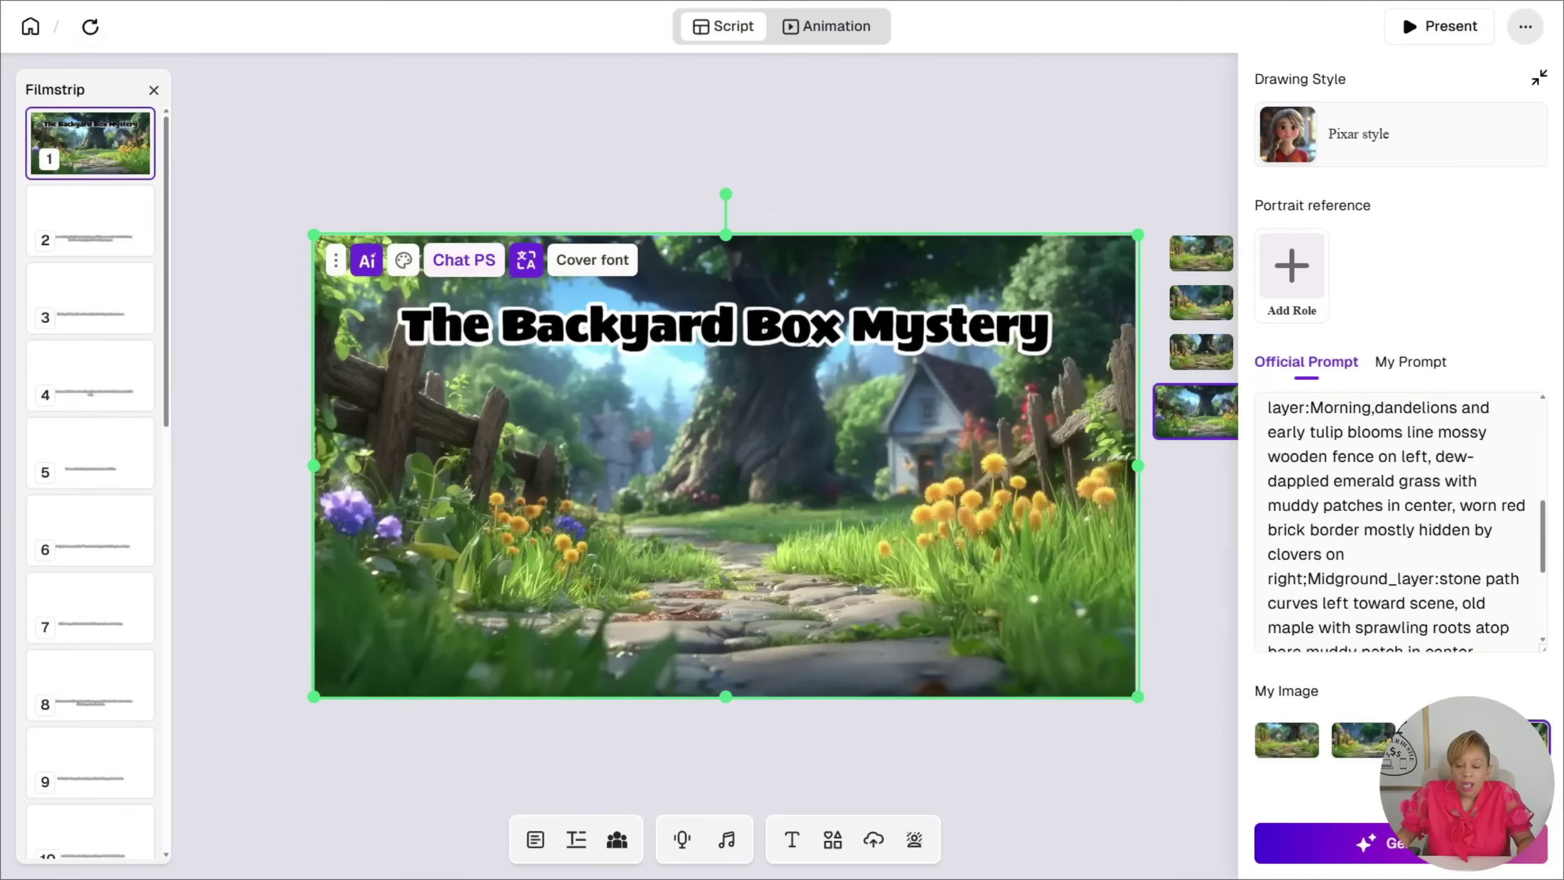
{"action": "scroll", "coordinate": [1380, 555], "scroll_direction": "down", "scroll_amount": 3}
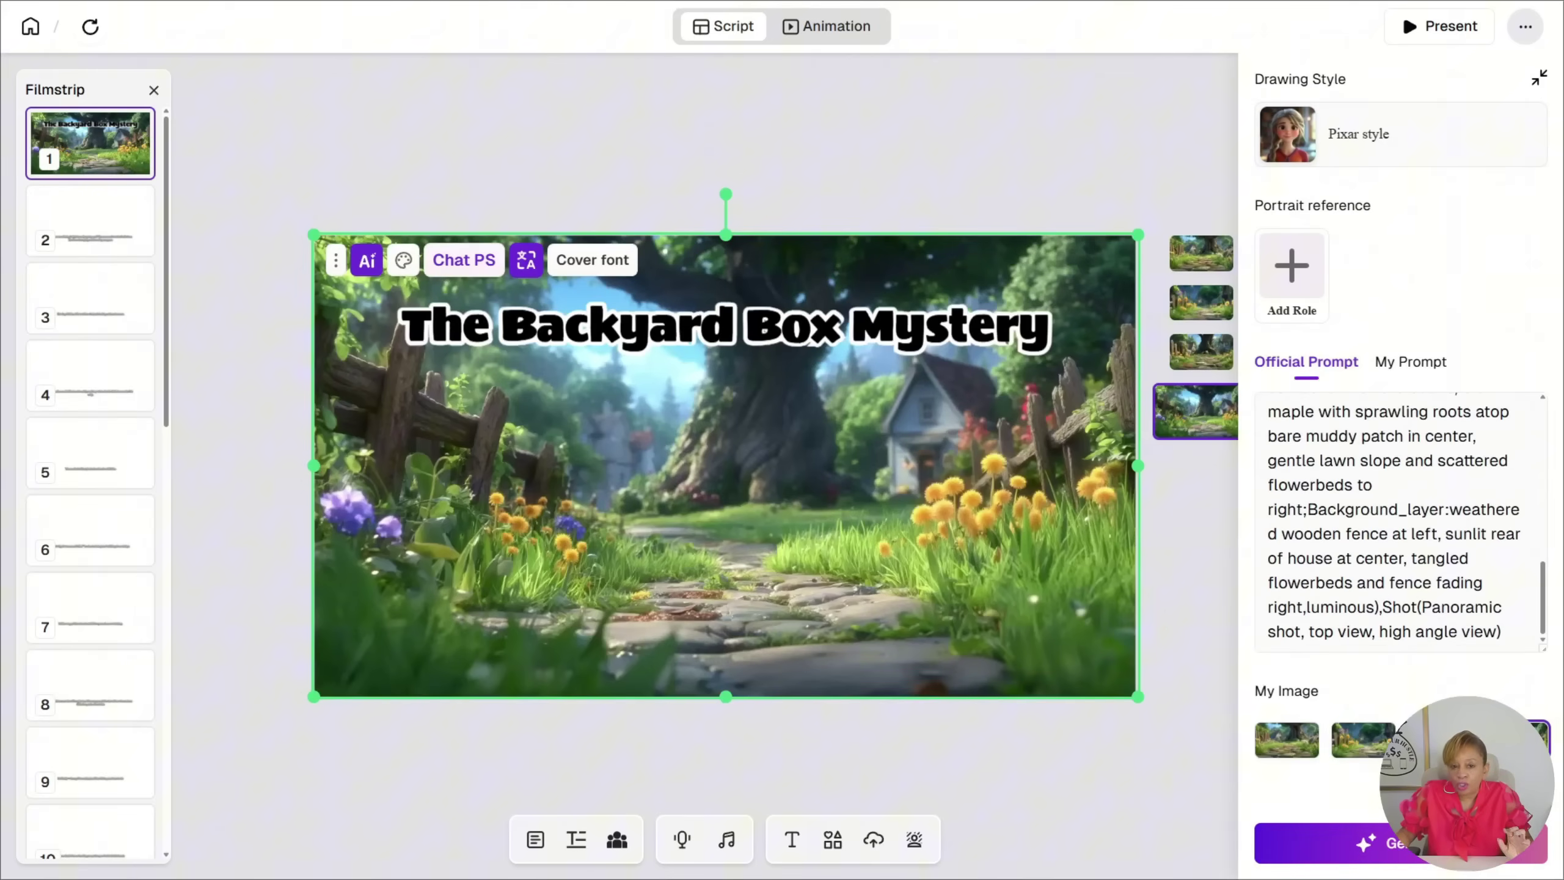
{"action": "left_click", "coordinate": [90, 221]}
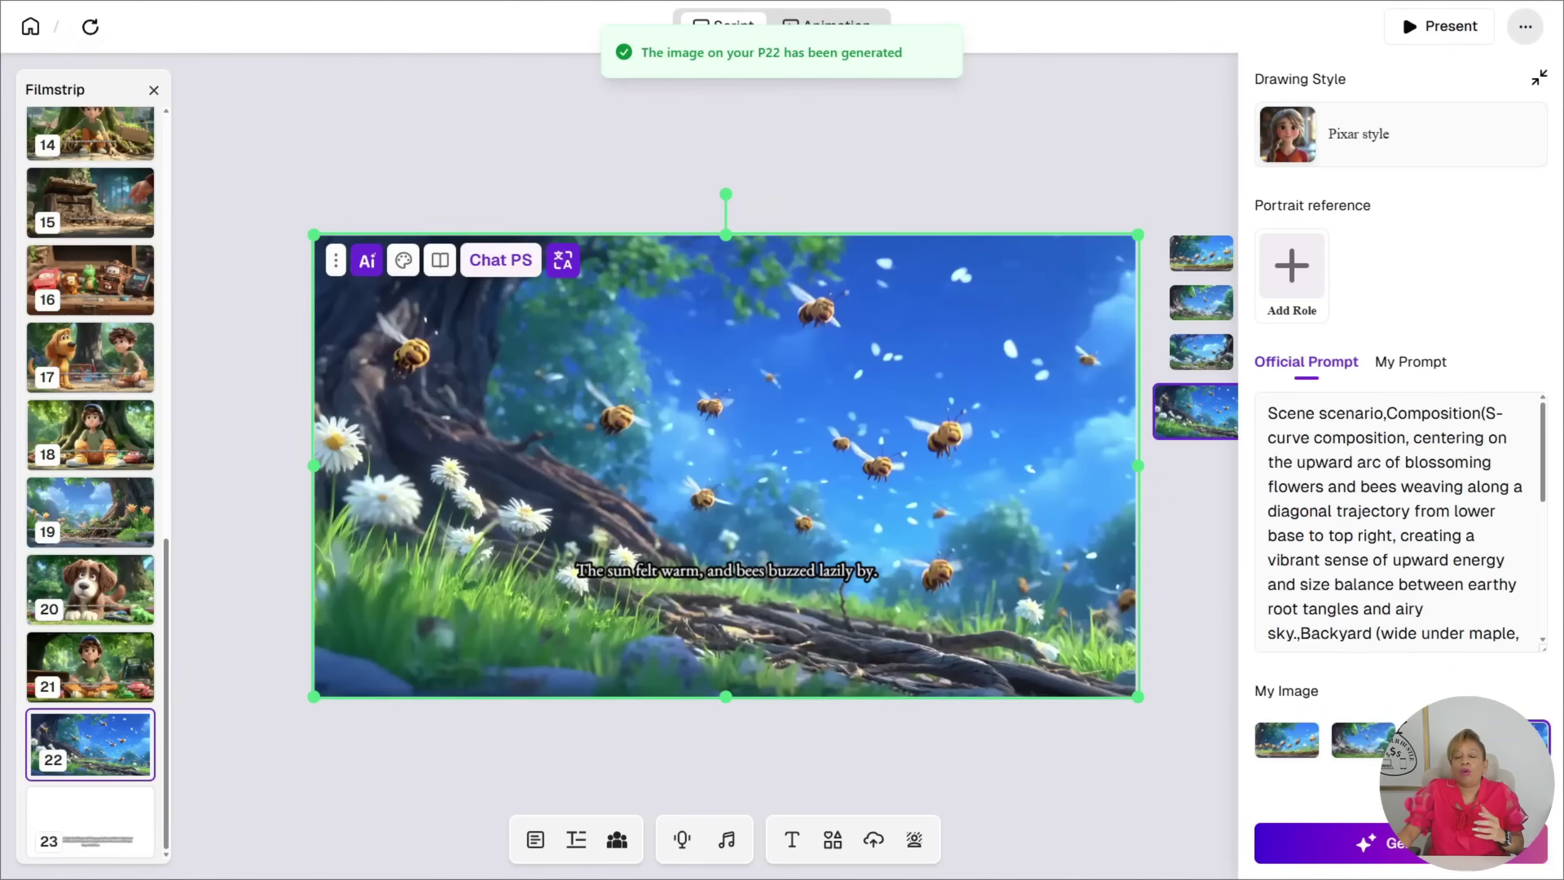
Step: Page through the enlarged bee image variations for page 22 and apply one to the canvas
{"action": "left_click", "coordinate": [1287, 739]}
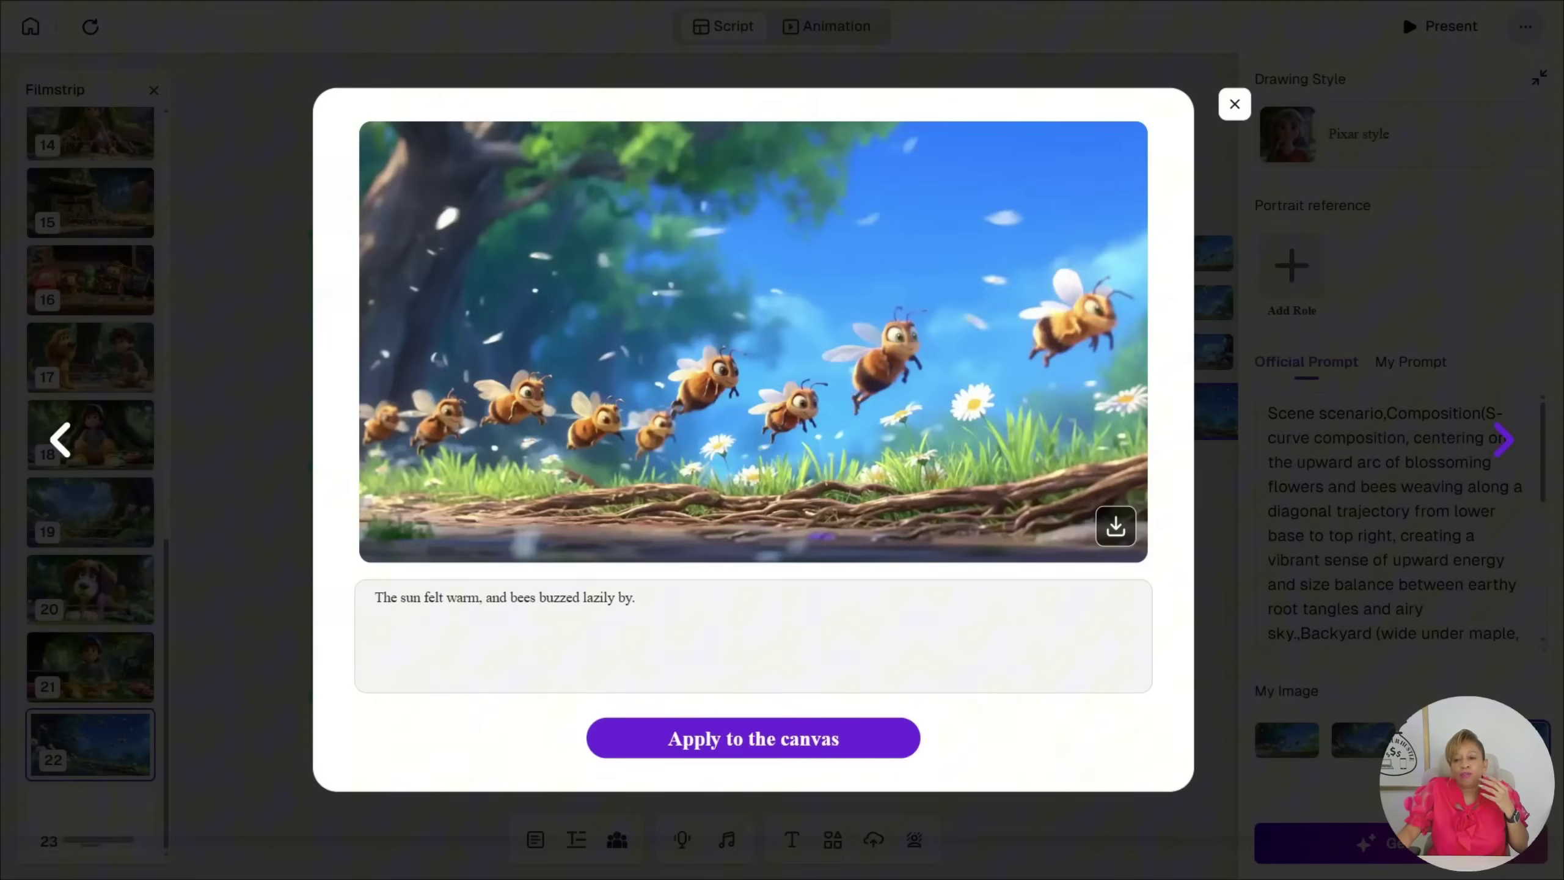
{"action": "left_click", "coordinate": [1503, 440]}
{"action": "left_click", "coordinate": [1503, 440]}
{"action": "left_click", "coordinate": [1504, 440]}
{"action": "left_click", "coordinate": [1503, 440]}
{"action": "left_click", "coordinate": [753, 738]}
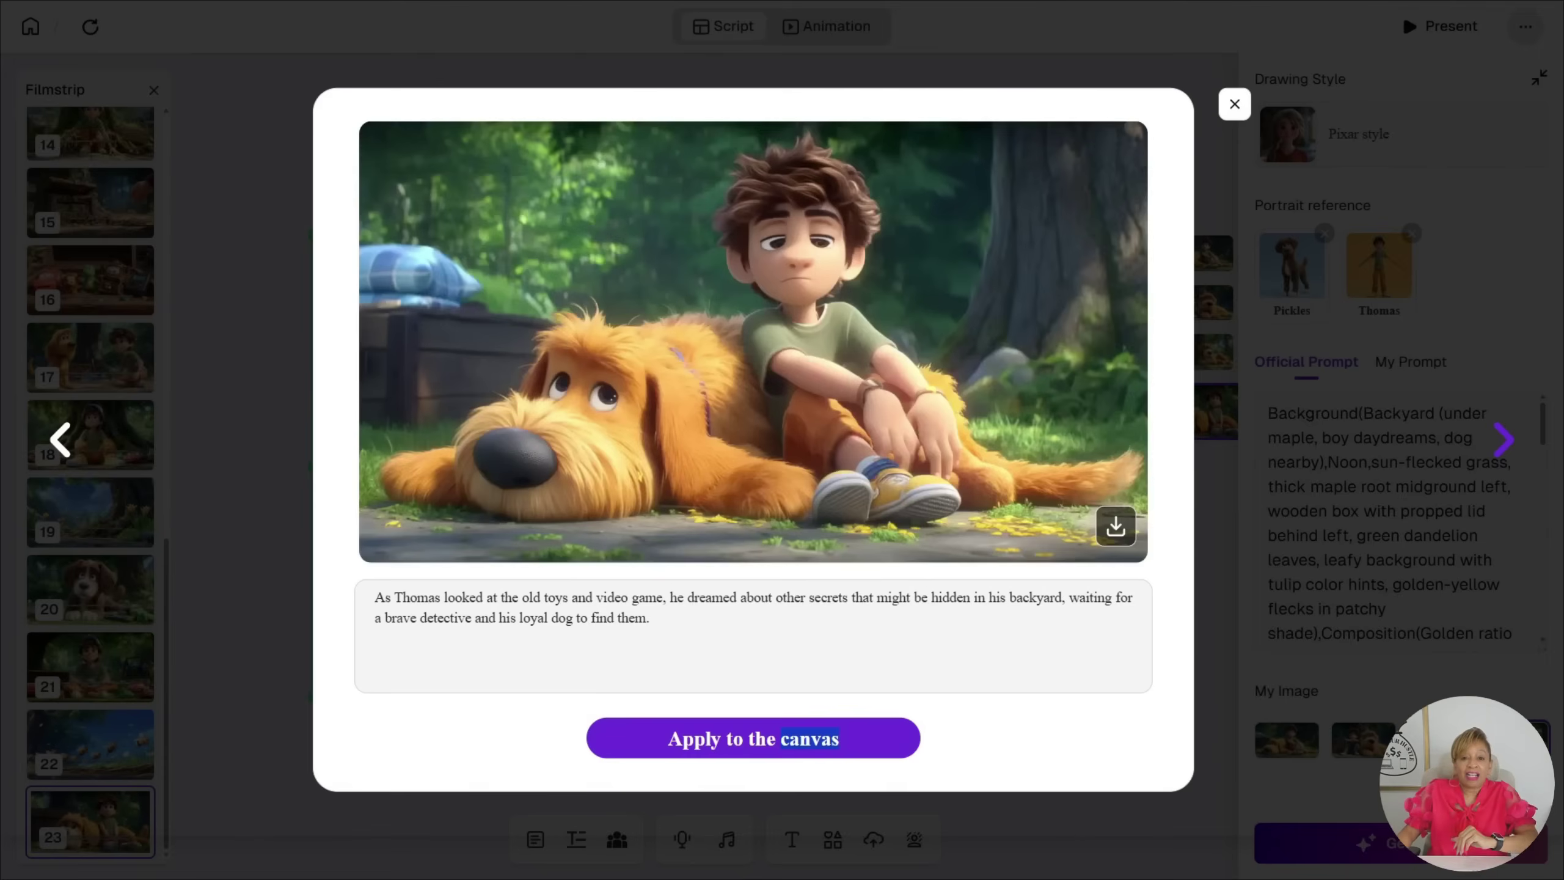
Step: Apply page 23's second variation, with the boy and dog sitting against the tree, review its prompt, and enlarge the first variation
{"action": "left_click", "coordinate": [1503, 440]}
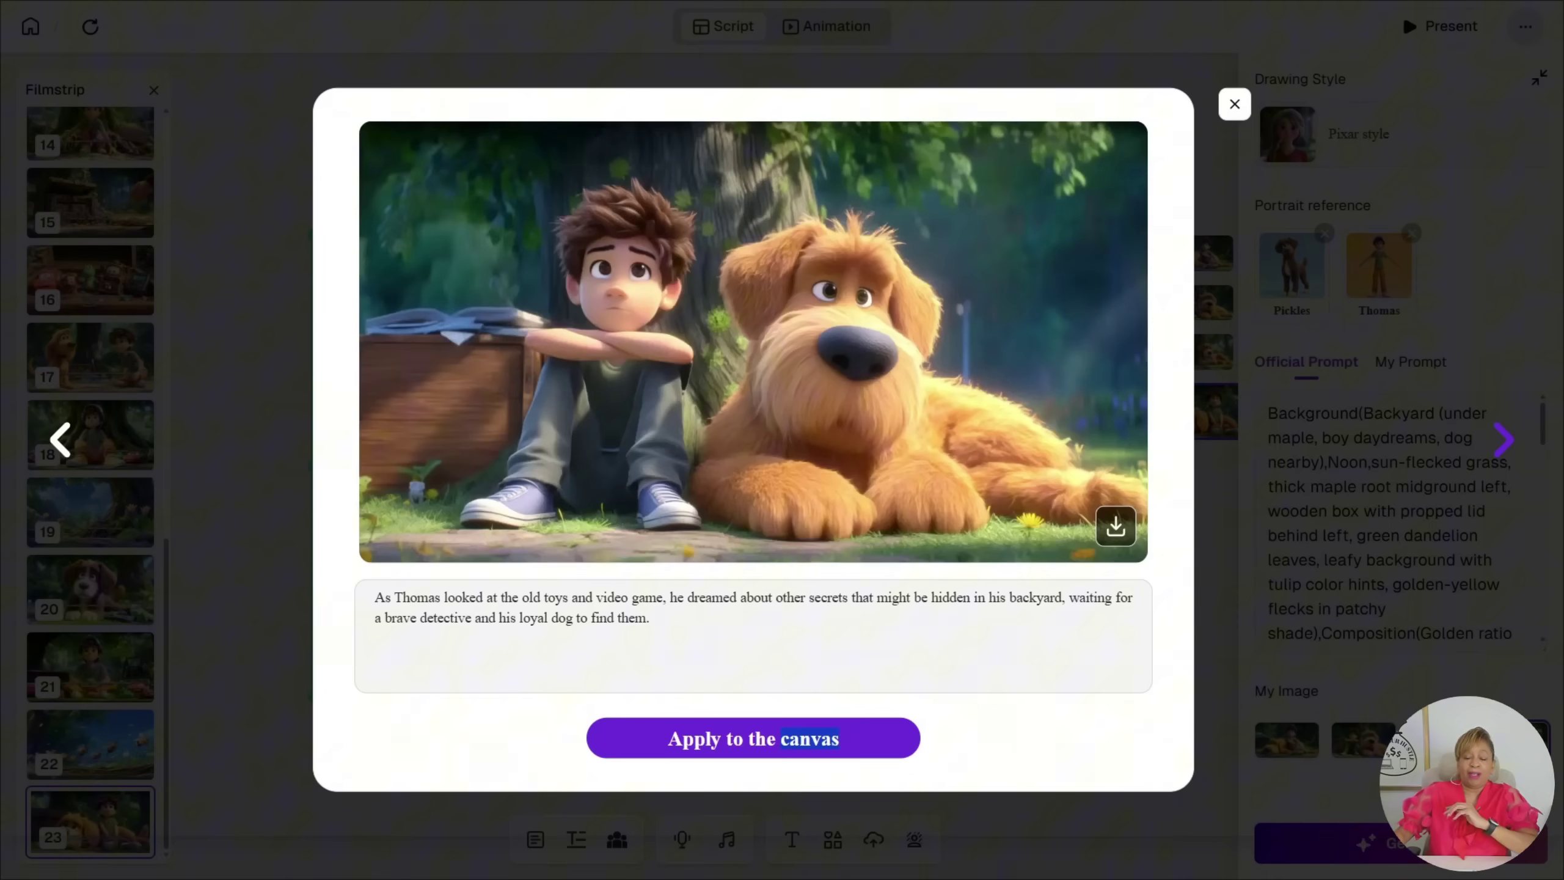
{"action": "left_click", "coordinate": [753, 738]}
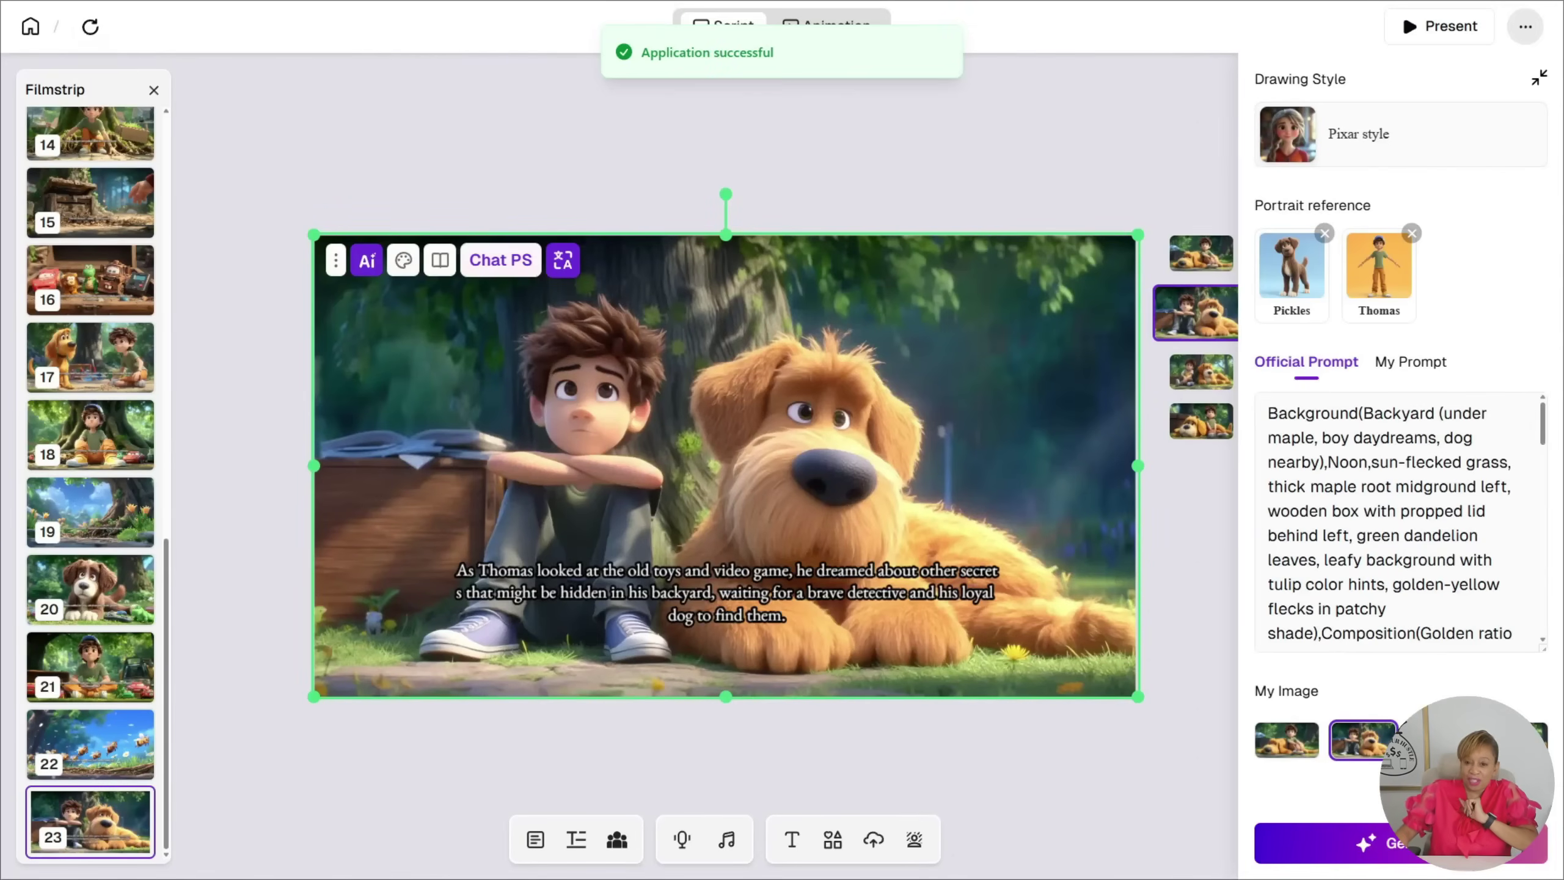
{"action": "scroll", "coordinate": [1398, 521], "scroll_direction": "down", "scroll_amount": 5}
{"action": "scroll", "coordinate": [1397, 522], "scroll_direction": "up", "scroll_amount": 1}
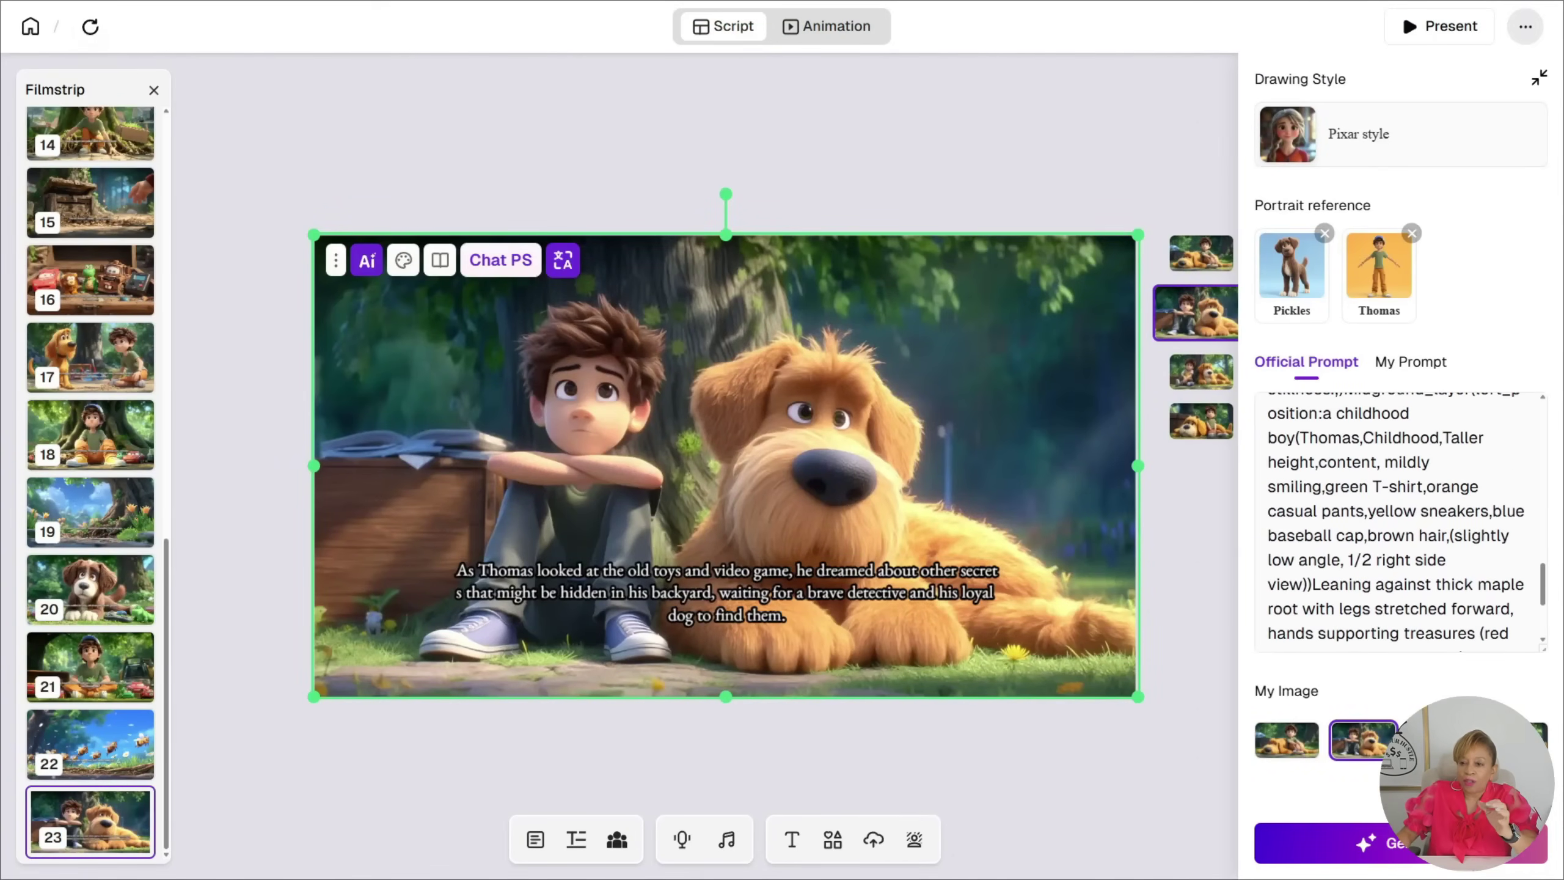
{"action": "double_click", "coordinate": [1287, 739]}
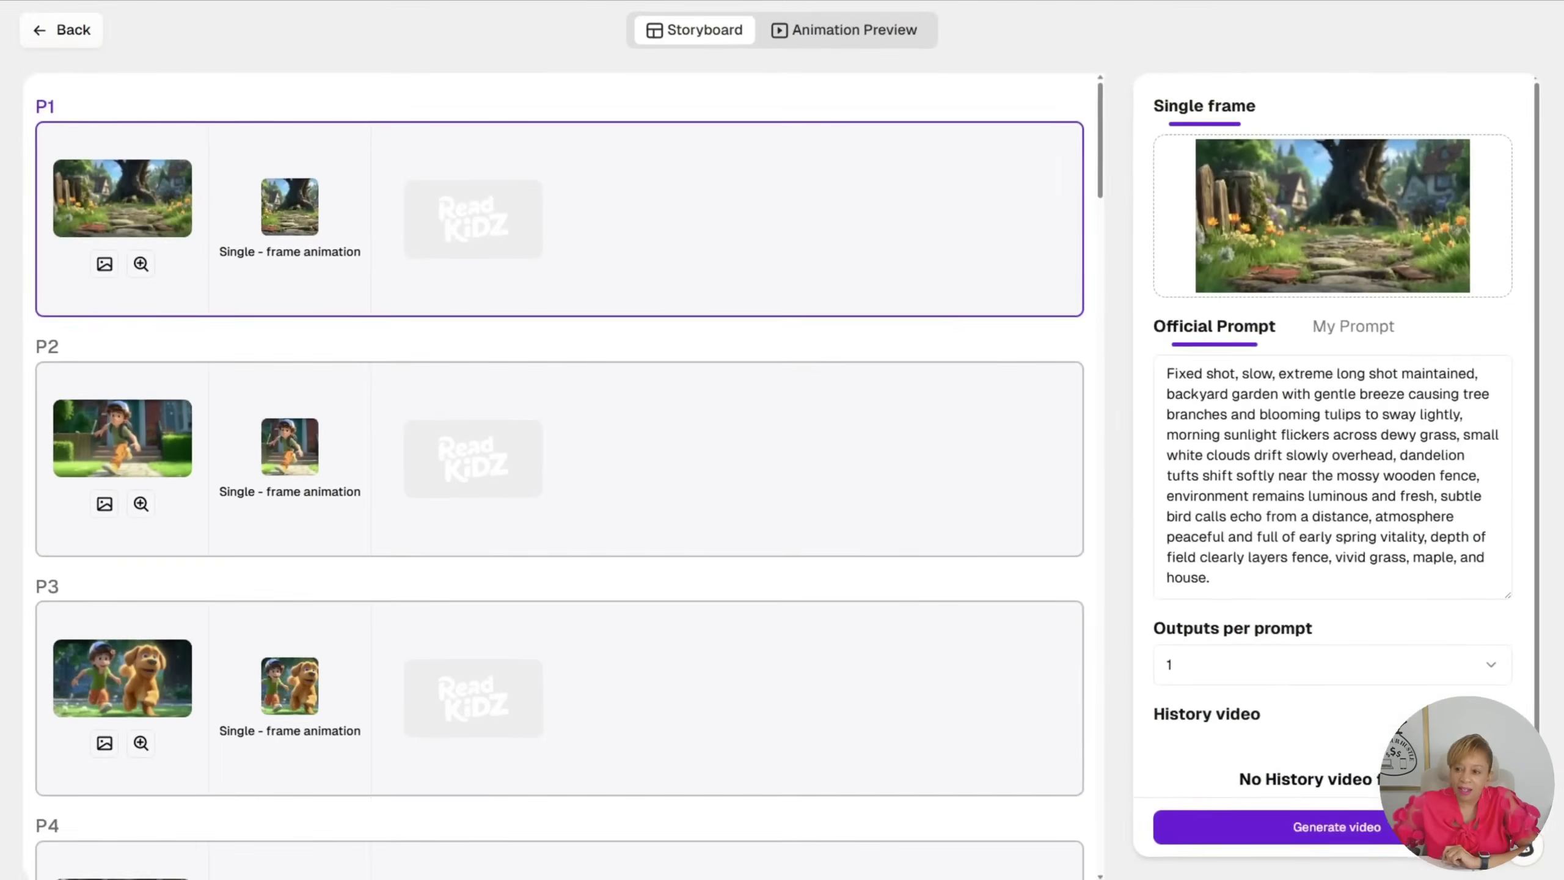
Step: Set the outputs per prompt to 4 for P1, generate the videos, and confirm one of them
{"action": "left_click", "coordinate": [1332, 664]}
{"action": "left_click", "coordinate": [1294, 776]}
{"action": "scroll", "coordinate": [1294, 763], "scroll_direction": "down", "scroll_amount": 1}
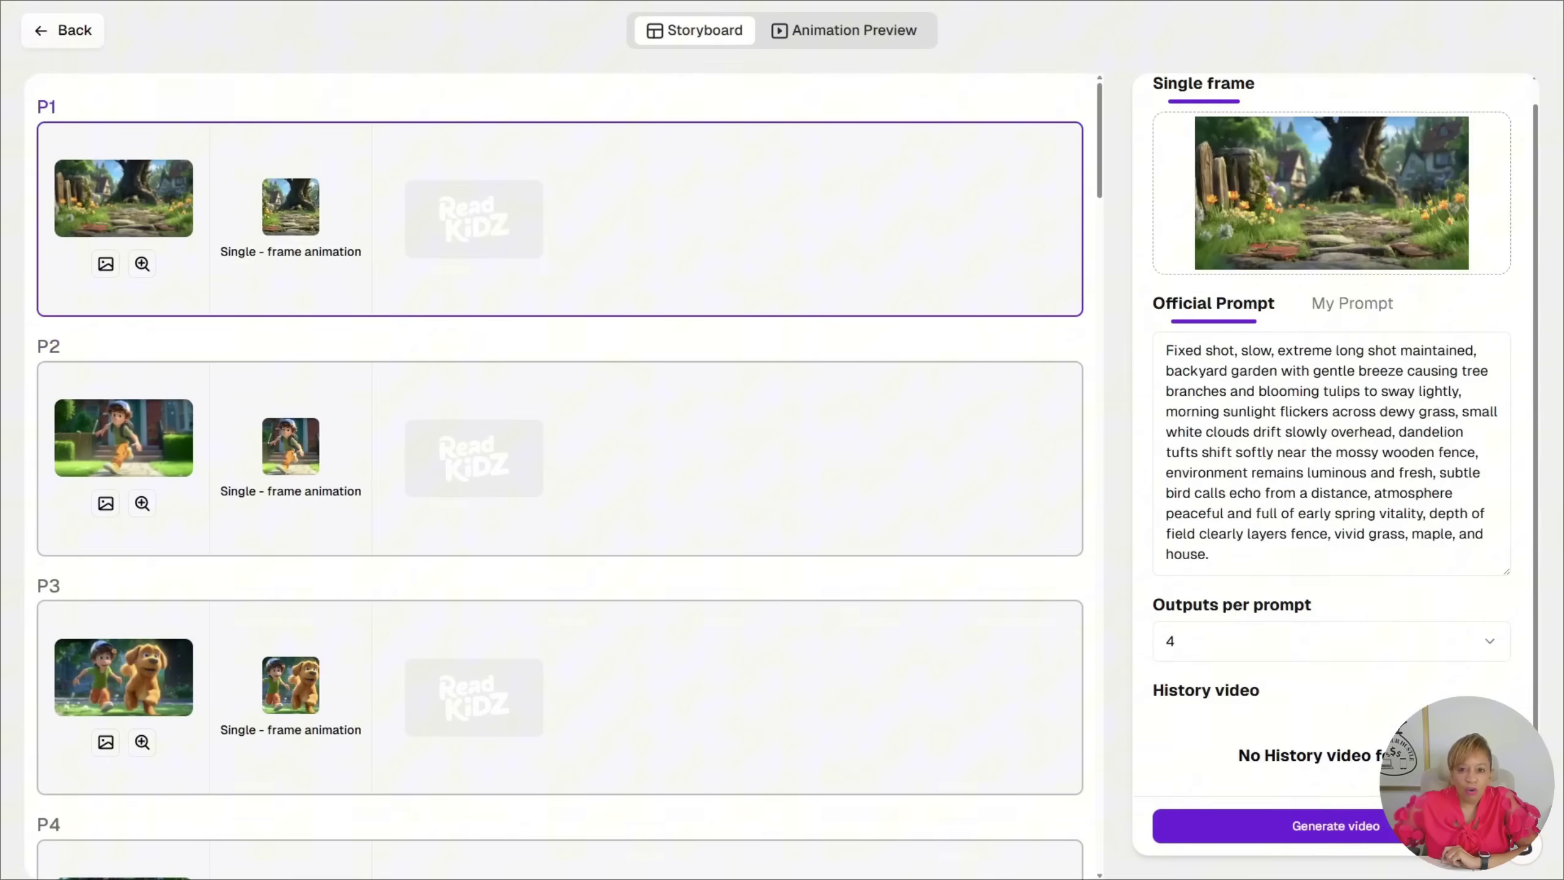
{"action": "left_click", "coordinate": [1335, 825]}
{"action": "scroll", "coordinate": [1332, 739], "scroll_direction": "down", "scroll_amount": 2}
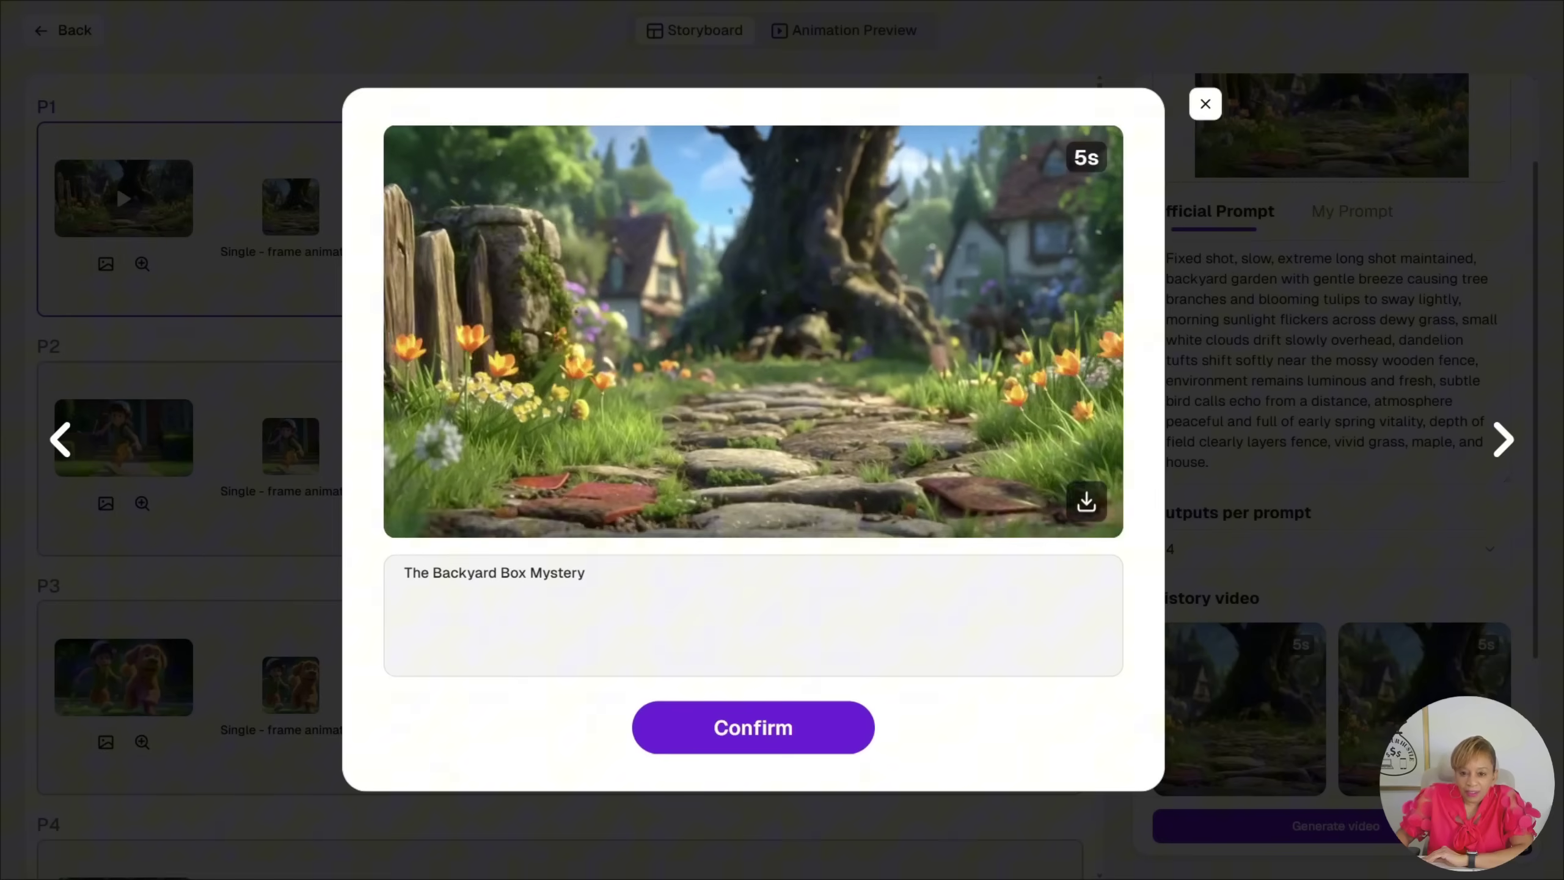
{"action": "left_click", "coordinate": [753, 727]}
Step: Generate P2's videos with 2 outputs per prompt, play one clip, and confirm it
{"action": "left_click", "coordinate": [560, 459]}
{"action": "left_click", "coordinate": [1331, 641]}
{"action": "left_click", "coordinate": [1269, 750]}
{"action": "left_click", "coordinate": [1332, 641]}
{"action": "left_click", "coordinate": [1194, 718]}
{"action": "left_click", "coordinate": [1335, 826]}
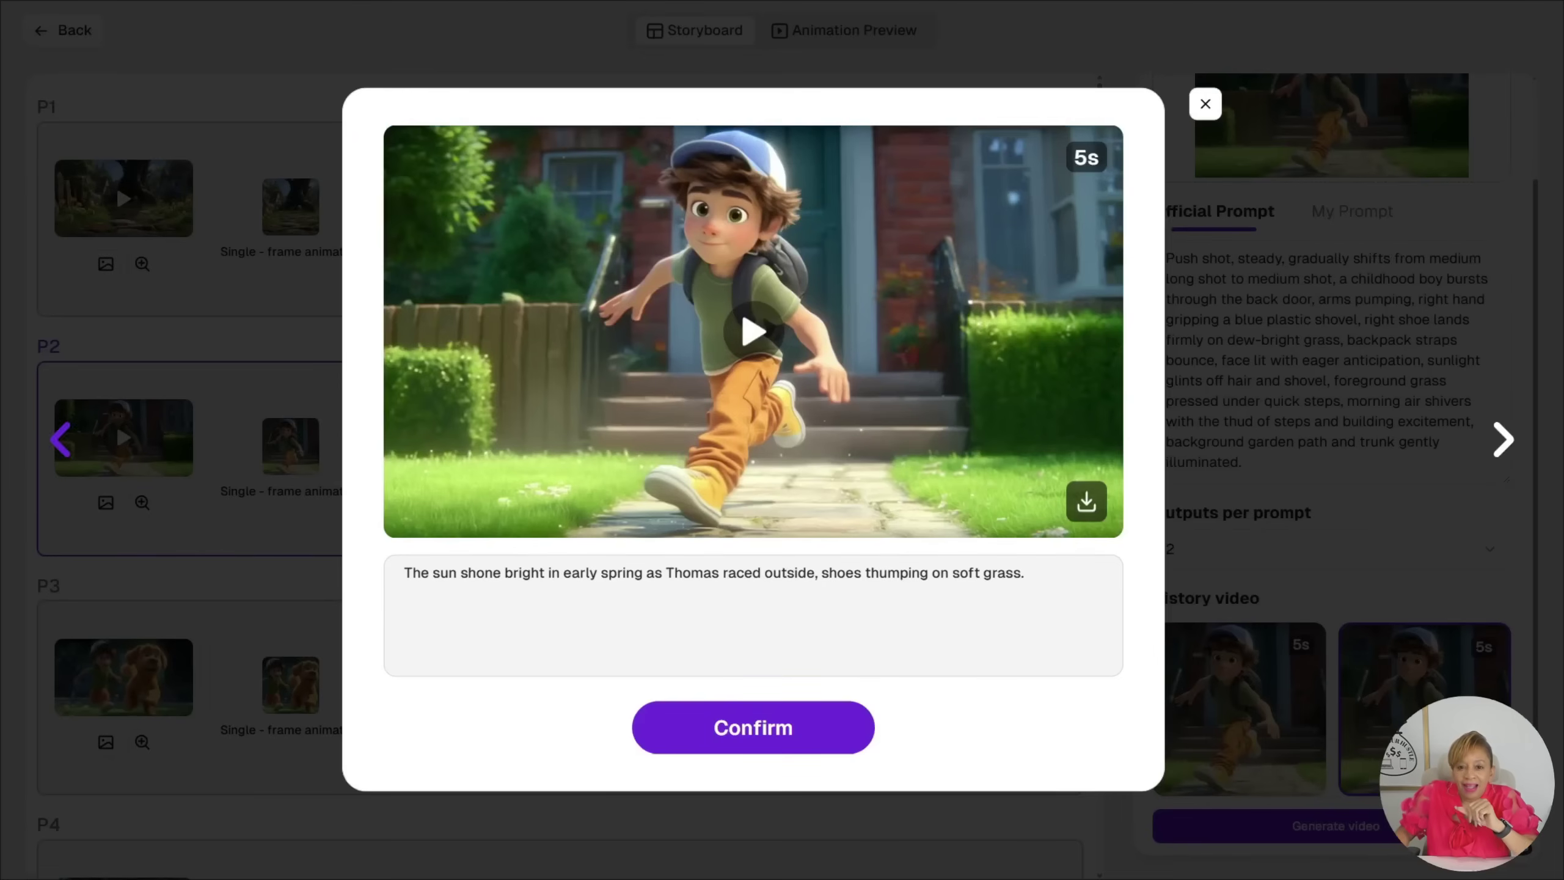
{"action": "left_click", "coordinate": [754, 332]}
{"action": "left_click", "coordinate": [753, 728]}
Step: Generate P3's videos from its official prompt with 2 outputs per prompt
{"action": "left_click", "coordinate": [474, 697]}
{"action": "left_click", "coordinate": [1331, 641]}
{"action": "left_click", "coordinate": [1294, 720]}
{"action": "left_click", "coordinate": [1335, 826]}
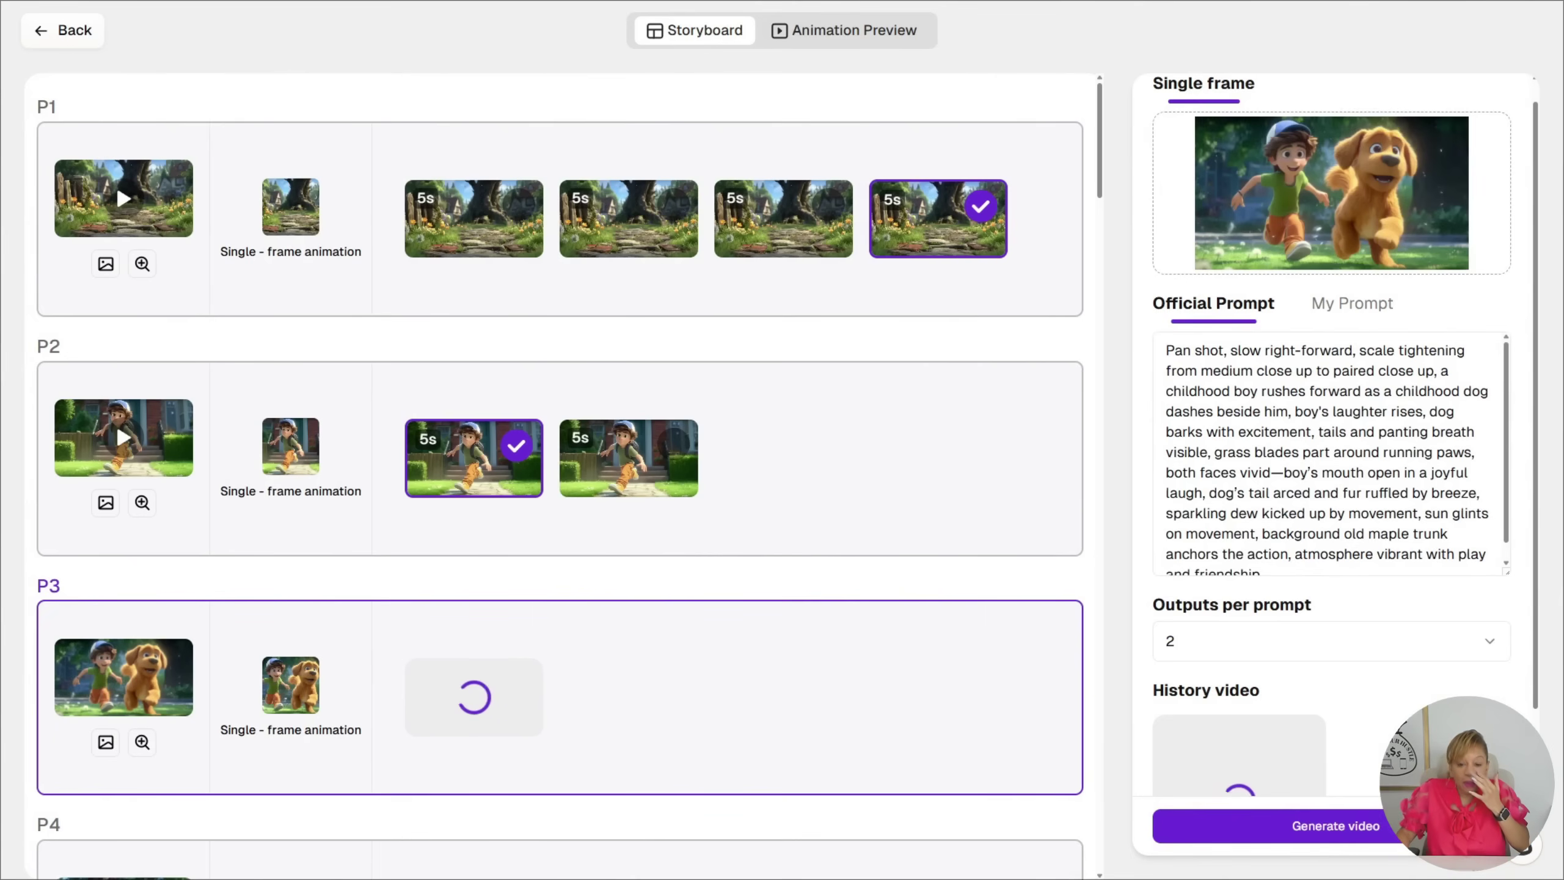
Step: Play a generated video for P4 and confirm it for the storyboard
{"action": "scroll", "coordinate": [1417, 740], "scroll_direction": "down", "scroll_amount": 2}
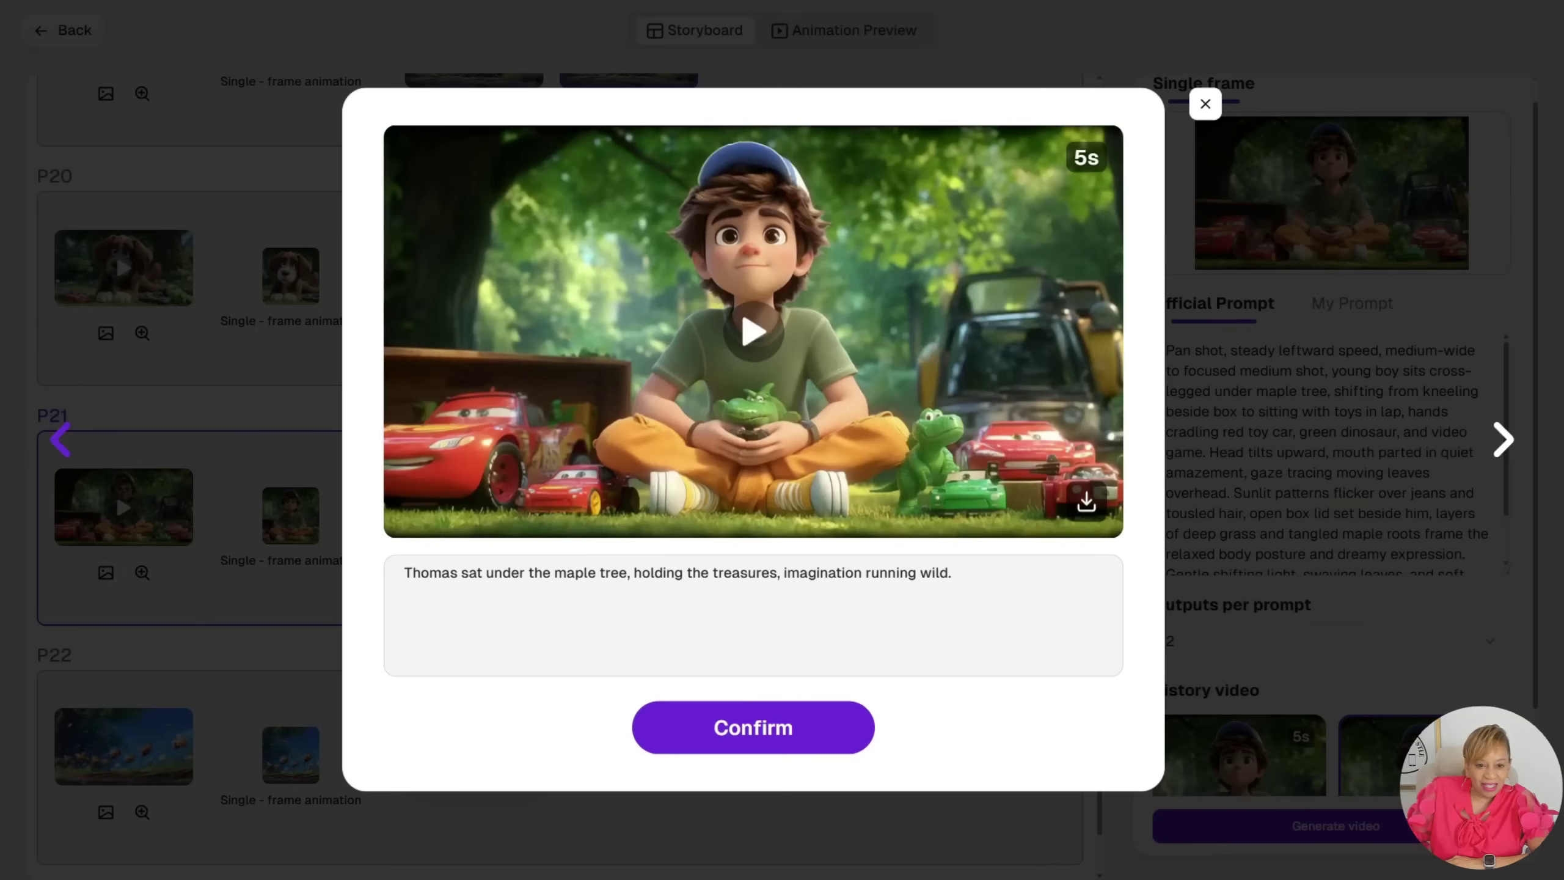
{"action": "left_click", "coordinate": [754, 331]}
{"action": "left_click", "coordinate": [753, 727]}
{"action": "scroll", "coordinate": [561, 468], "scroll_direction": "down", "scroll_amount": 4}
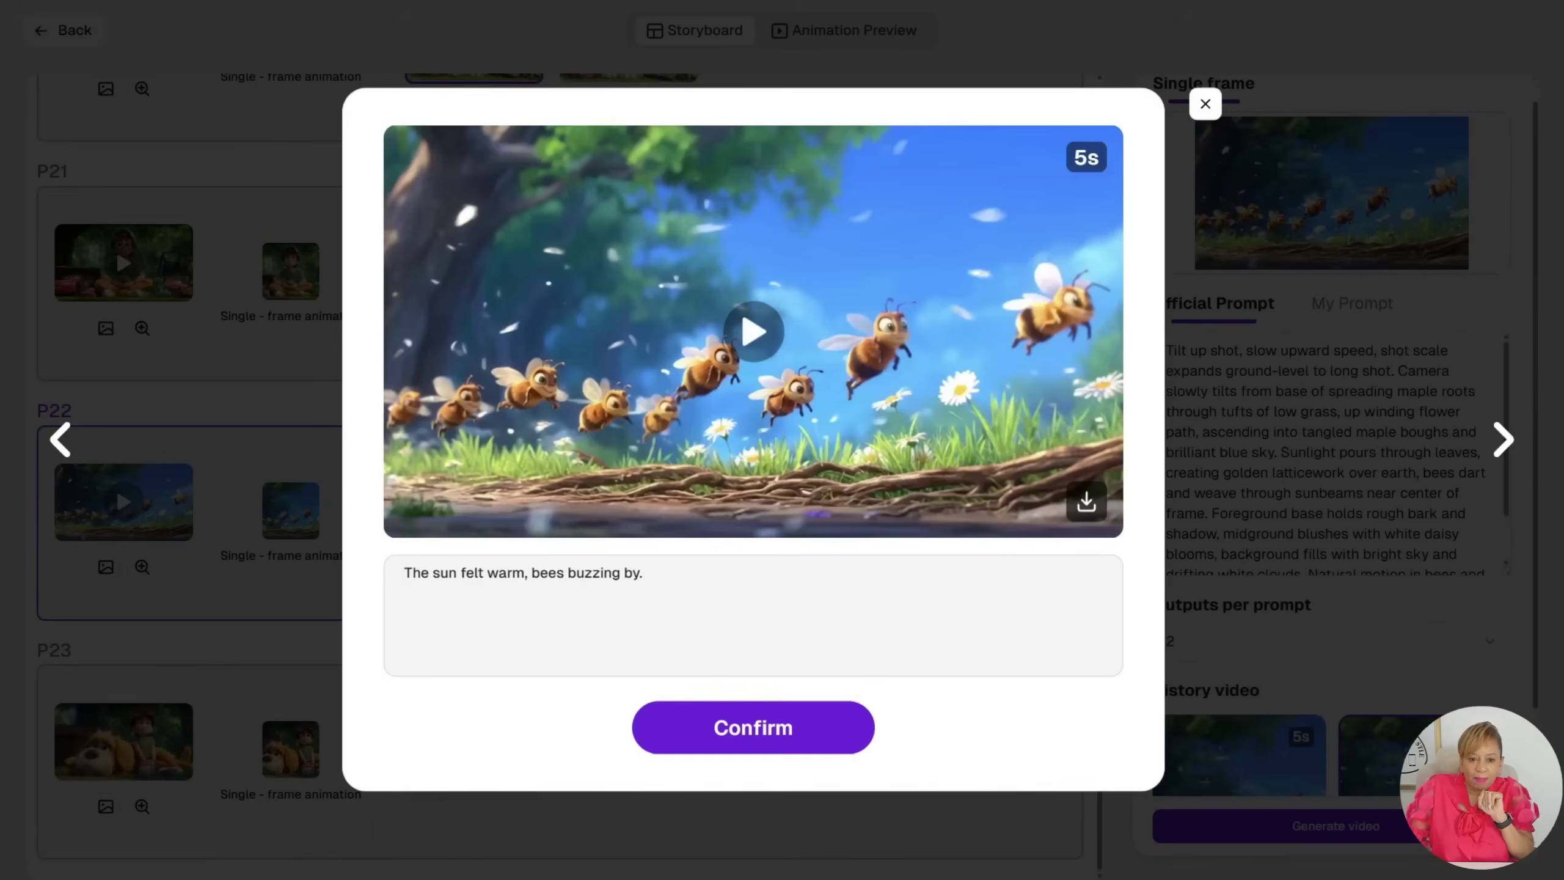
Step: Confirm P22's bee video, and play and confirm P23's video of the boy beside the resting dog
{"action": "left_click", "coordinate": [753, 728]}
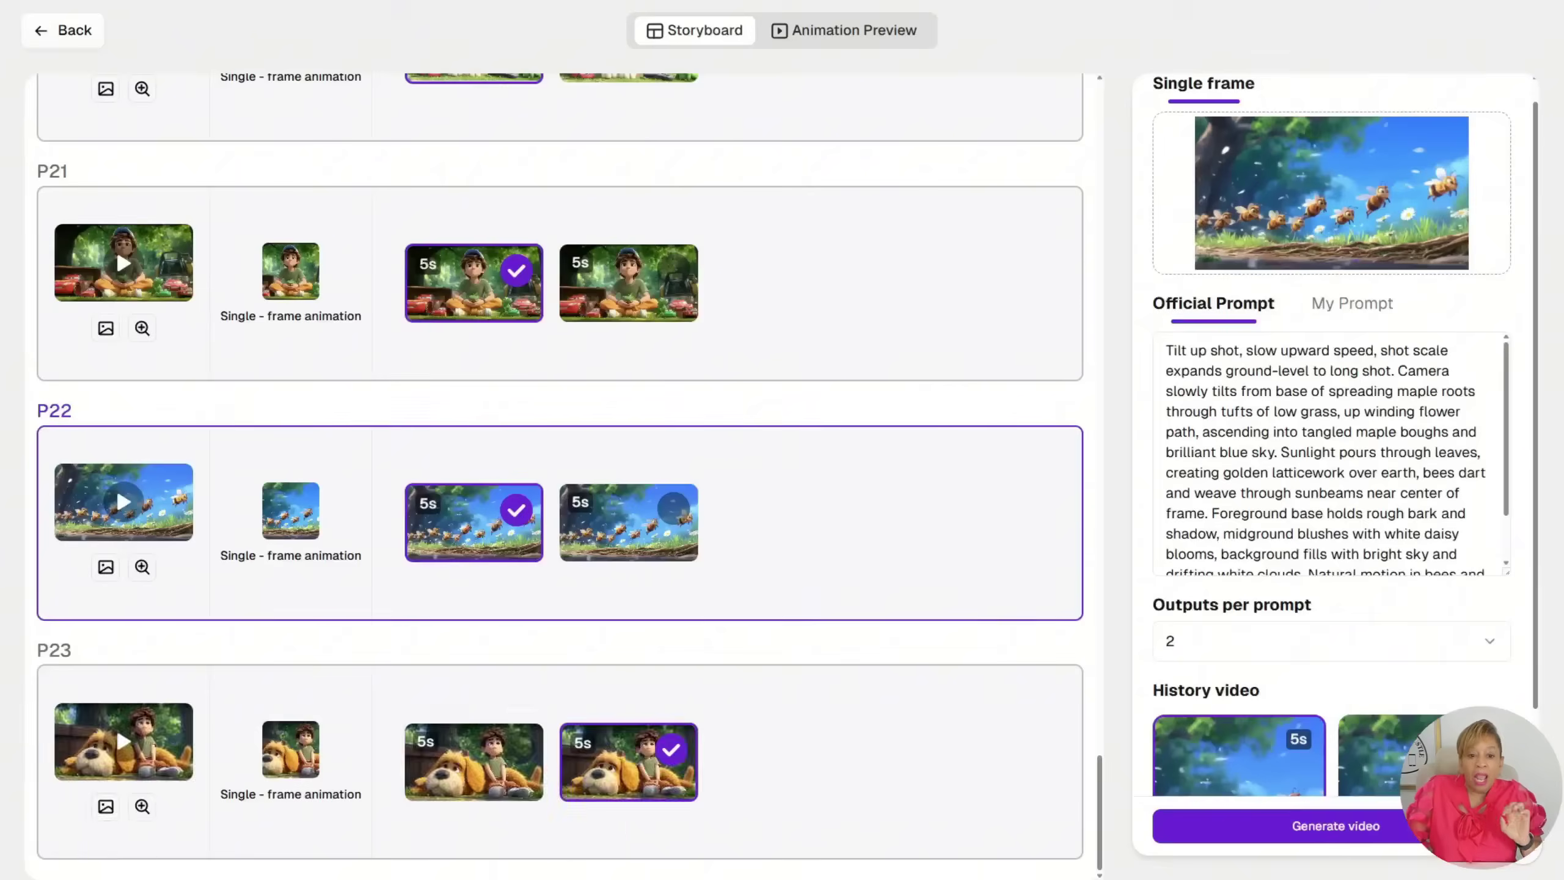
{"action": "left_click", "coordinate": [629, 755]}
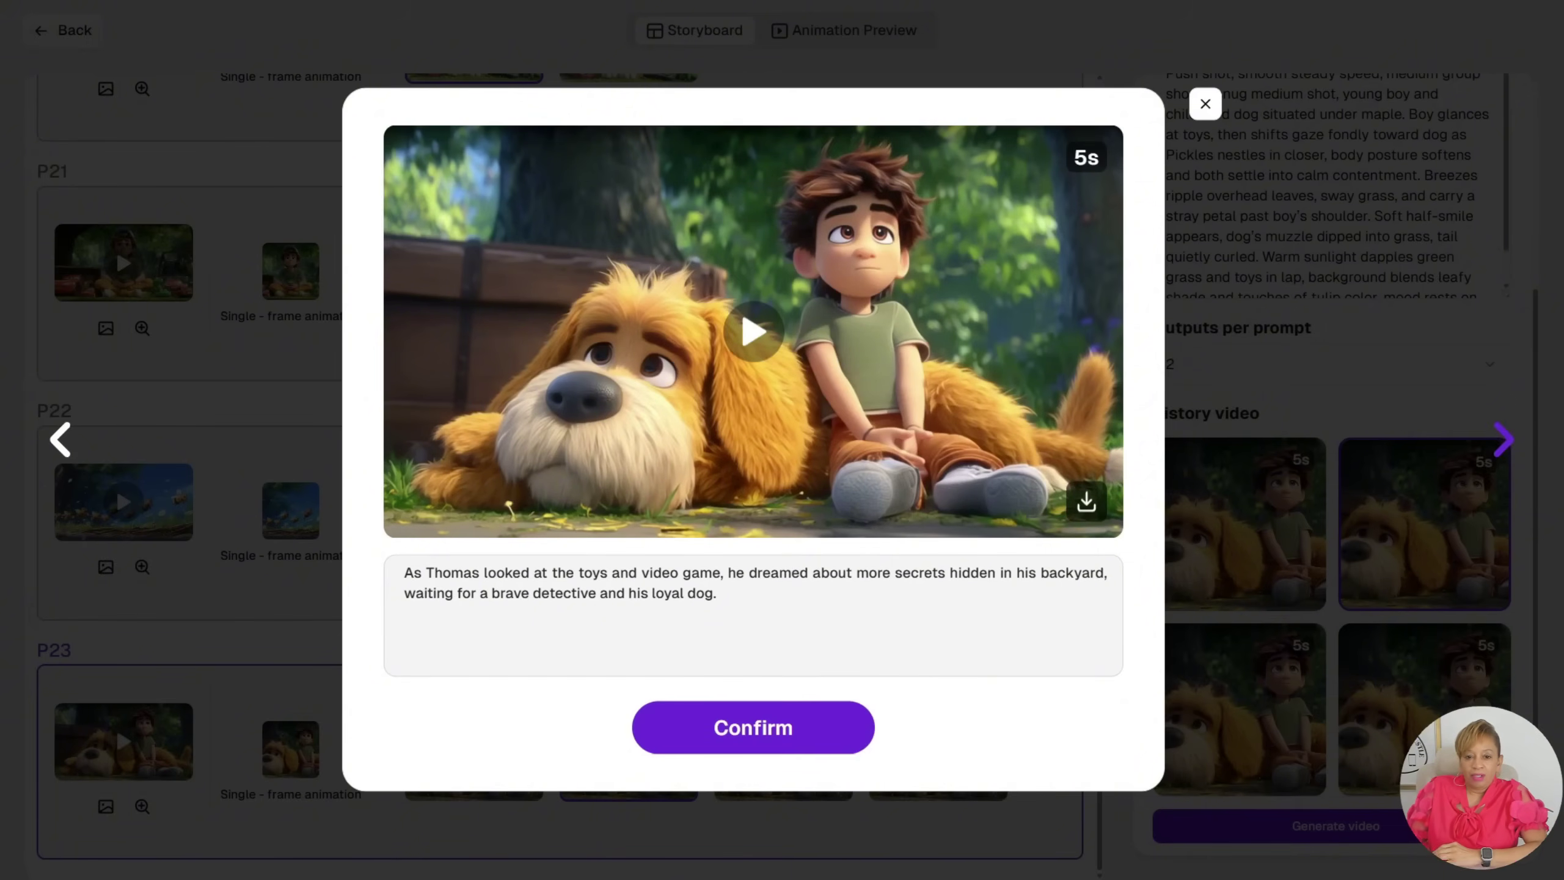
{"action": "left_click", "coordinate": [754, 332]}
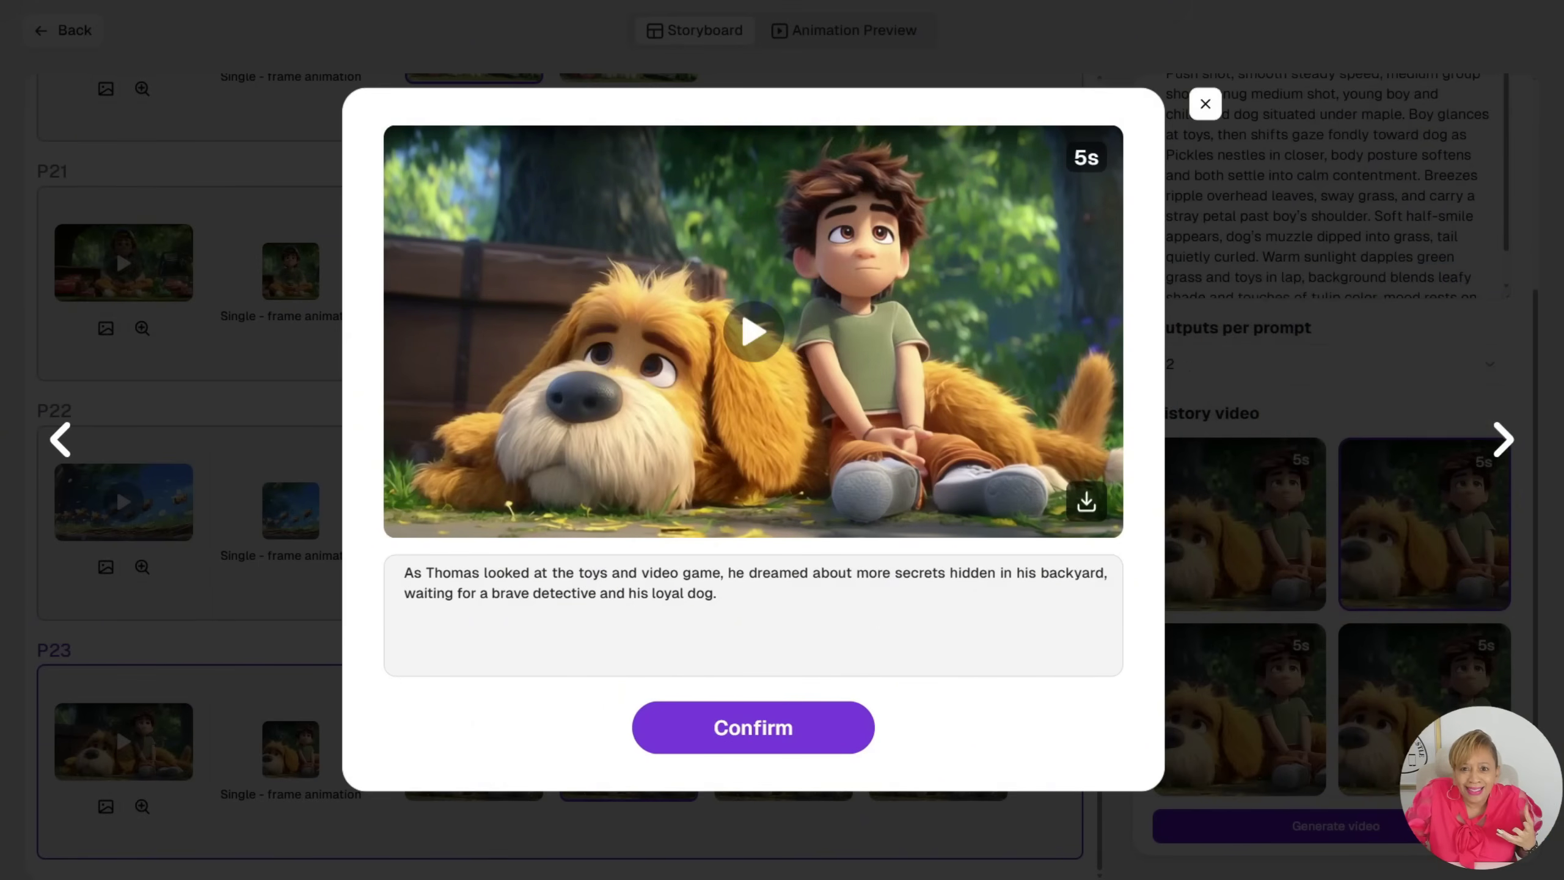
{"action": "left_click", "coordinate": [753, 728]}
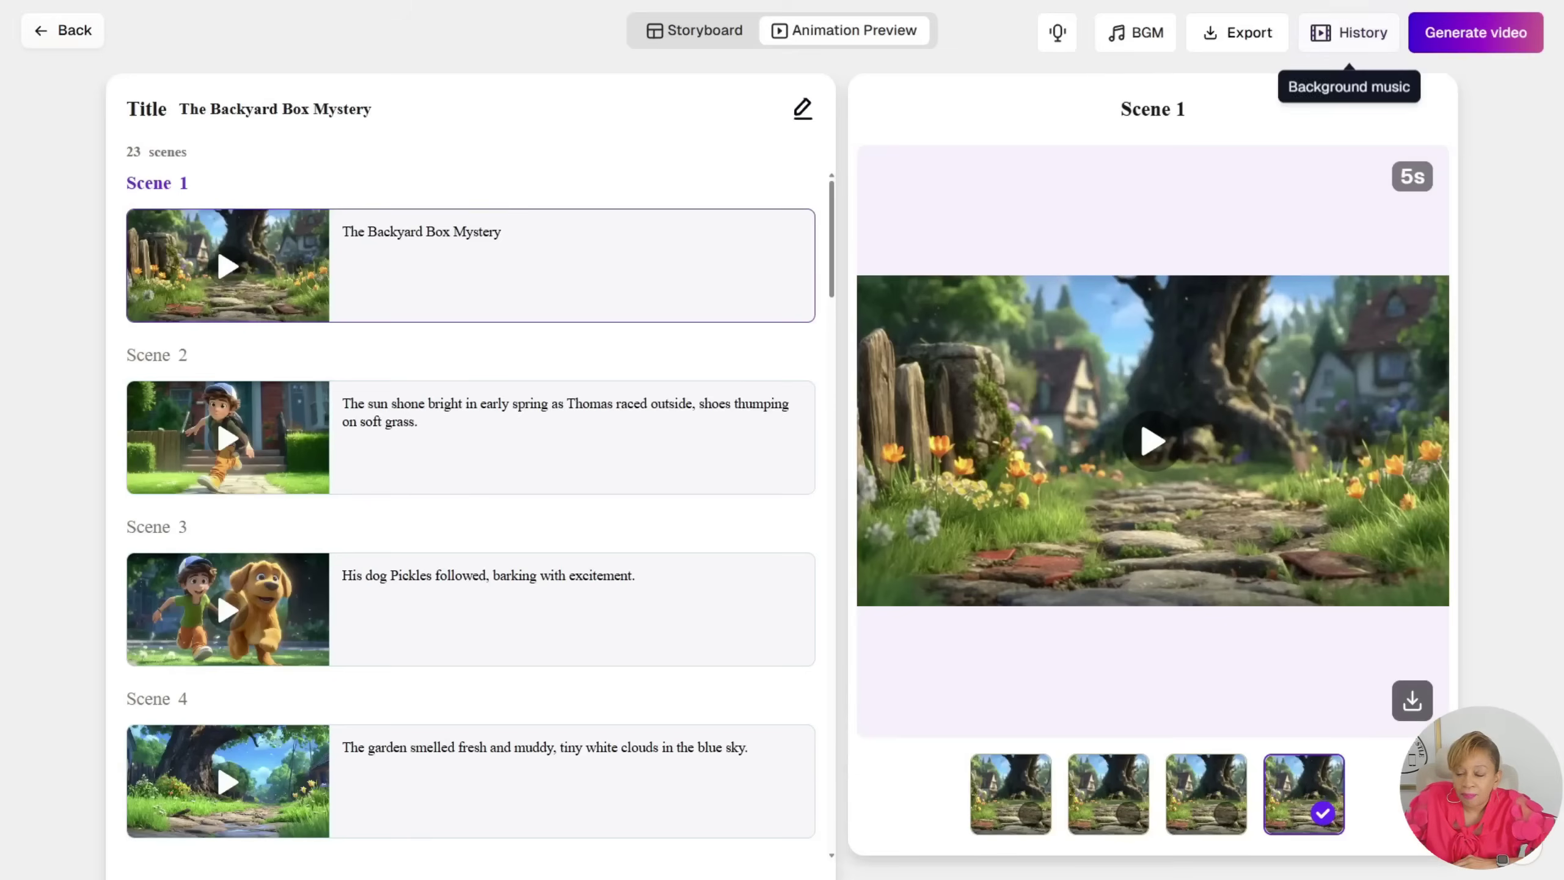
Step: Add Autumn Leaves from Folk as background music, replace it with A Midsummer Night's Dream from Summer Vibes, and close the music library
{"action": "left_click", "coordinate": [1133, 31]}
{"action": "left_click", "coordinate": [1219, 299]}
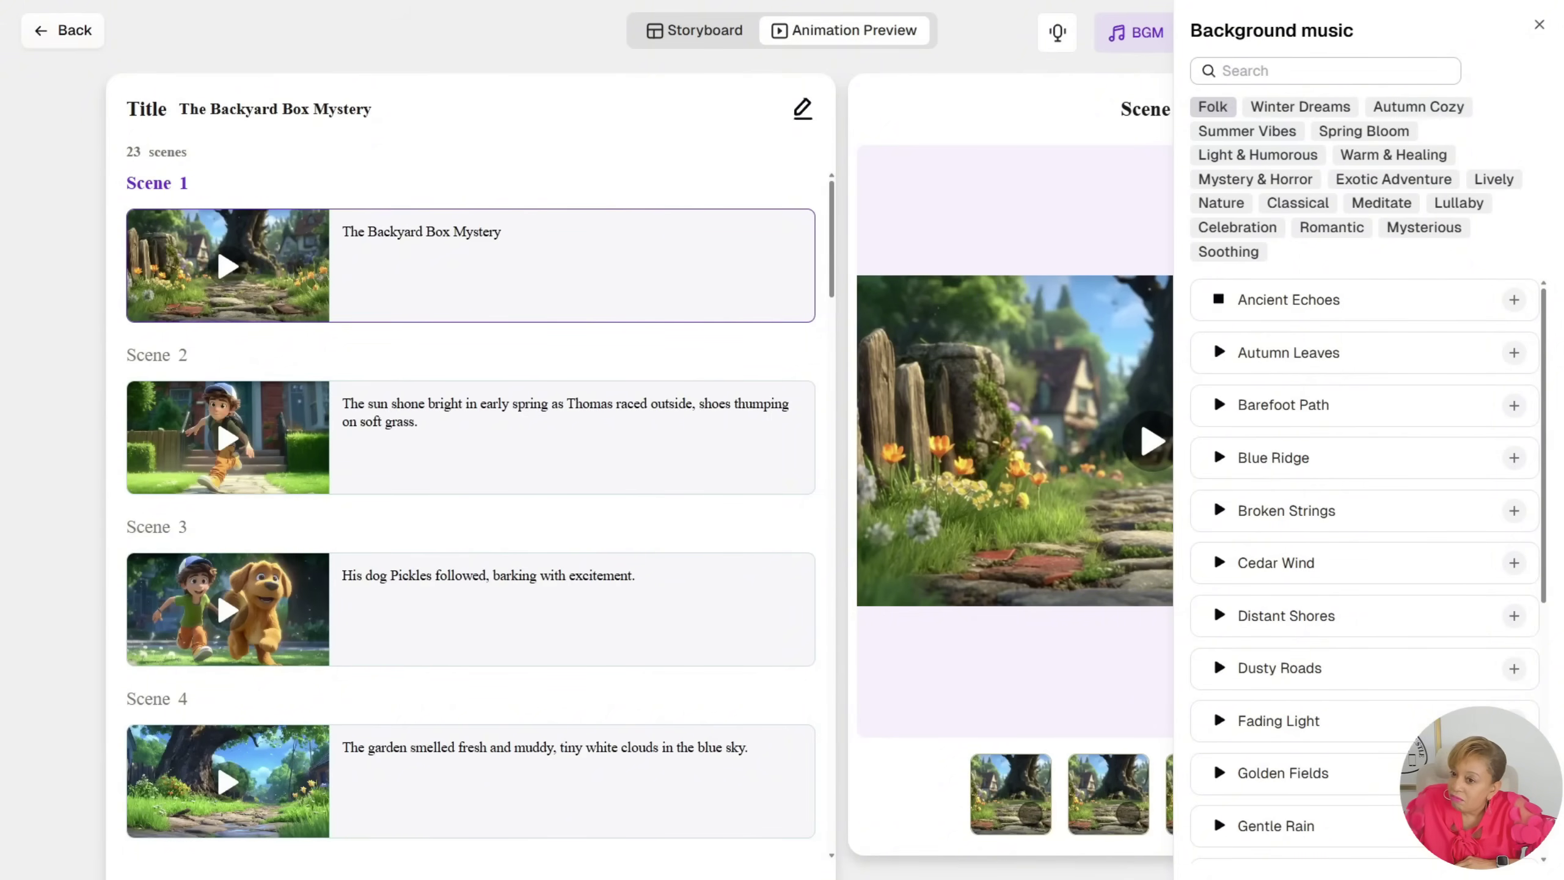
{"action": "left_click", "coordinate": [1514, 353]}
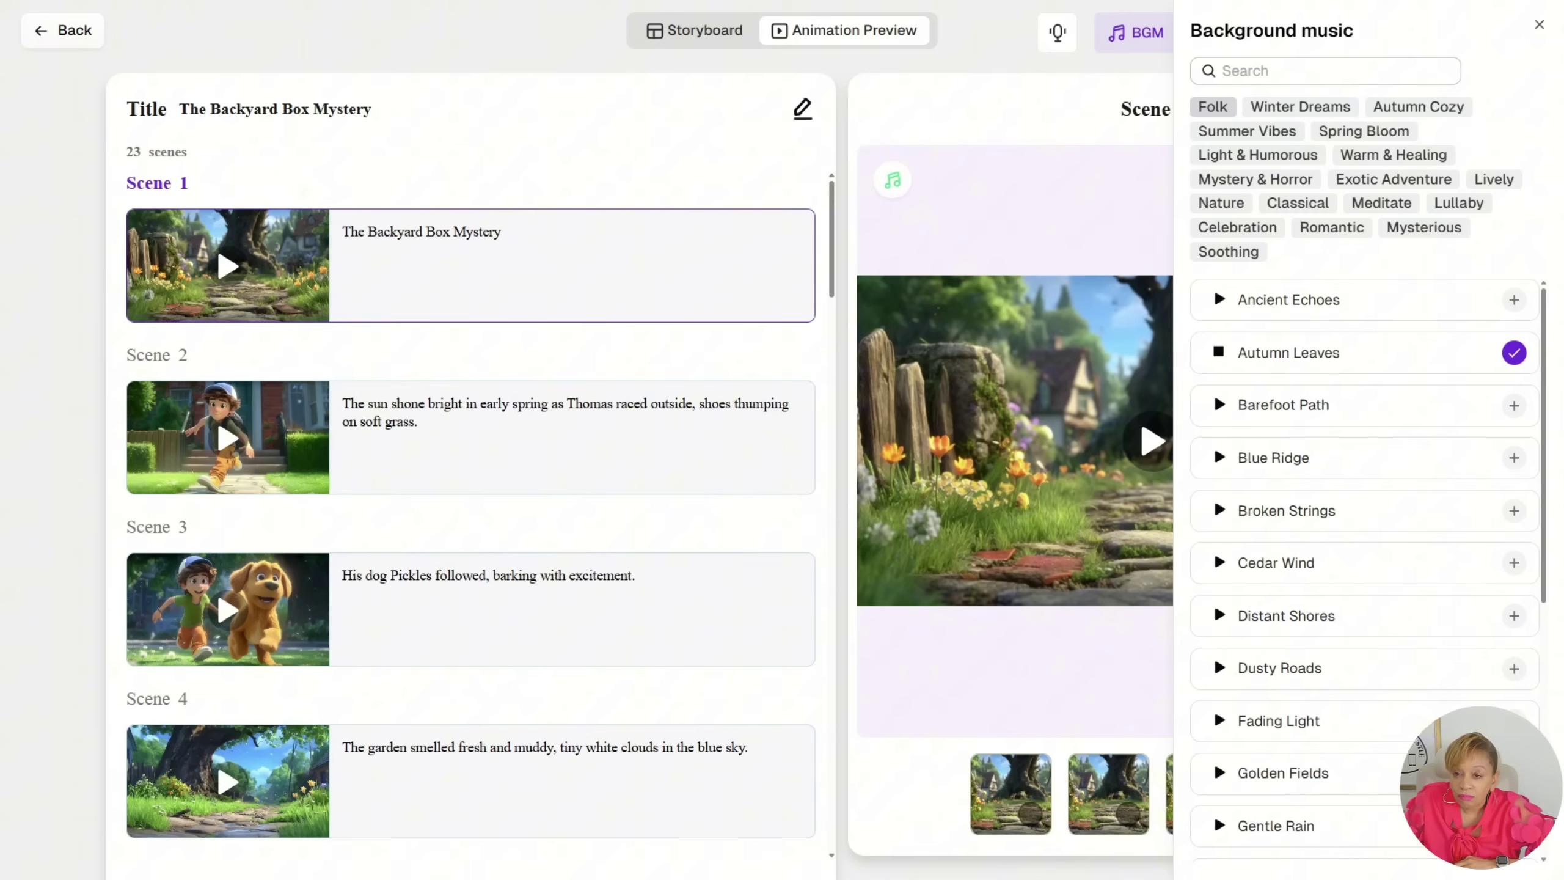
{"action": "left_click", "coordinate": [1220, 405]}
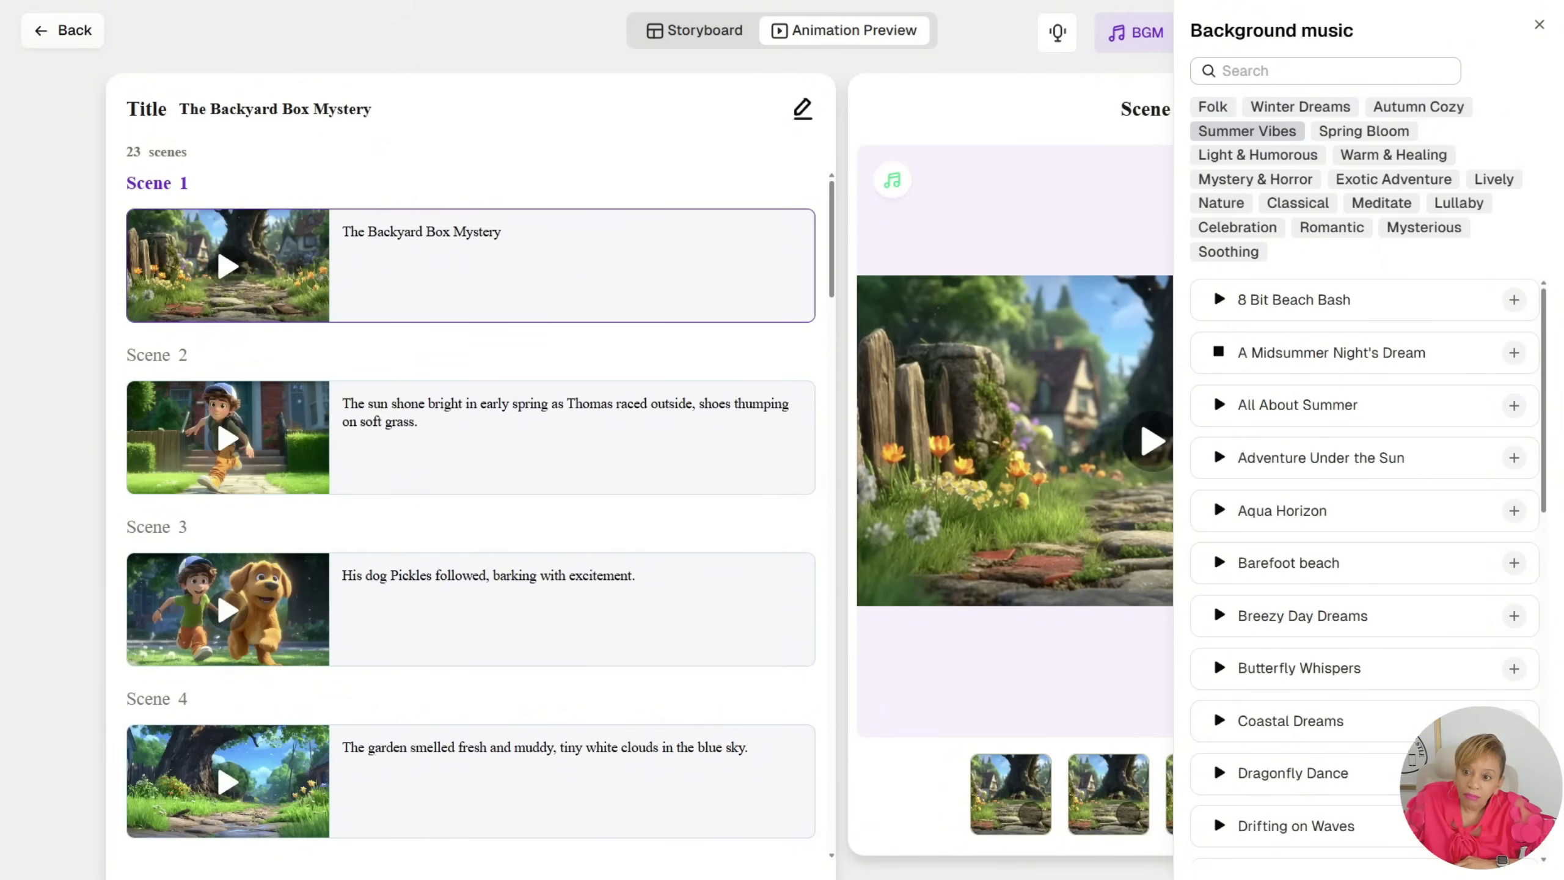
{"action": "left_click", "coordinate": [1514, 353]}
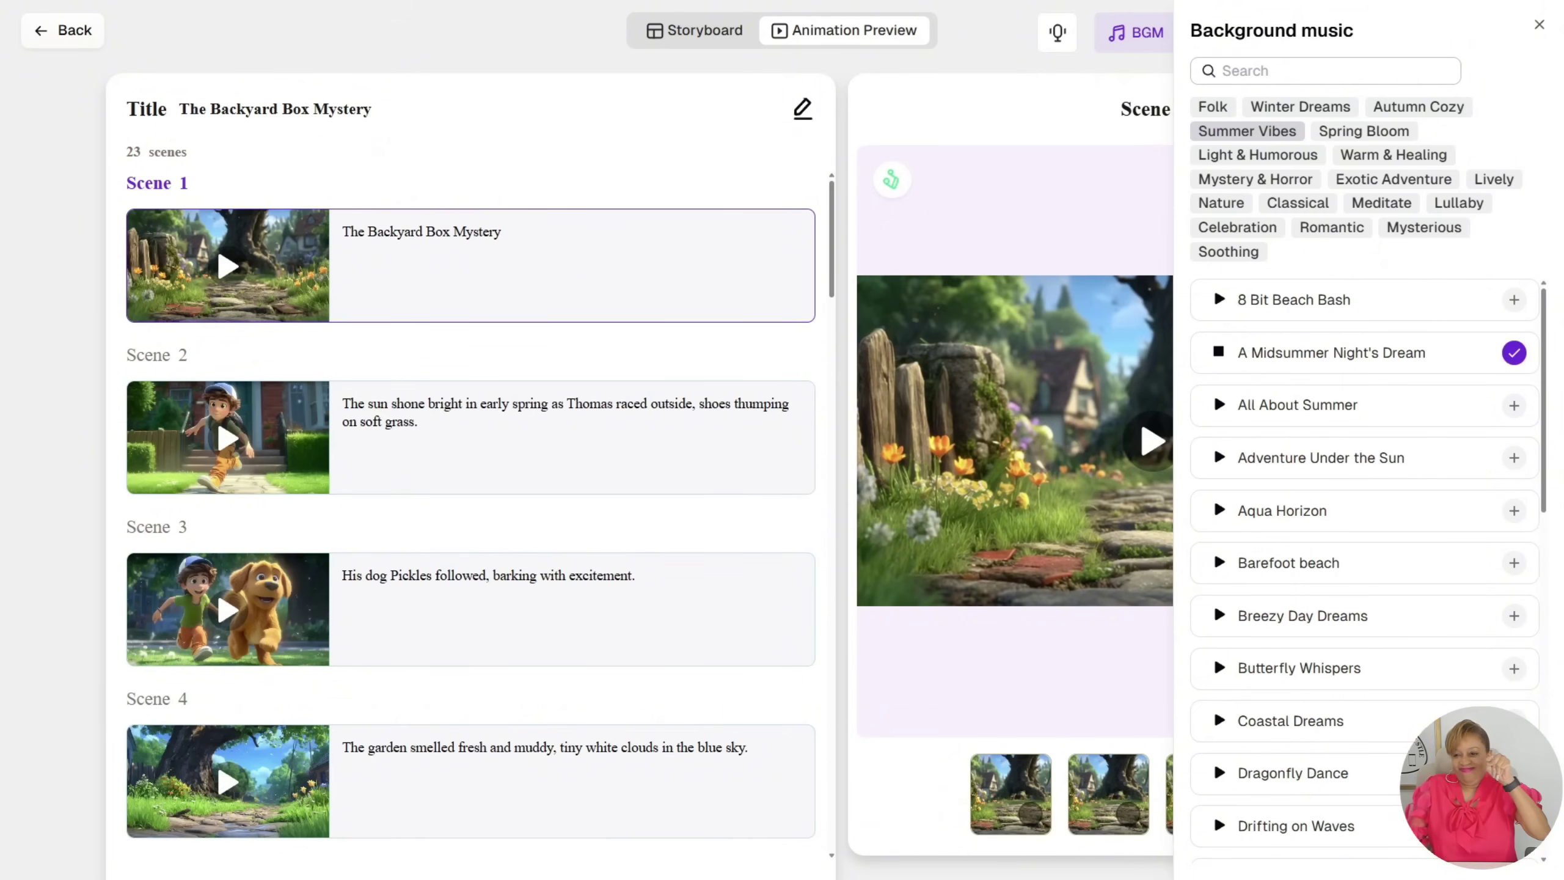
{"action": "left_click", "coordinate": [1540, 24]}
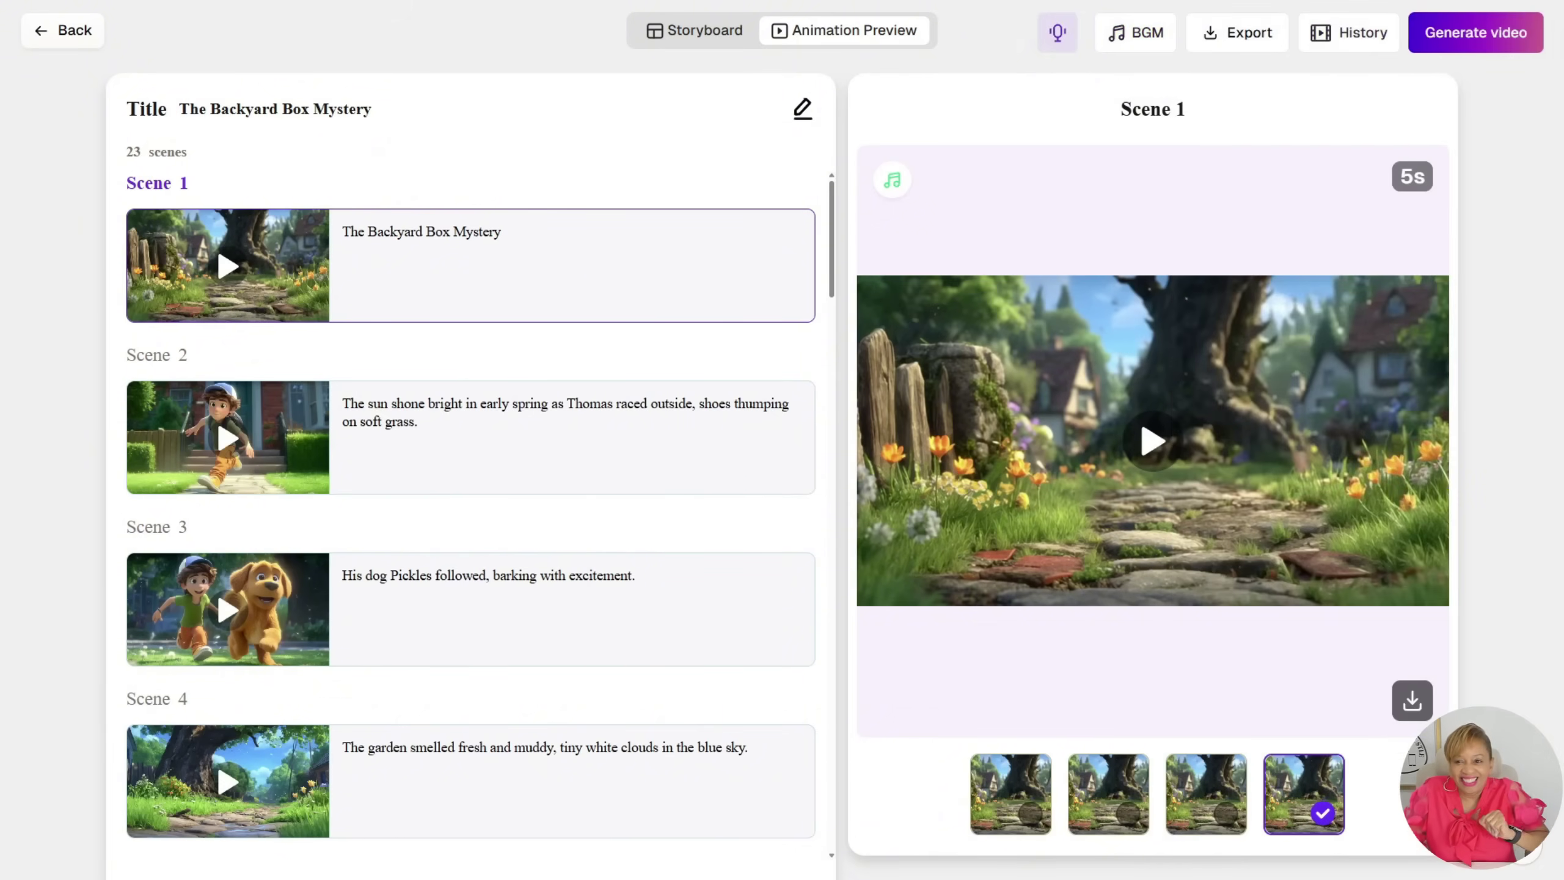
Step: Open the story's voice settings, look through the narration lines, and select the P11 line
{"action": "left_click", "coordinate": [1058, 32]}
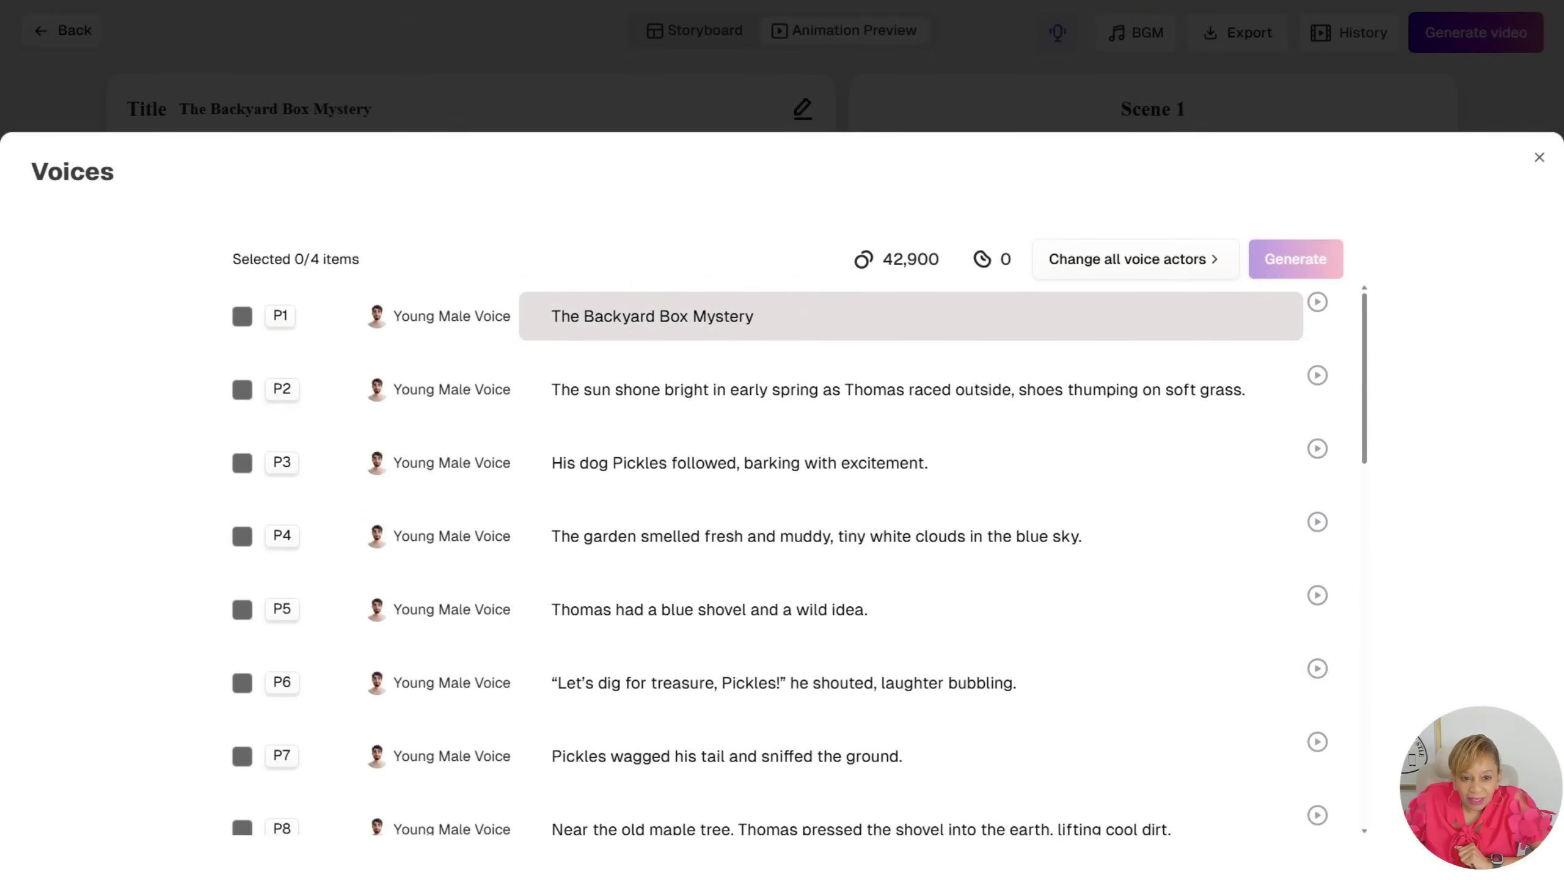
{"action": "scroll", "coordinate": [911, 400], "scroll_direction": "down", "scroll_amount": 8}
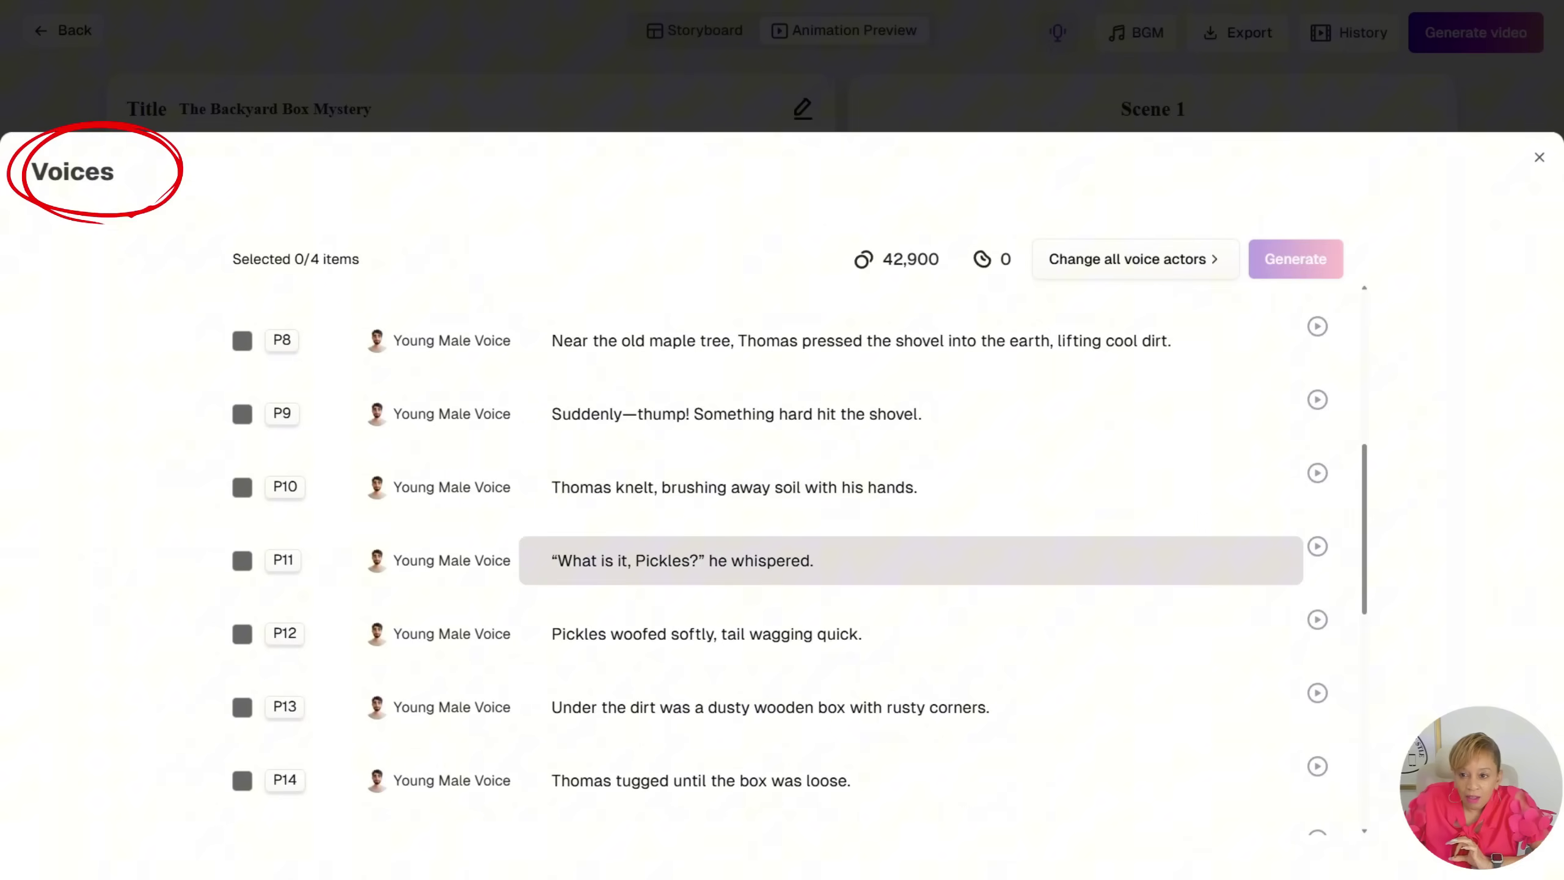
{"action": "left_click", "coordinate": [242, 561]}
{"action": "scroll", "coordinate": [911, 320], "scroll_direction": "up", "scroll_amount": 8}
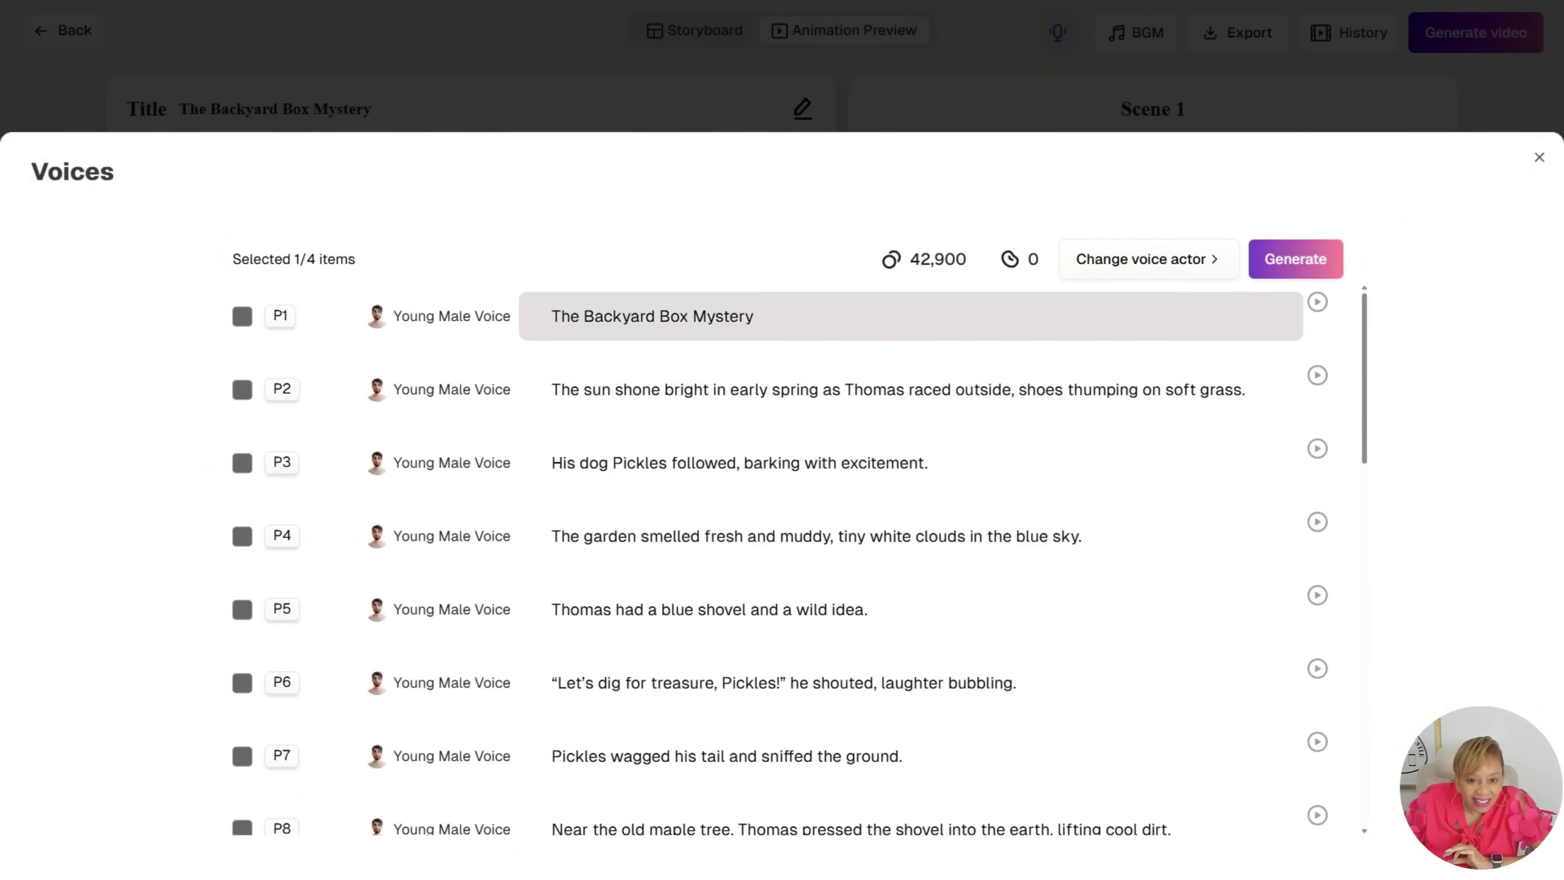
Step: Audition the two narrative voices and the Clever Boy voice in the English voice library
{"action": "left_click", "coordinate": [1149, 259]}
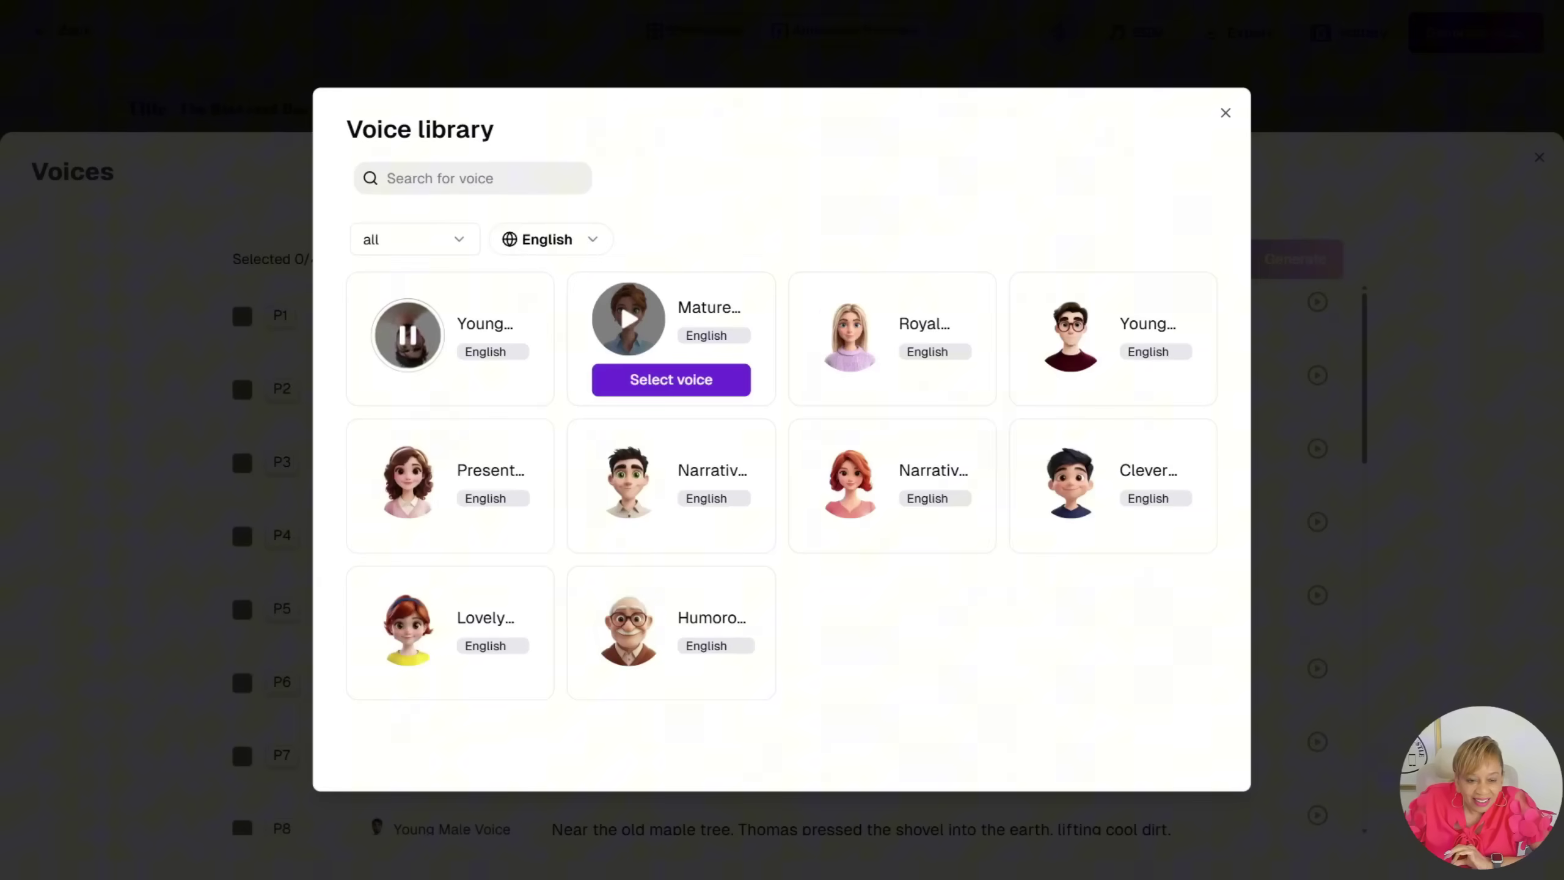
{"action": "mouse_move", "coordinate": [893, 481]}
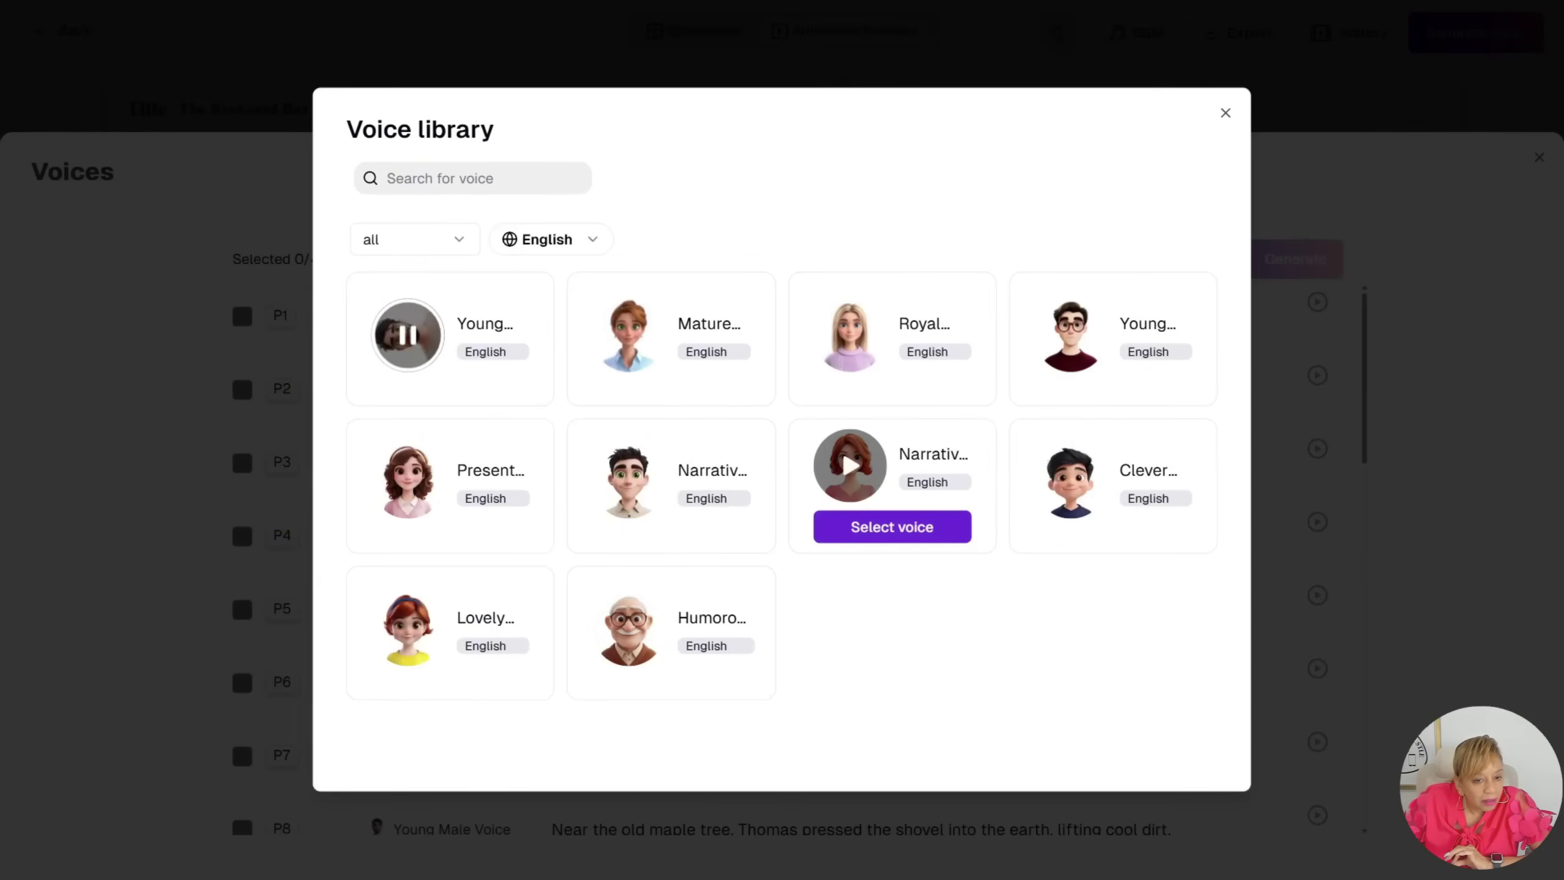
{"action": "left_click", "coordinate": [850, 466]}
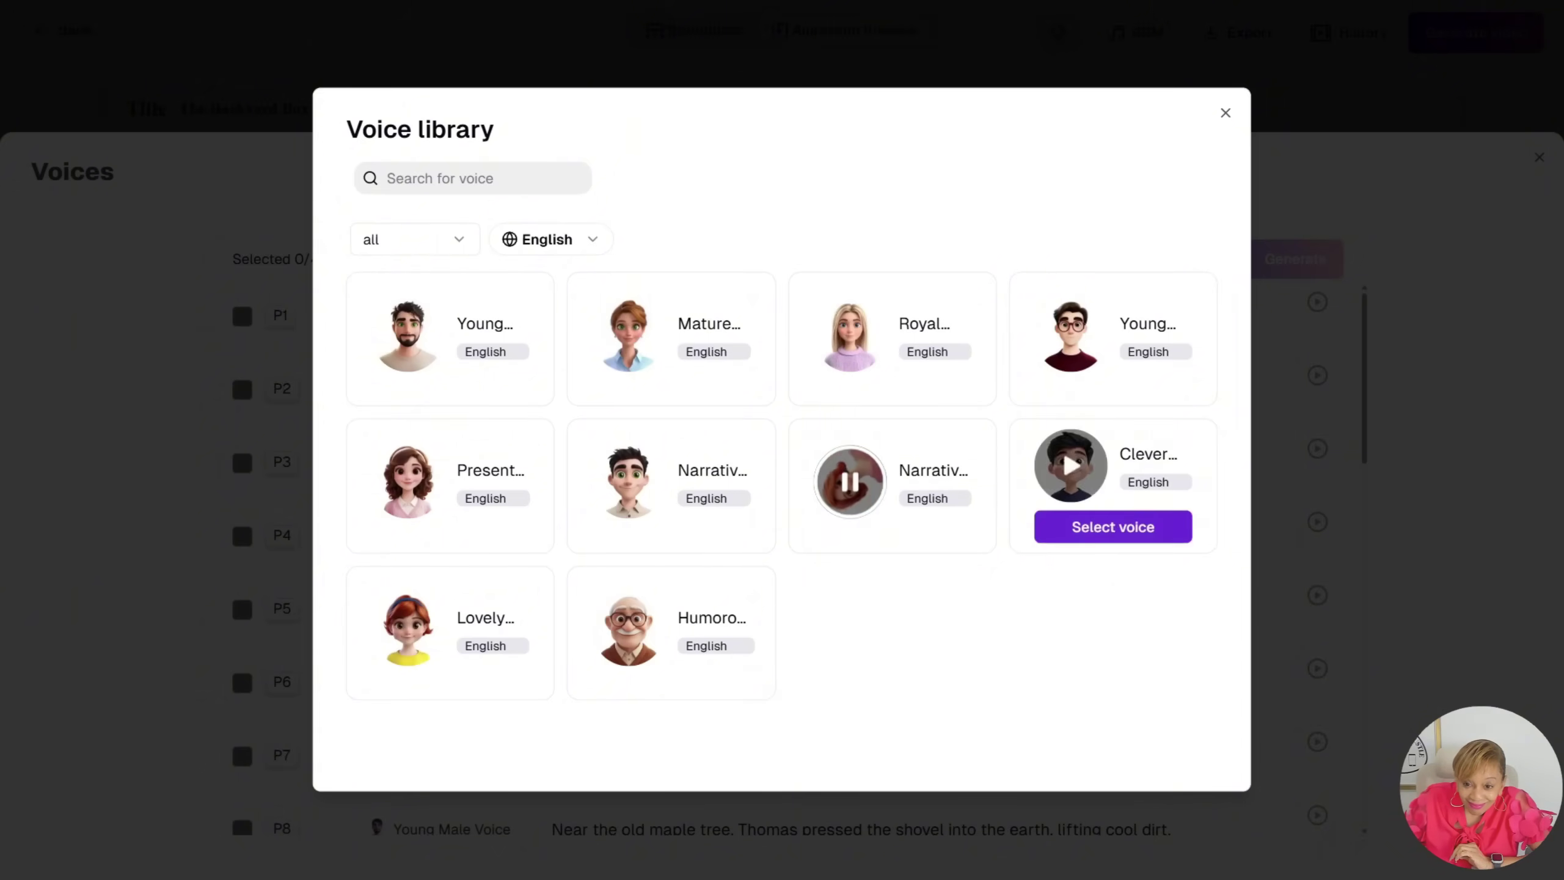
{"action": "left_click", "coordinate": [1071, 466]}
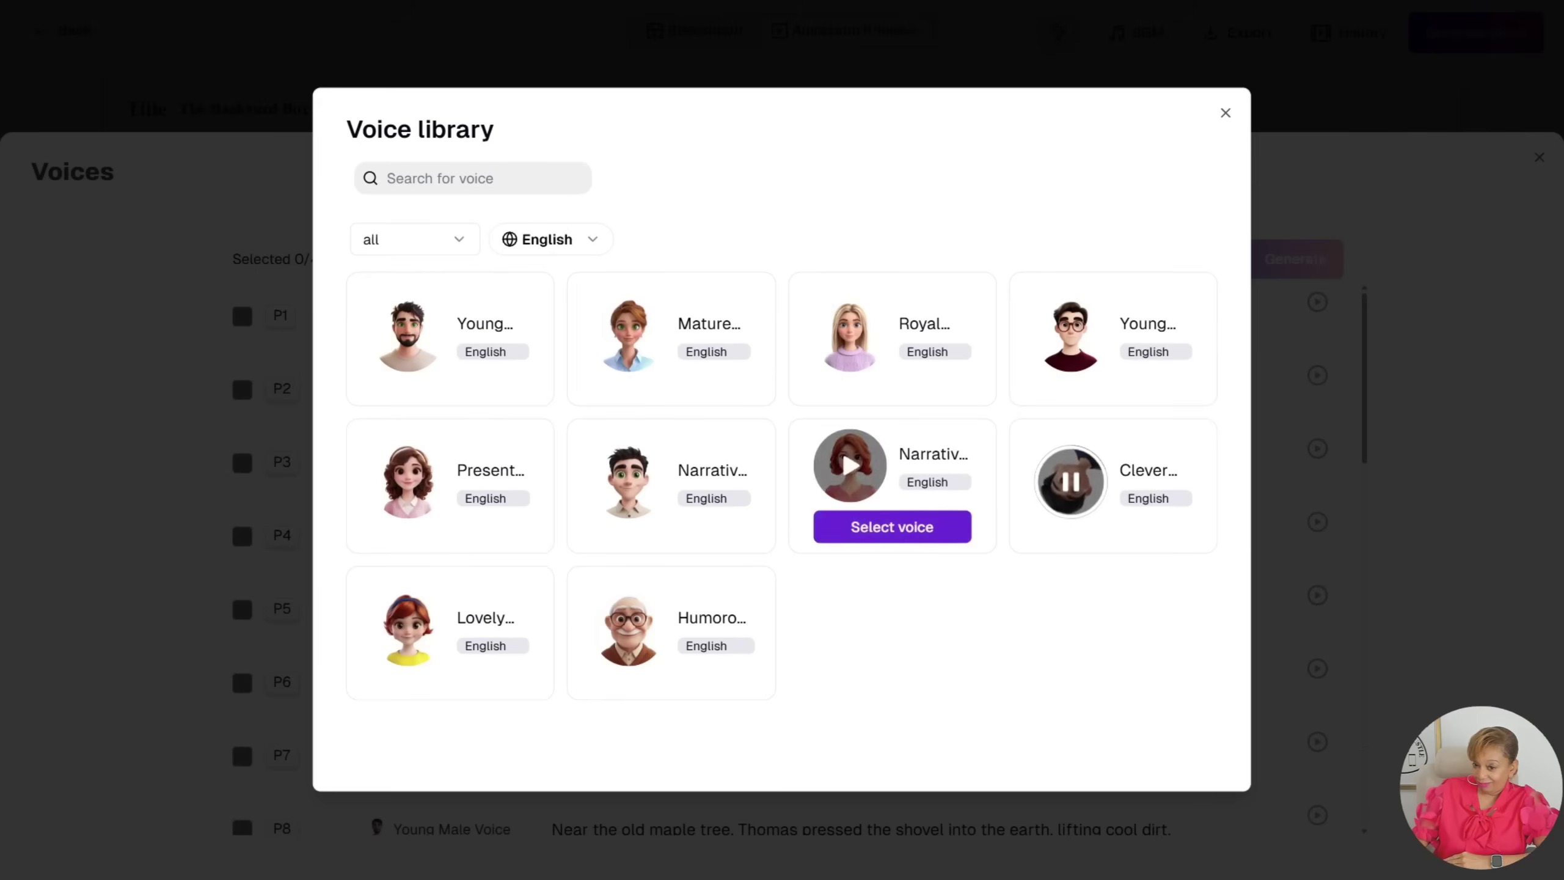
{"action": "left_click", "coordinate": [628, 466]}
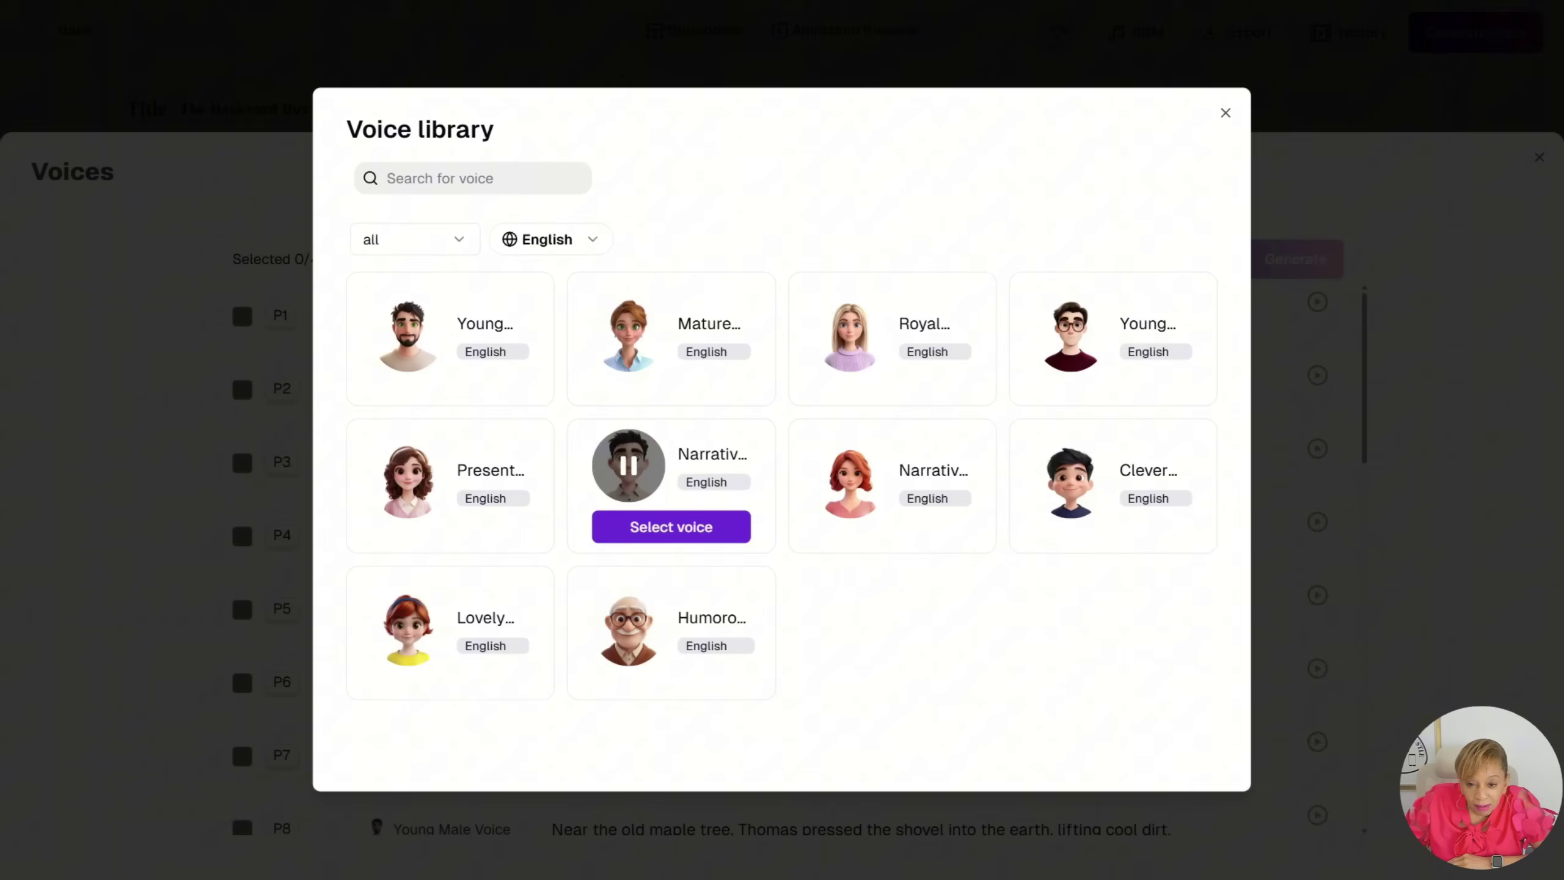
{"action": "left_click", "coordinate": [628, 465]}
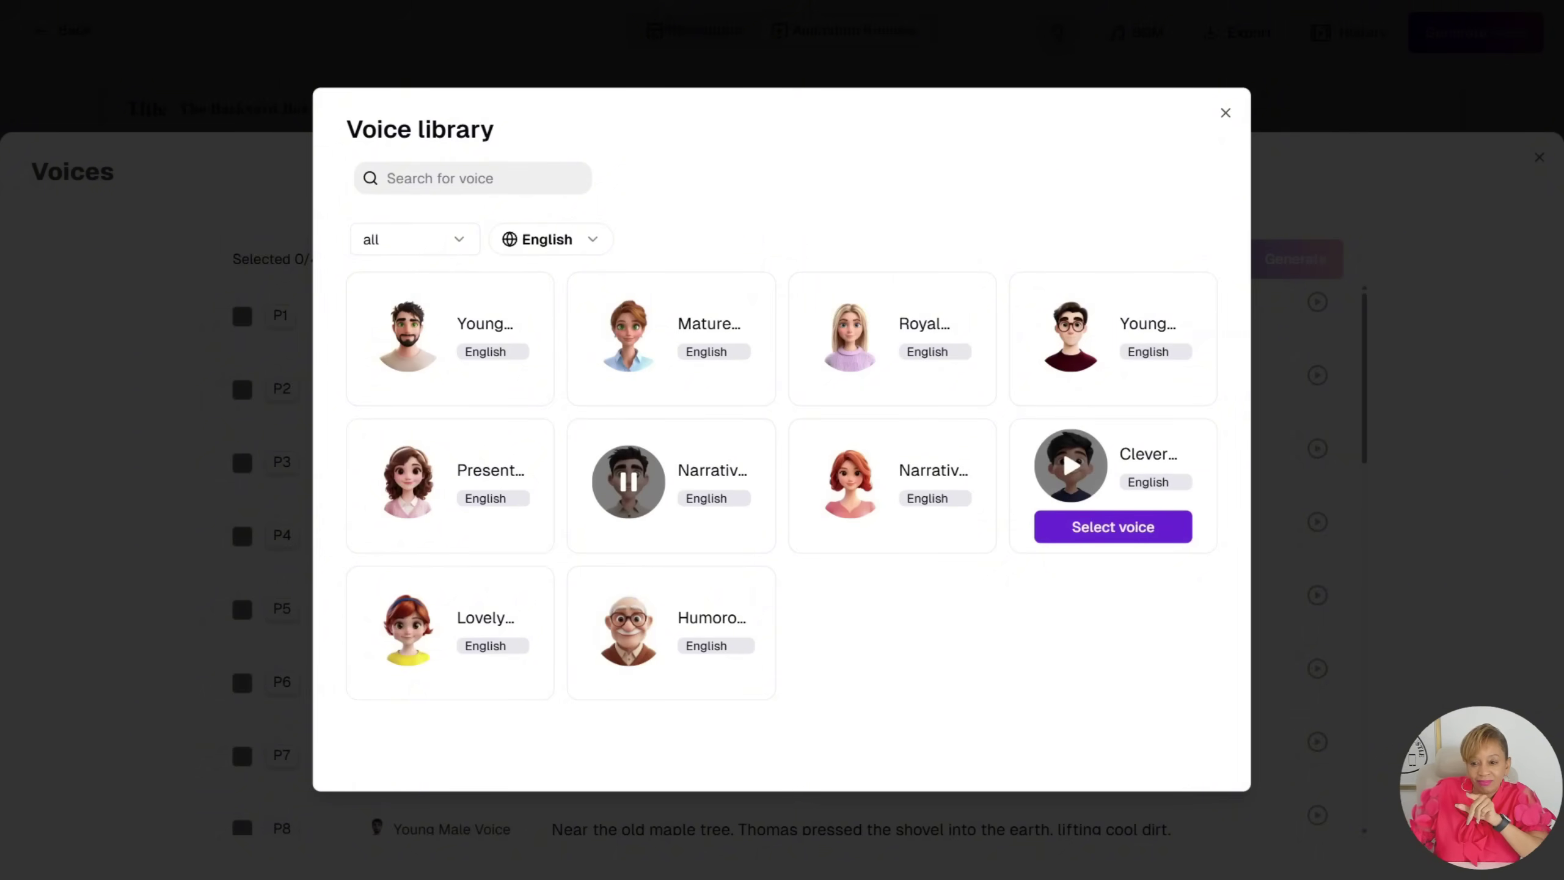
Step: Assign the Clever Boy voice to all narration lines, replay its sample in the voice library, and select it again
{"action": "left_click", "coordinate": [1114, 526]}
{"action": "left_click", "coordinate": [1128, 257]}
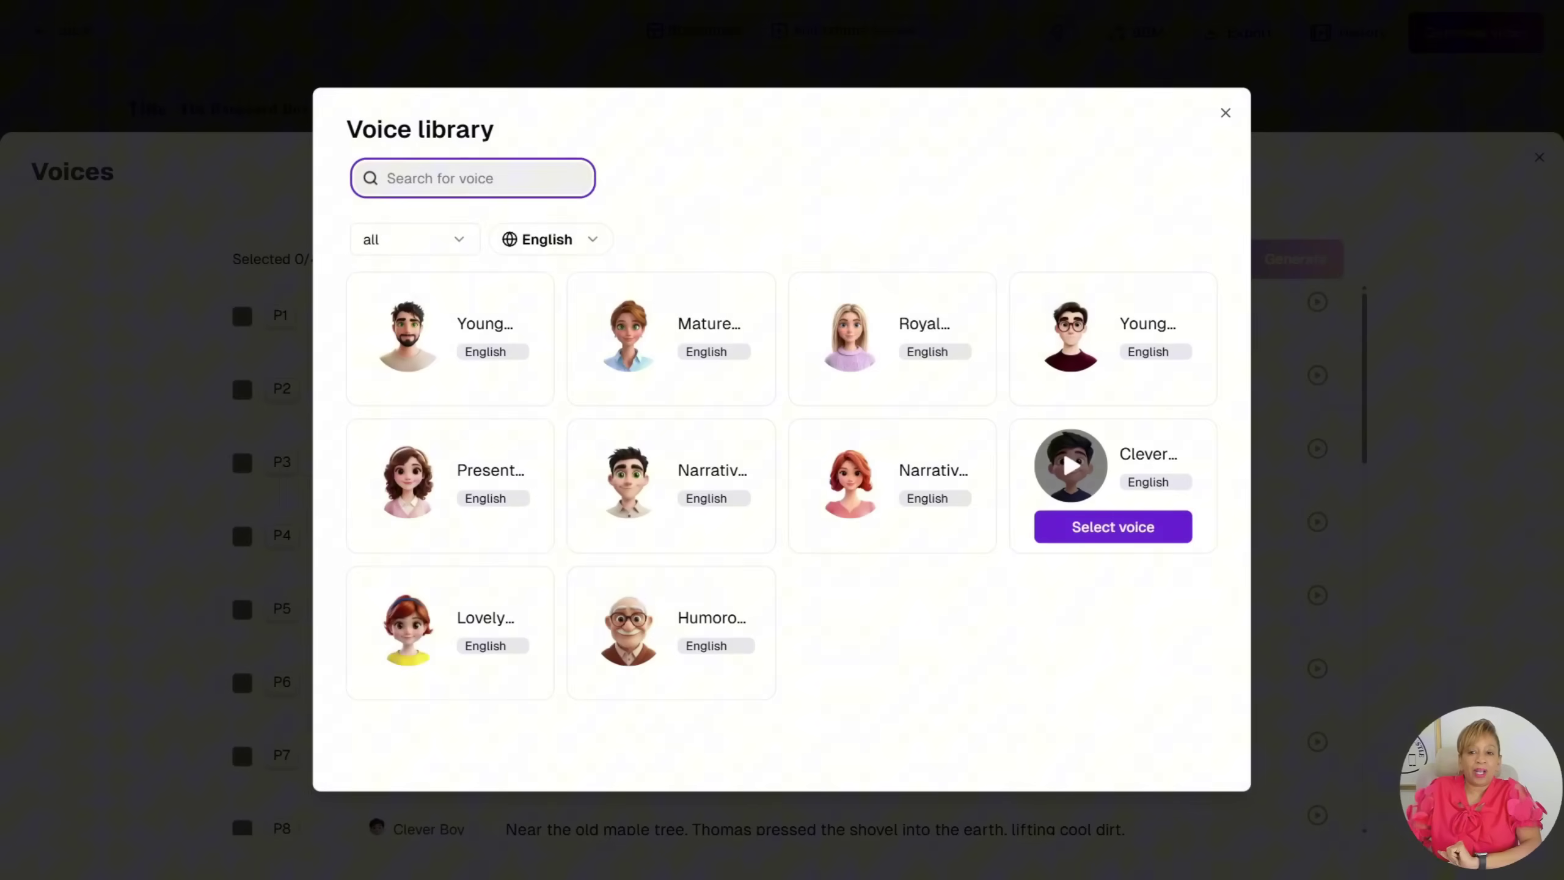
{"action": "left_click", "coordinate": [1071, 465]}
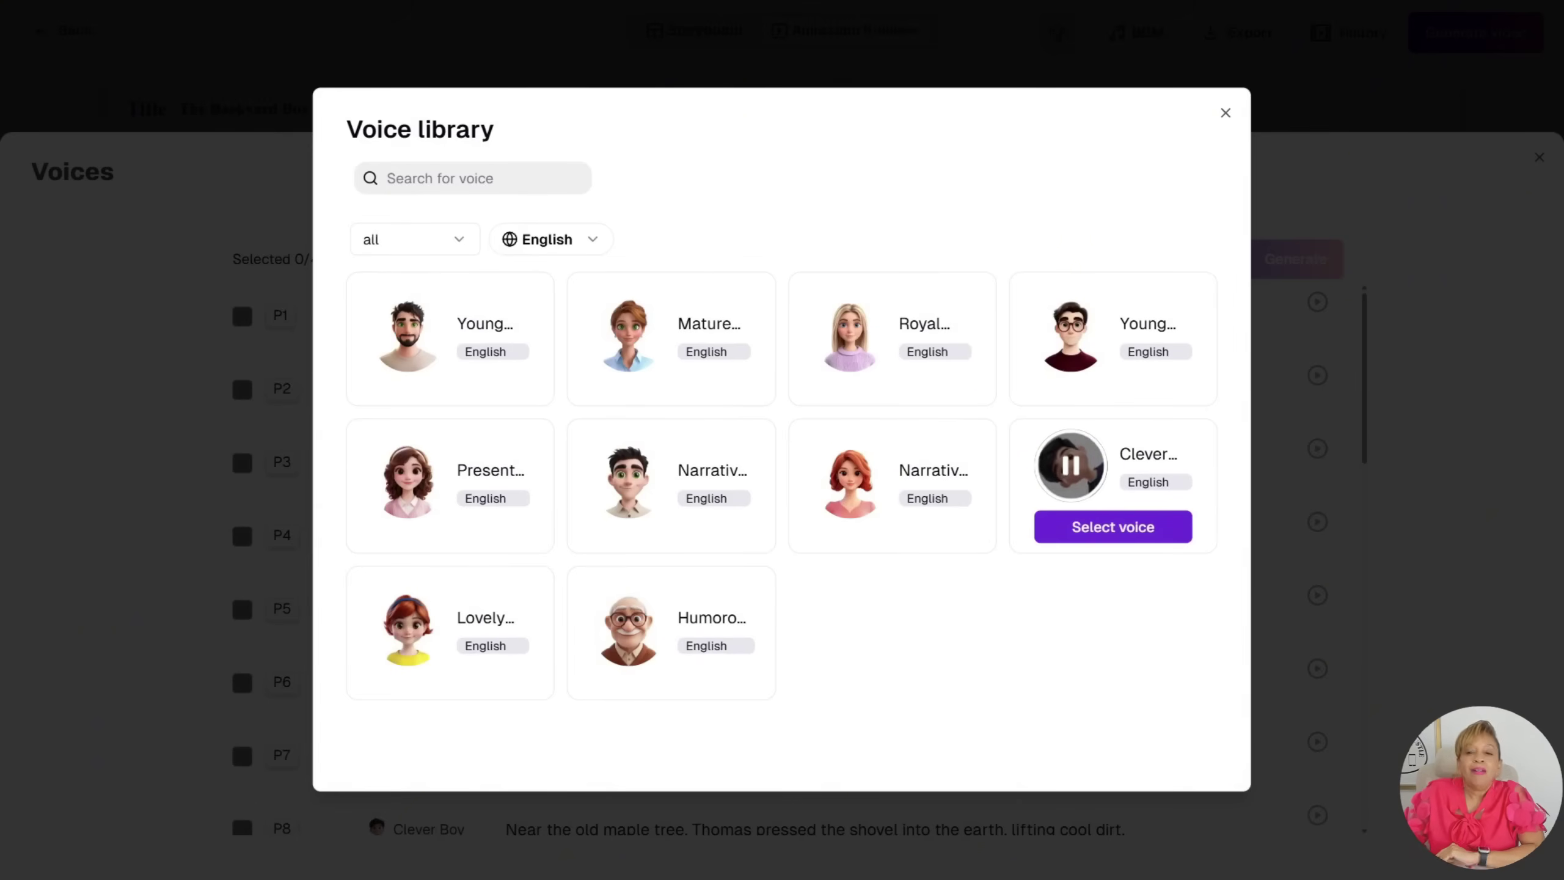
{"action": "left_click", "coordinate": [1113, 527]}
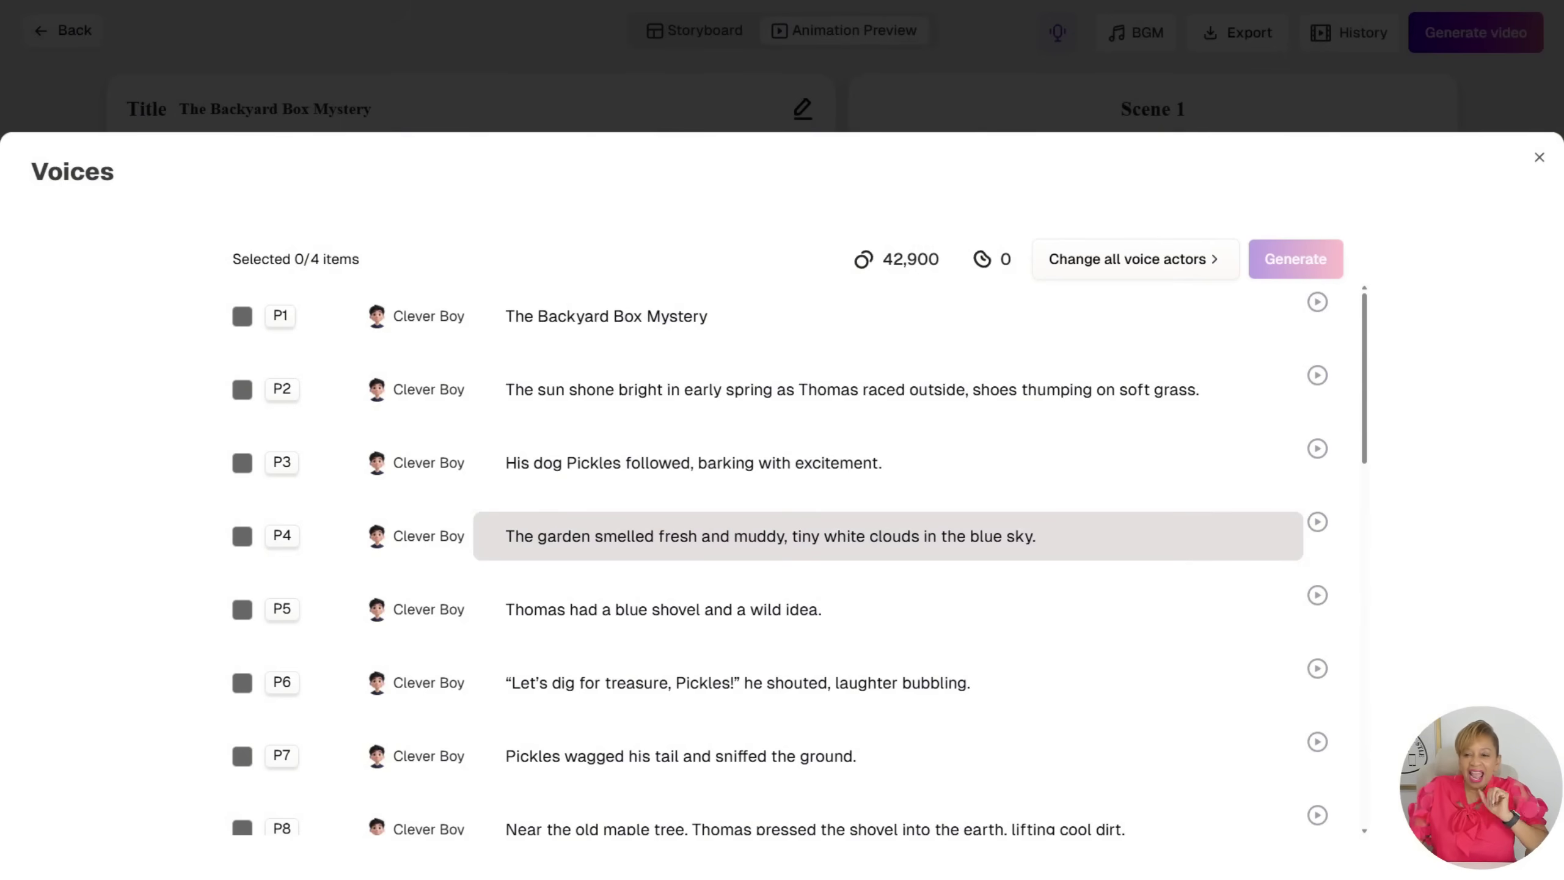
Step: Select the story's narration lines in batches of up to four and generate their Clever Boy voice audio
{"action": "scroll", "coordinate": [798, 561], "scroll_direction": "down", "scroll_amount": 16}
{"action": "left_click", "coordinate": [242, 757]}
{"action": "scroll", "coordinate": [798, 561], "scroll_direction": "up", "scroll_amount": 16}
{"action": "left_click", "coordinate": [242, 316]}
{"action": "left_click", "coordinate": [242, 389]}
{"action": "left_click", "coordinate": [242, 463]}
{"action": "left_click", "coordinate": [242, 536]}
{"action": "scroll", "coordinate": [798, 561], "scroll_direction": "down", "scroll_amount": 16}
{"action": "left_click", "coordinate": [242, 757]}
{"action": "scroll", "coordinate": [798, 561], "scroll_direction": "up", "scroll_amount": 16}
{"action": "left_click", "coordinate": [242, 536]}
{"action": "left_click", "coordinate": [1296, 260]}
{"action": "left_click", "coordinate": [242, 609]}
{"action": "scroll", "coordinate": [782, 555], "scroll_direction": "down", "scroll_amount": 7}
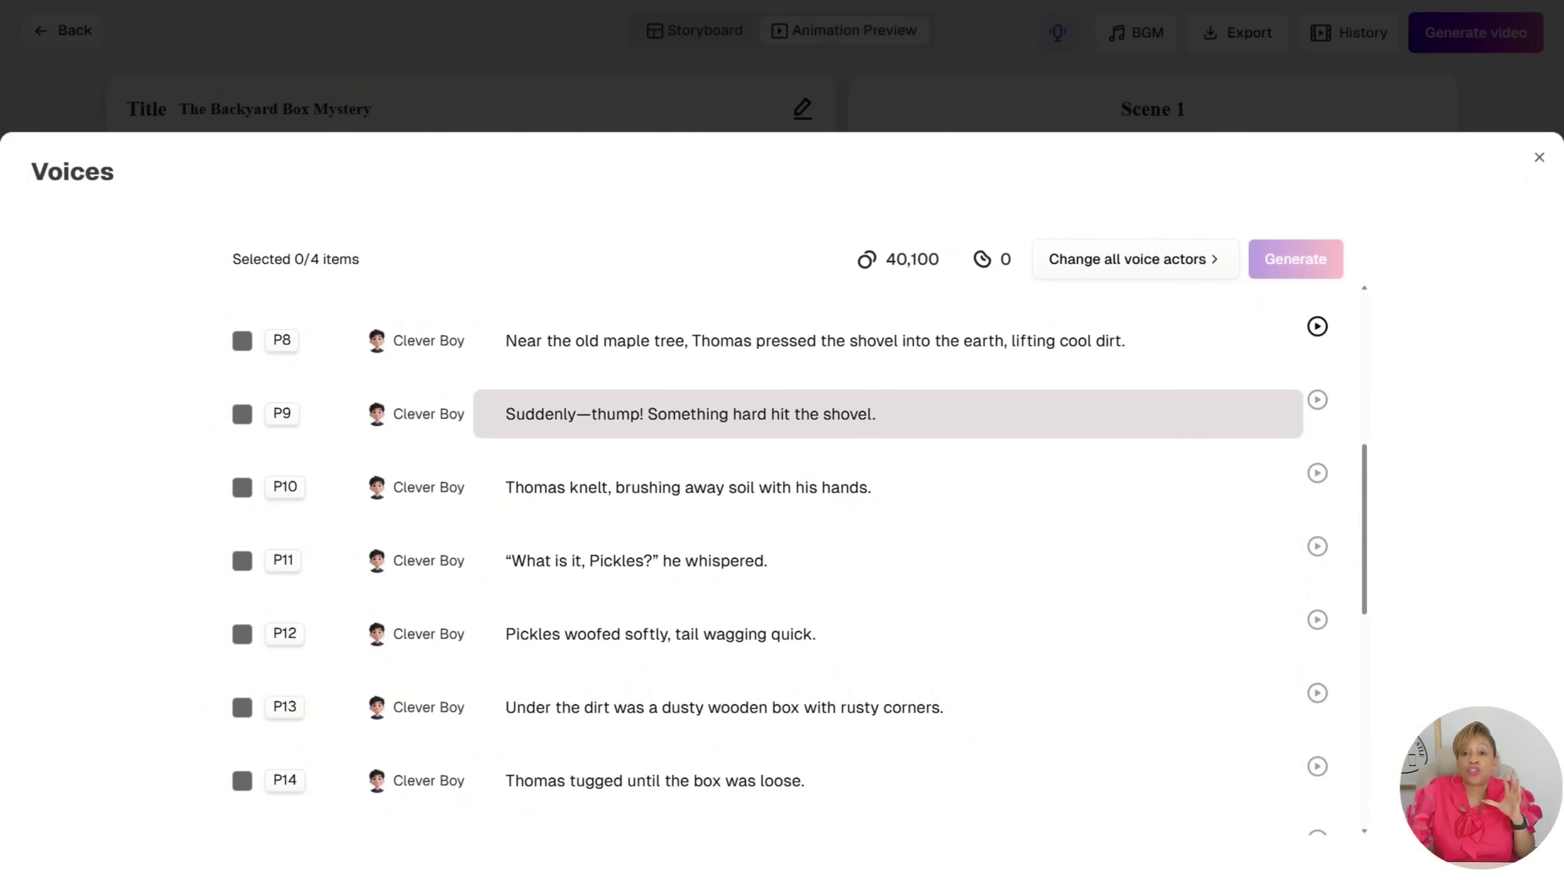
Step: Play back the generated voice audio for the P1 title and the P2 narration line
{"action": "scroll", "coordinate": [782, 555], "scroll_direction": "up", "scroll_amount": 7}
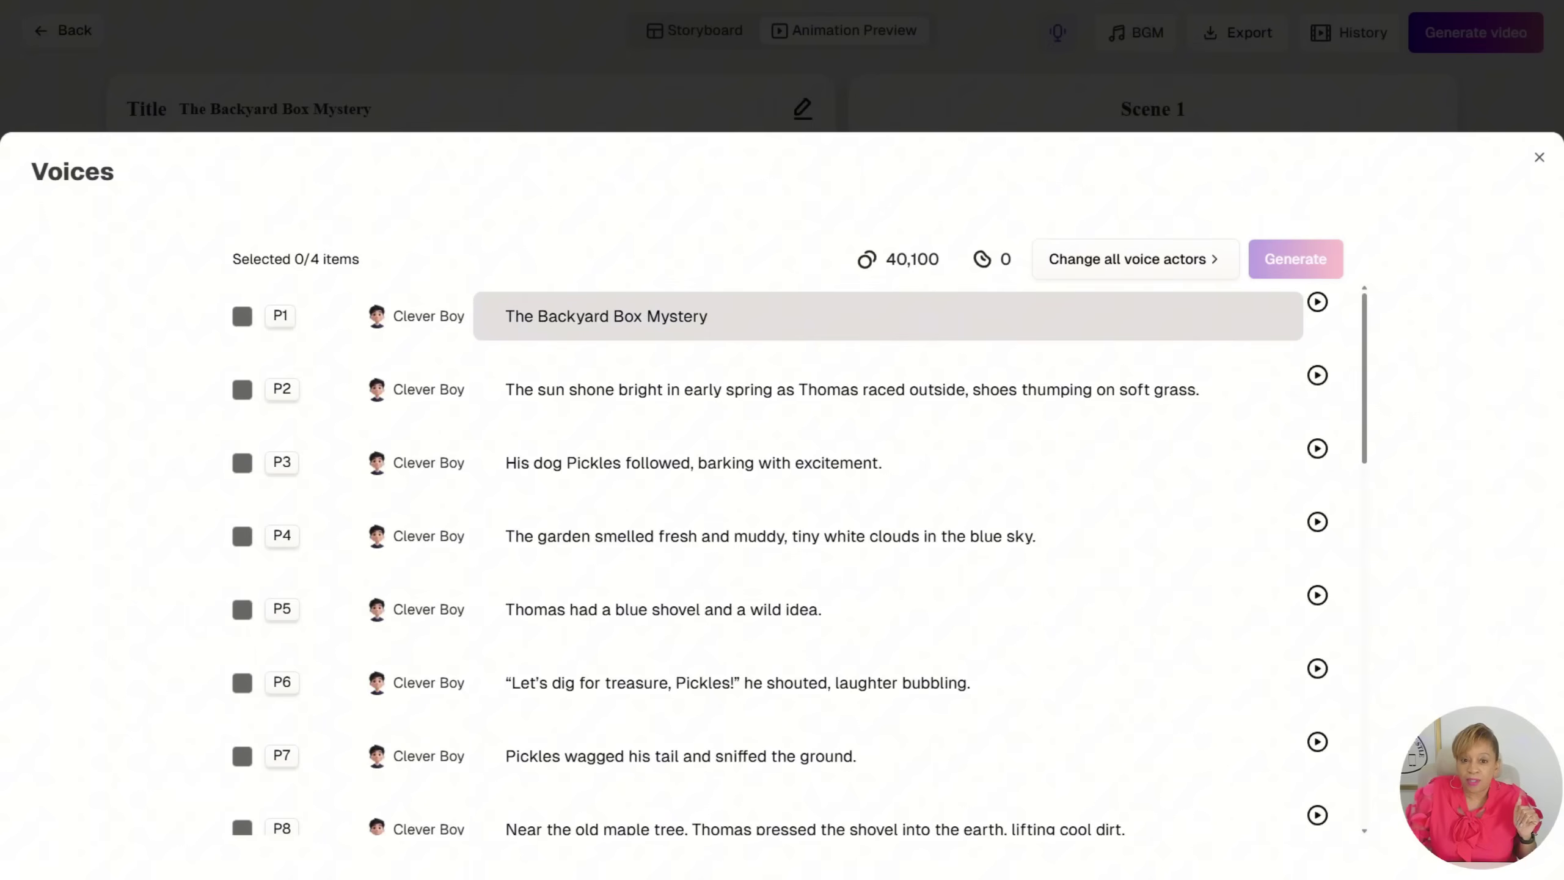
{"action": "left_click", "coordinate": [1318, 301]}
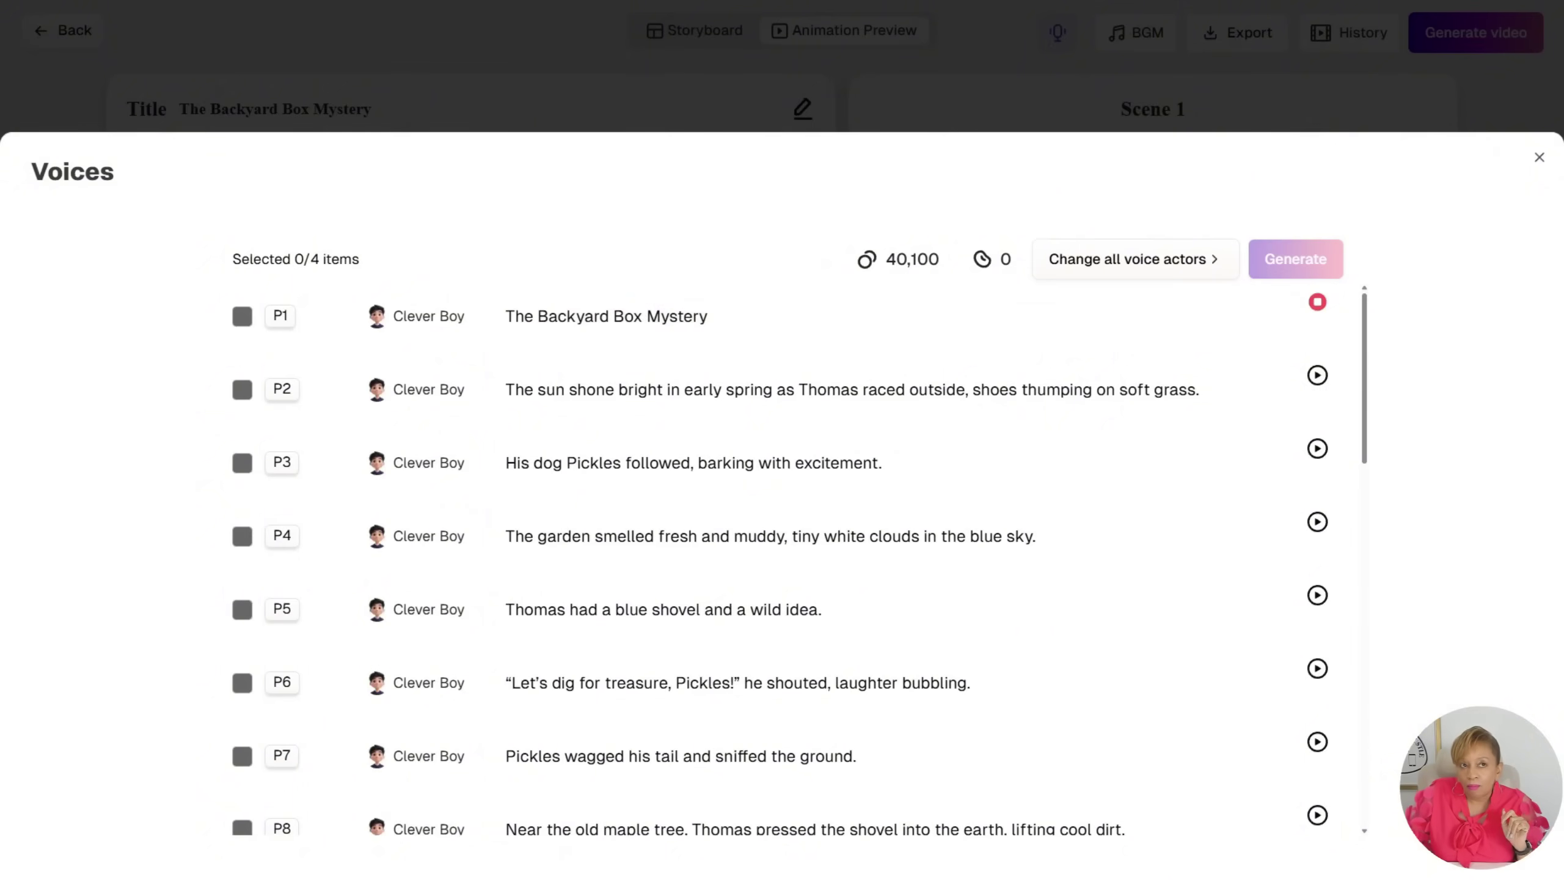
{"action": "left_click", "coordinate": [1317, 375]}
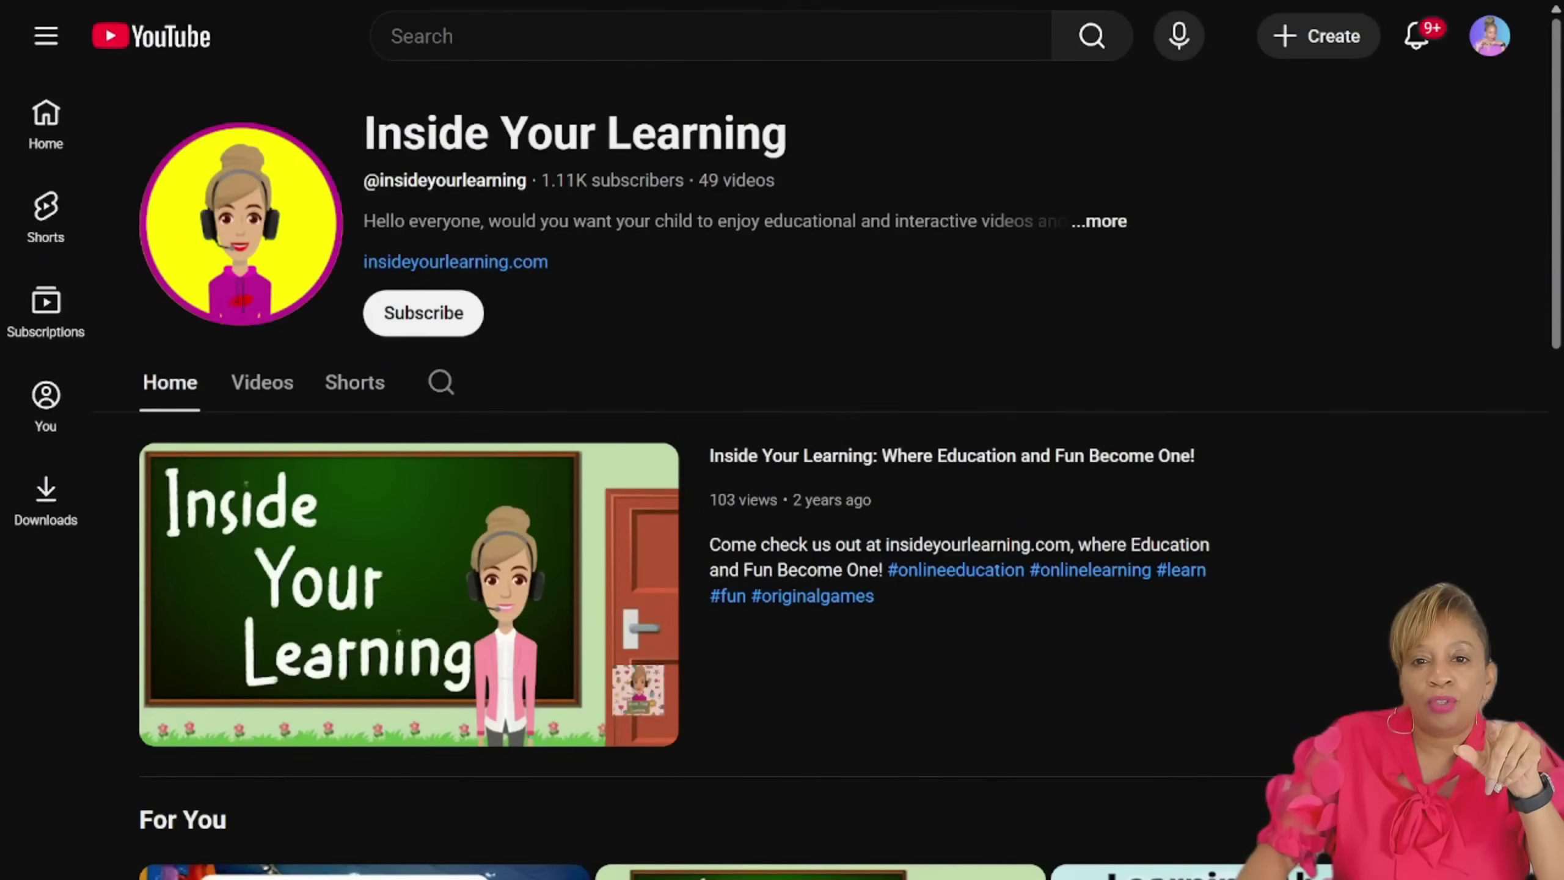
Step: Switch to YouTube and browse the featured videos and Shorts on the Inside Your Learning channel's home page
{"action": "scroll", "coordinate": [828, 448], "scroll_direction": "down", "scroll_amount": 7}
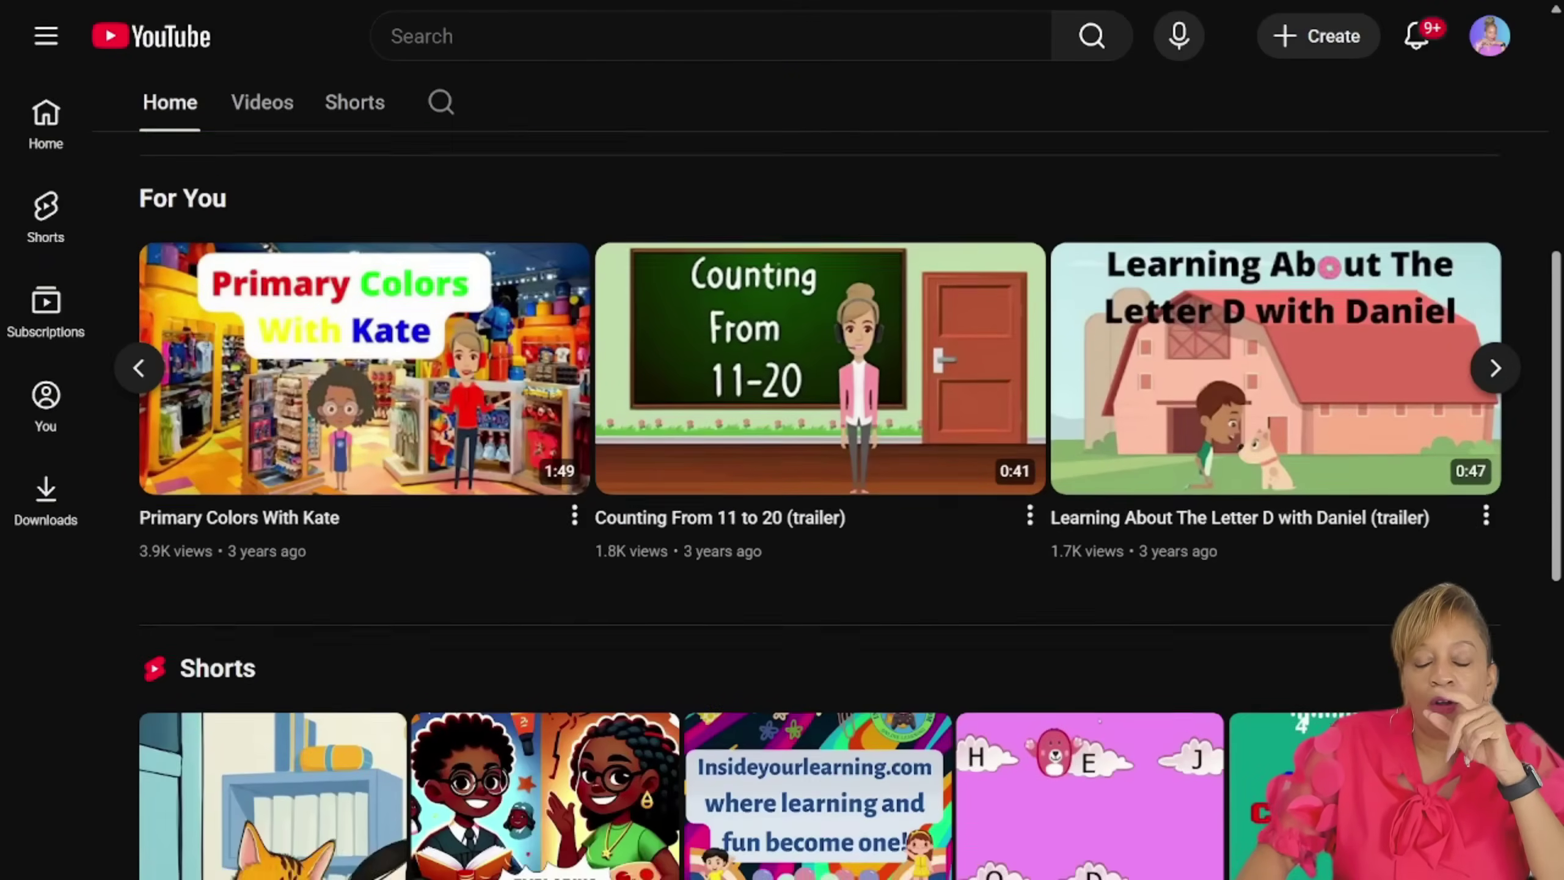
{"action": "scroll", "coordinate": [1329, 244], "scroll_direction": "down", "scroll_amount": 7}
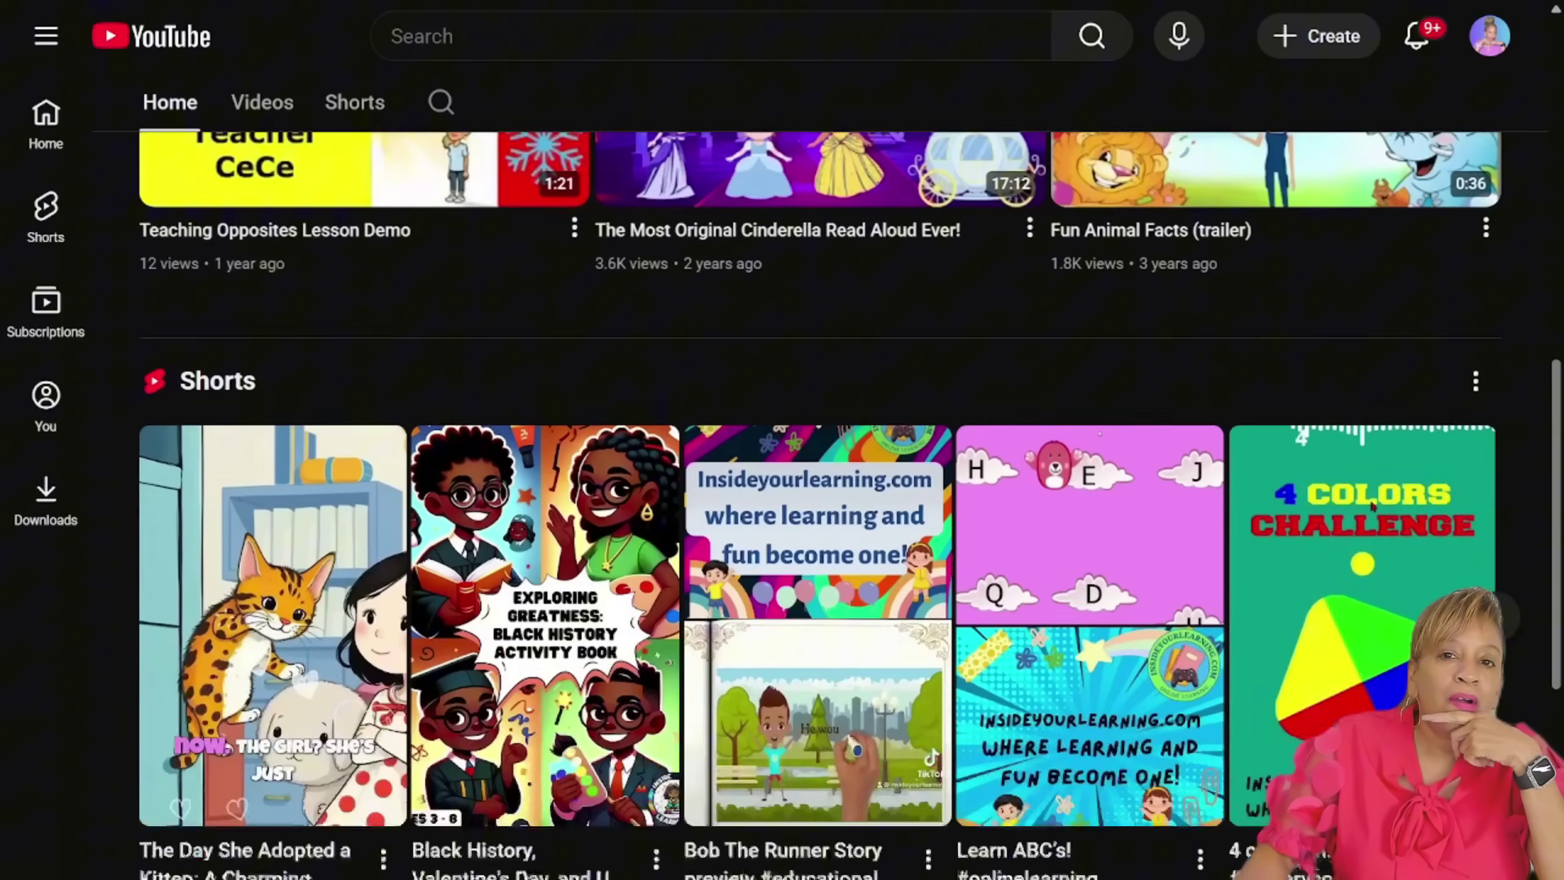